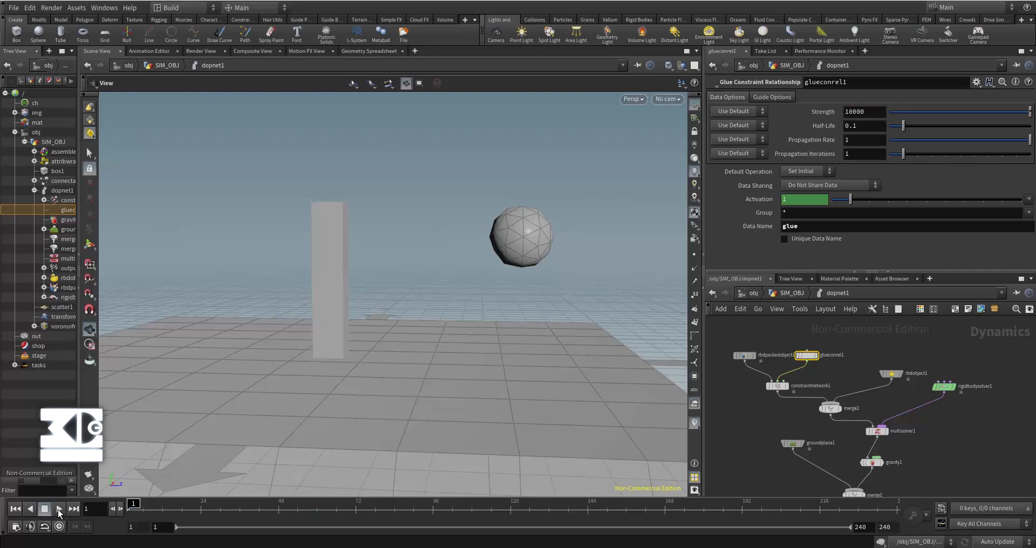
Step: Play the finished column-and-sphere simulation from the first frame
left_click(58, 509)
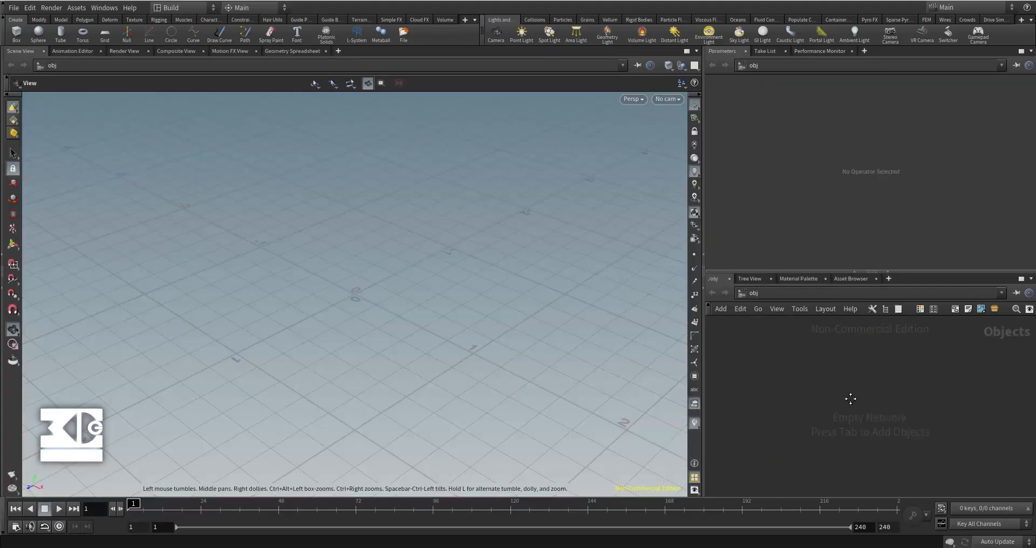
Step: Create a Geometry object in the empty object network and rename it SIM_OBJ
key("Tab")
type("geo")
key("Return")
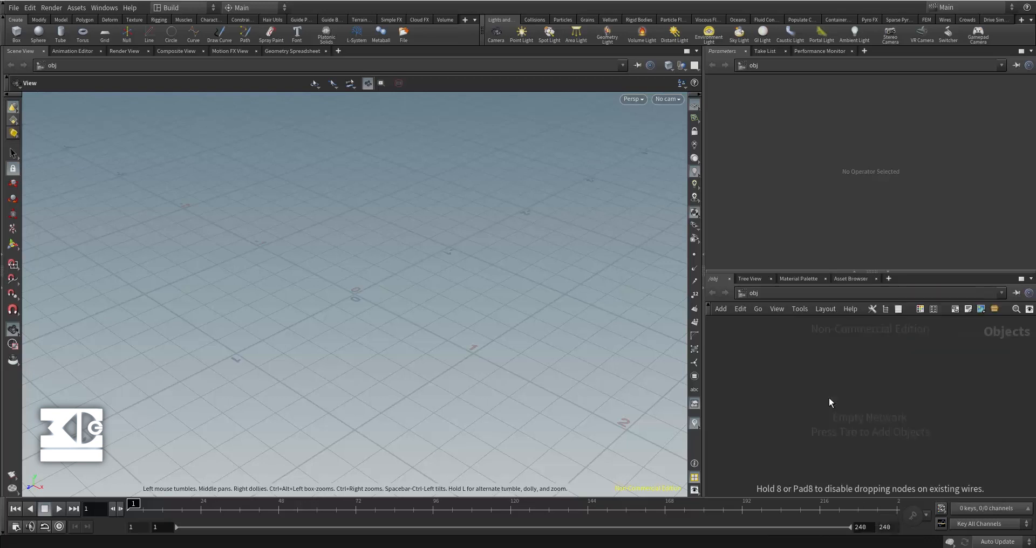
left_click(828, 397)
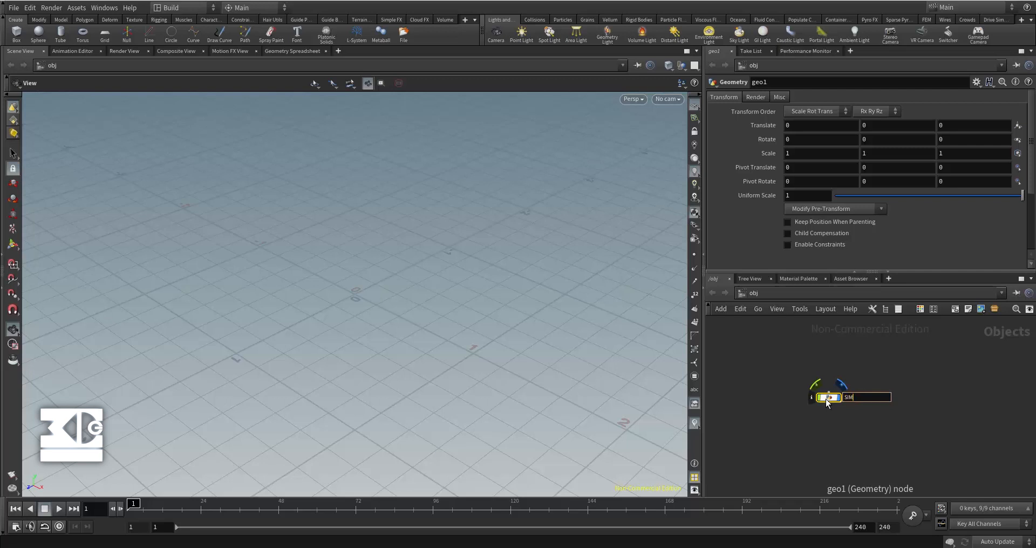
key("Return")
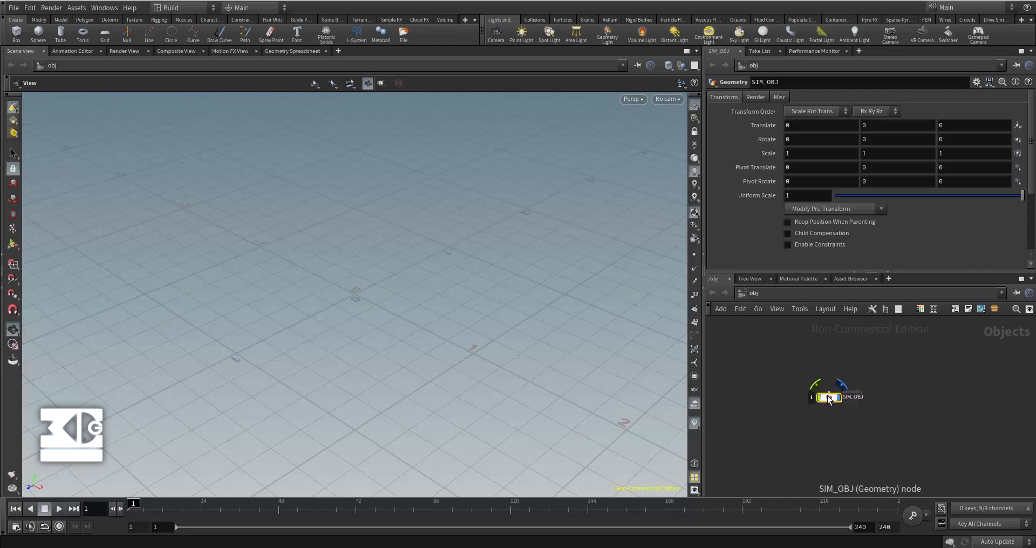
Step: Go inside SIM_OBJ and place a Box node in its network
double_click(827, 399)
key("Tab")
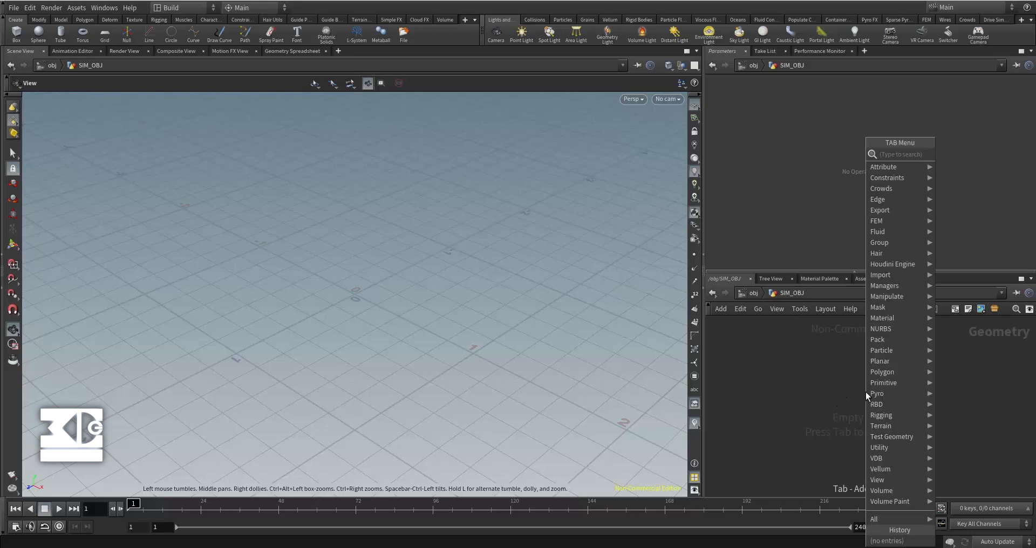
type("tube")
key("Return")
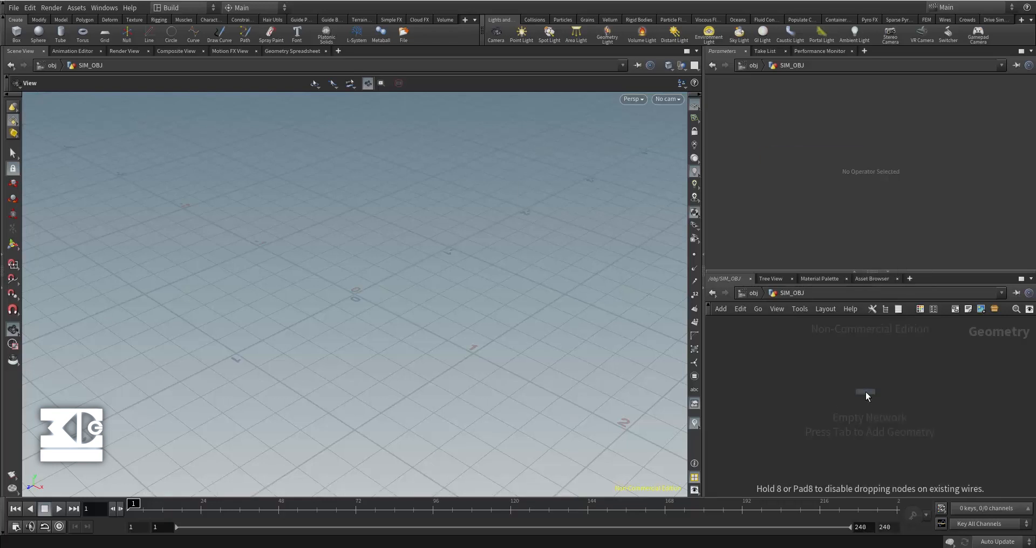
left_click(866, 393)
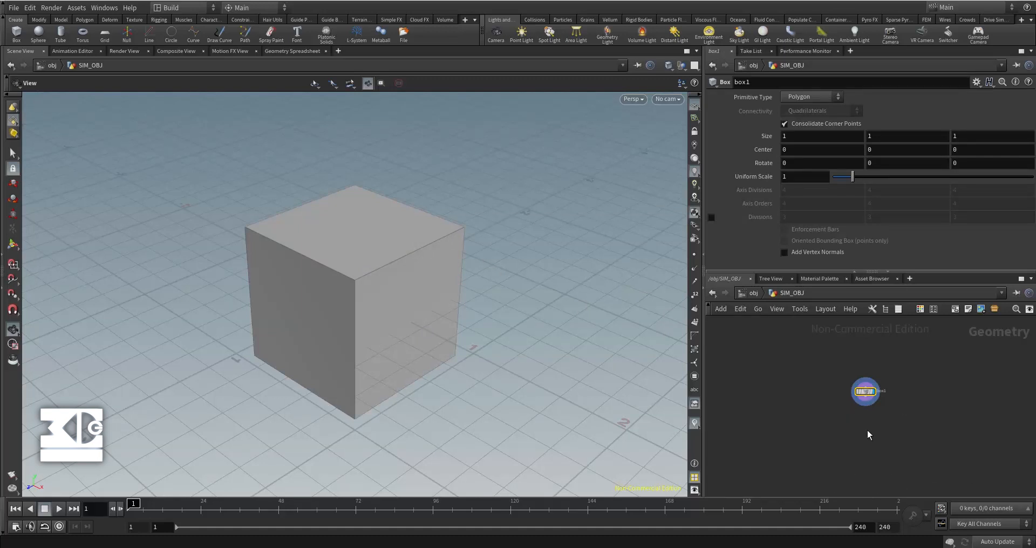
Step: Add a Transform node directly beneath the box node and connect it to the box
key("Tab")
type("trans")
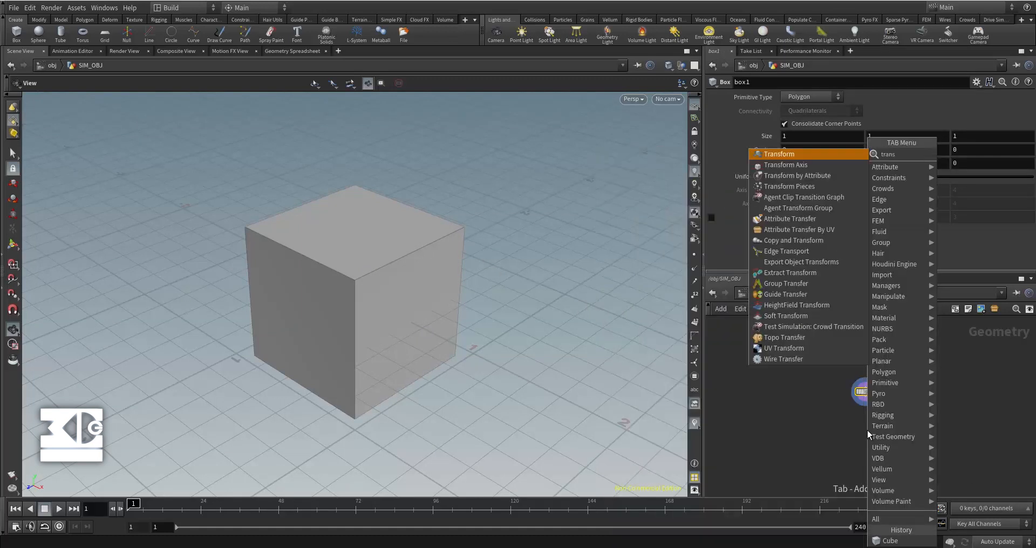
key("Return")
left_click(866, 430)
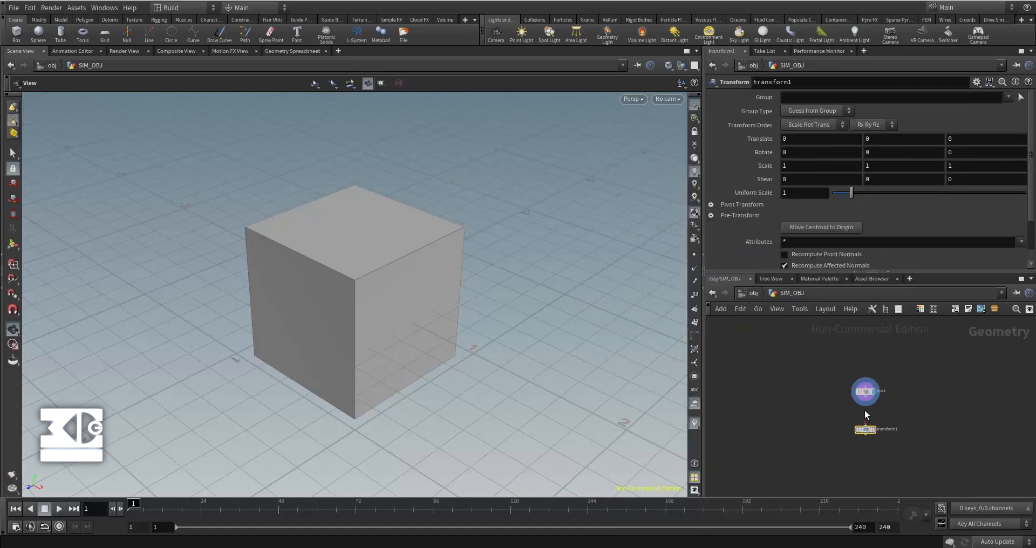
left_click_drag(867, 429, 867, 412)
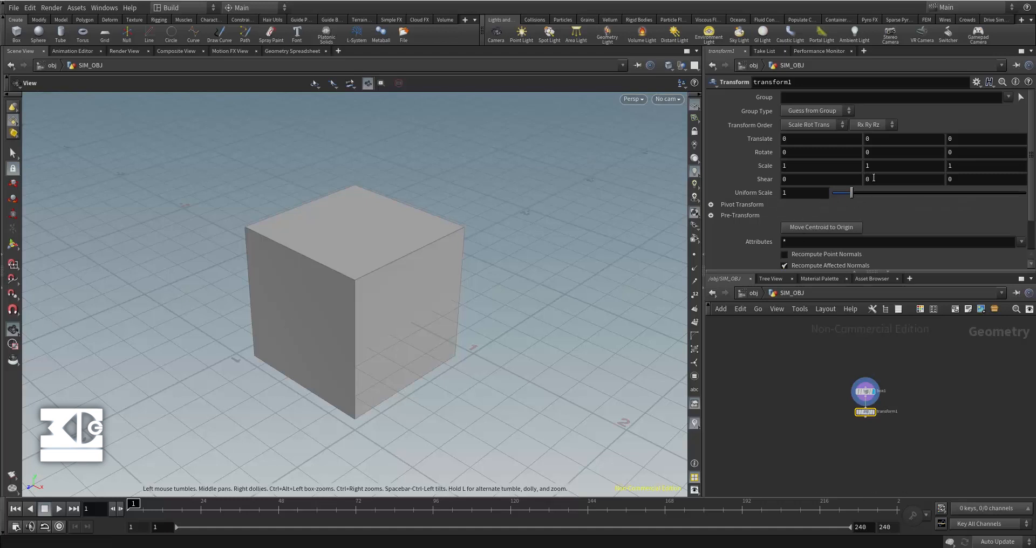
Step: Display the Transform node's result, stretch the box to a Y scale of 4 and raise it to a Y translation of 2
middle_click_drag(885, 166, 890, 163)
middle_click_drag(952, 169, 939, 170)
left_click(874, 412)
left_click_drag(470, 304, 542, 326)
middle_click_drag(875, 163, 948, 165)
middle_click_drag(478, 256, 480, 275)
right_click_drag(480, 275, 444, 338)
middle_click_drag(460, 287, 454, 313)
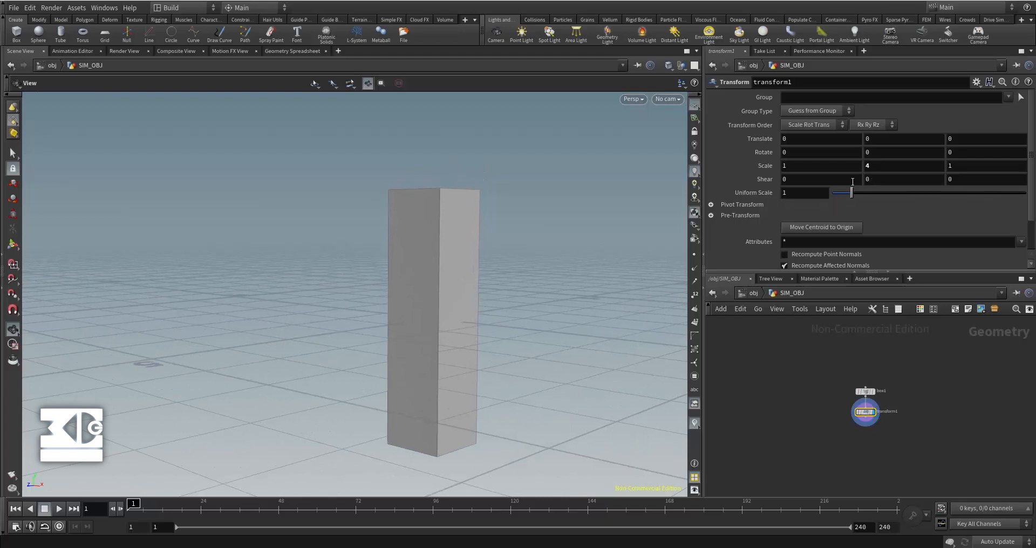
middle_click_drag(874, 138, 987, 157)
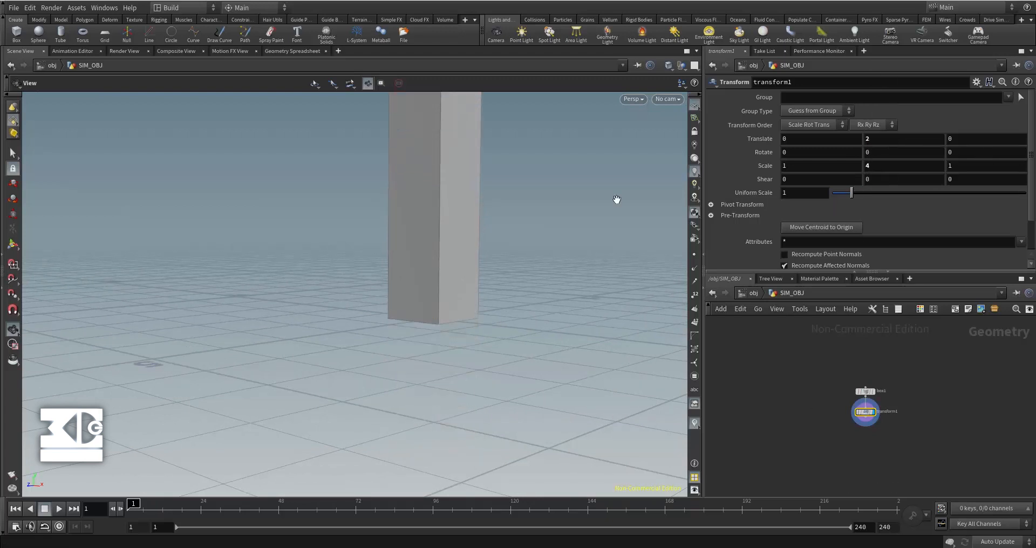
middle_click_drag(486, 240, 465, 310)
left_click_drag(465, 310, 413, 322)
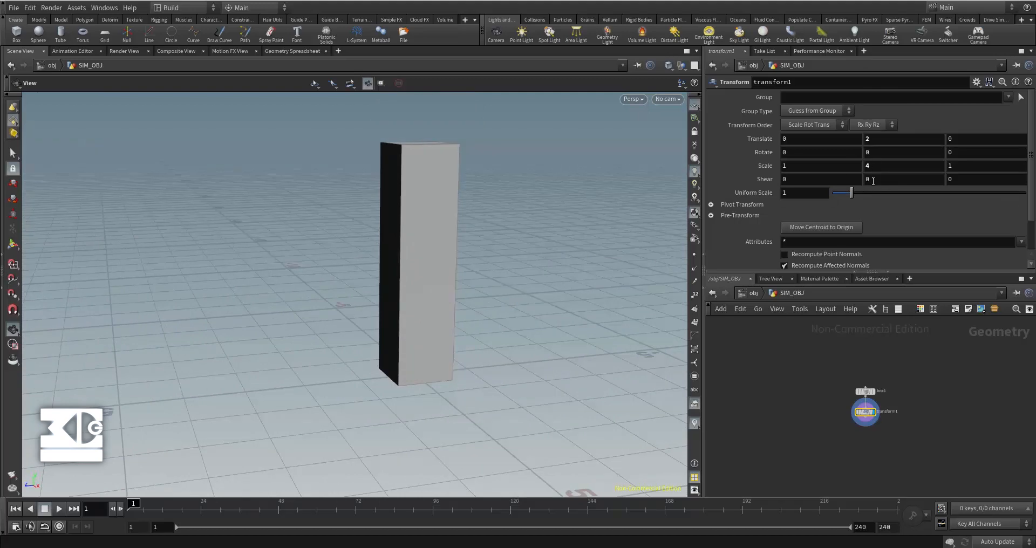
Step: Set the column's Y scale to 5 and its Y translation to 2.5 in the Transform node
double_click(878, 162)
type("5")
key("Return")
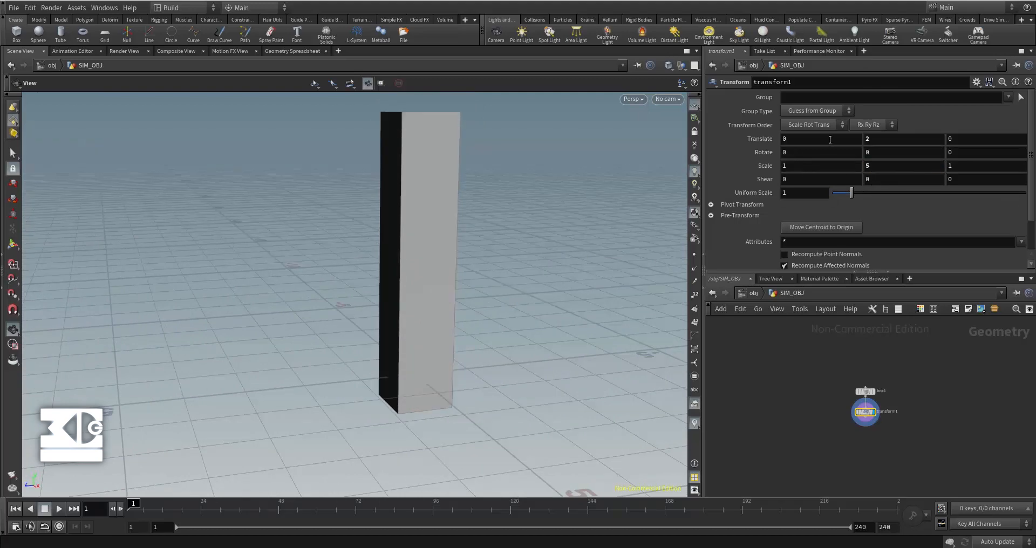
middle_click_drag(884, 139, 921, 140)
left_click_drag(461, 320, 416, 318)
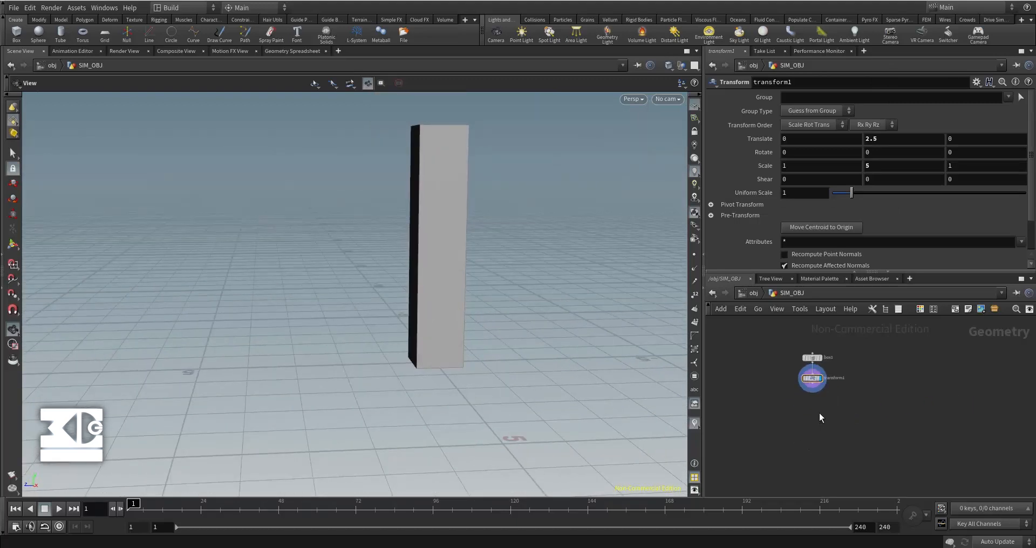
Step: Add a Voronoi Fracture node below the Transform node and feed the transformed box into its first input
key("Tab")
mouse_move(819, 415)
type("vo")
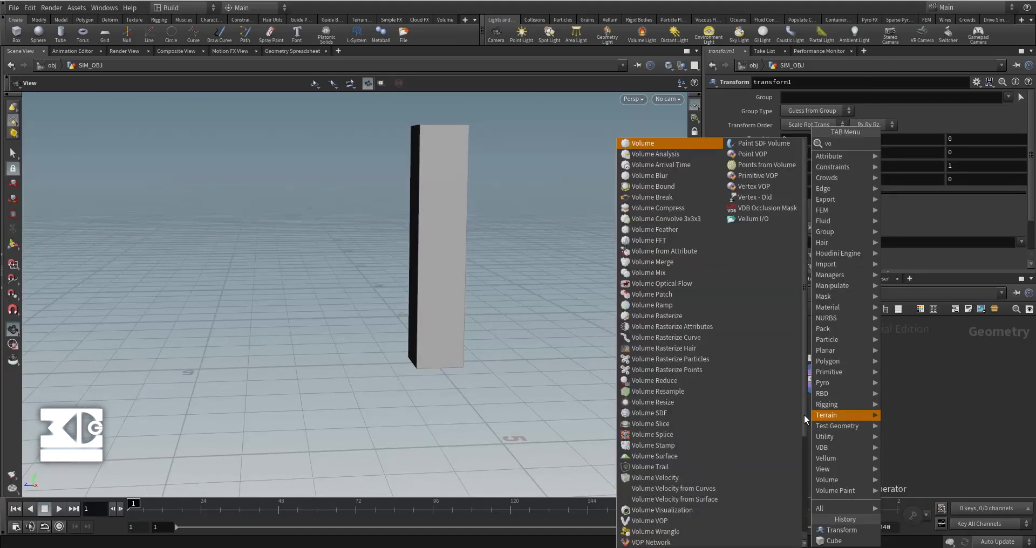
type("ronoi")
key("Return")
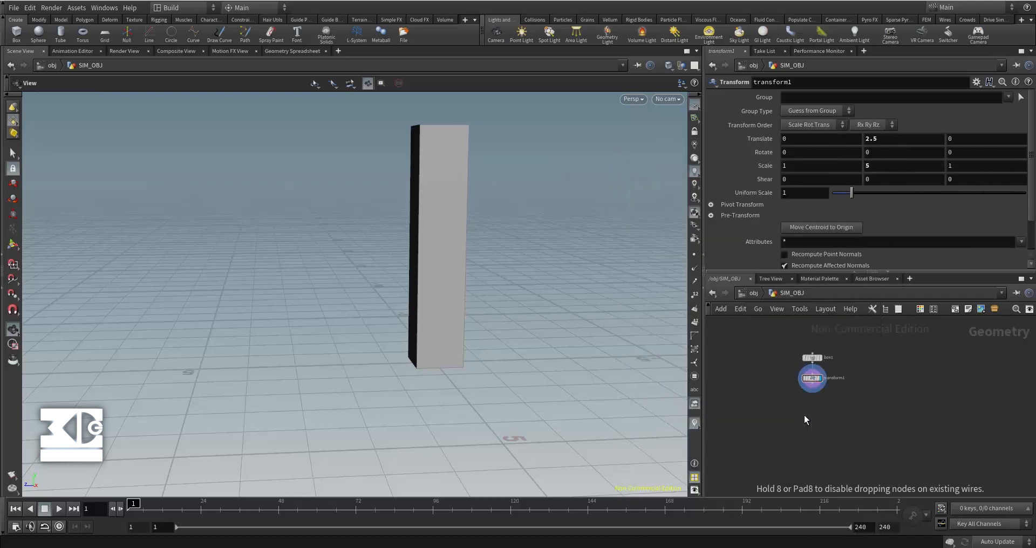
left_click(804, 416)
left_click_drag(798, 427, 804, 449)
left_click_drag(795, 377, 795, 451)
Step: Add a Scatter node beside the main chain, feed it from the Transform node and display its points
key("Tab")
type("scat")
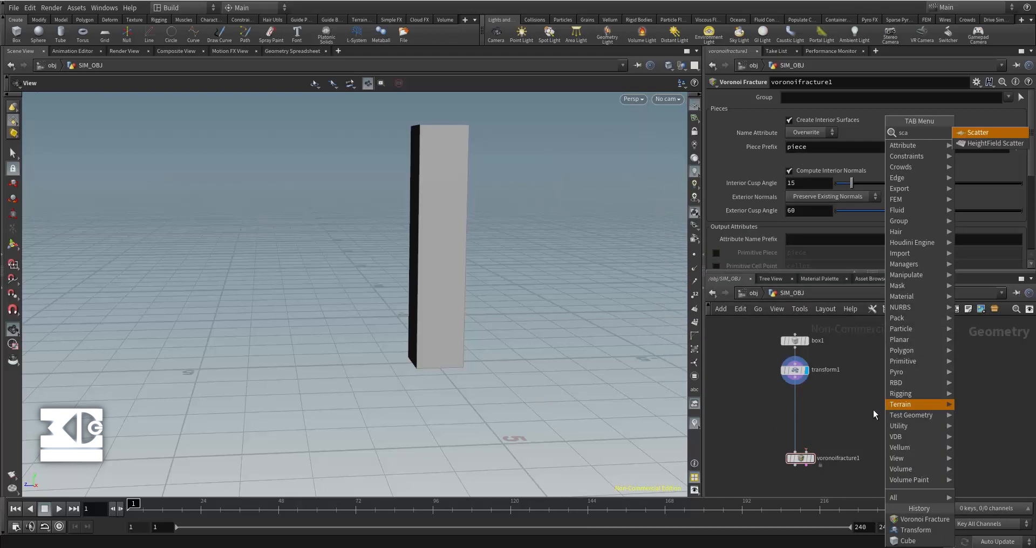
key("Return")
left_click(873, 410)
left_click_drag(795, 378, 872, 403)
left_click(885, 410)
Step: Set the Scatter node's forced total count to 655 and its global seed to 0.23
left_click_drag(428, 205, 444, 229)
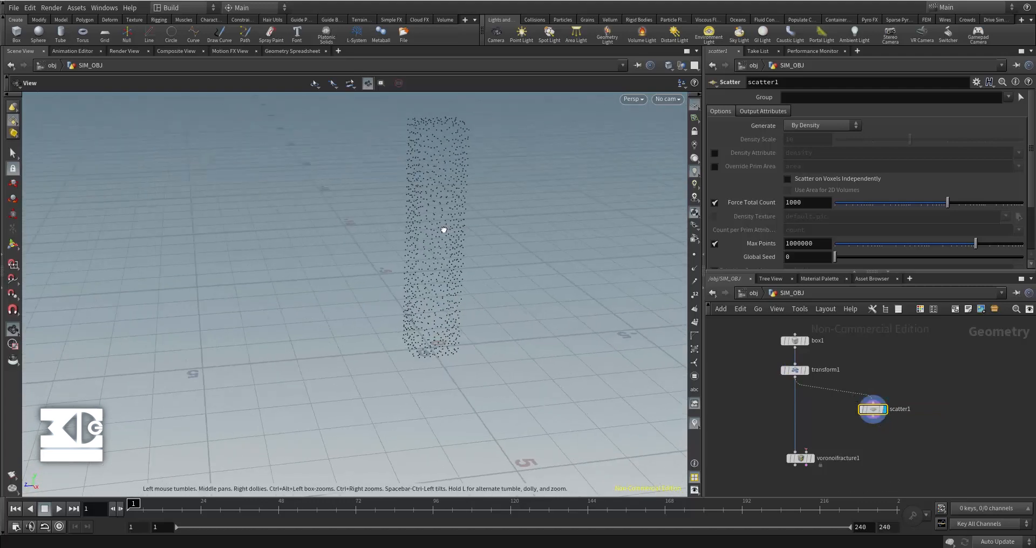
mouse_move(941, 205)
left_mouse_down()
mouse_move(928, 203)
mouse_move(941, 202)
left_mouse_up()
left_click_drag(836, 258, 840, 258)
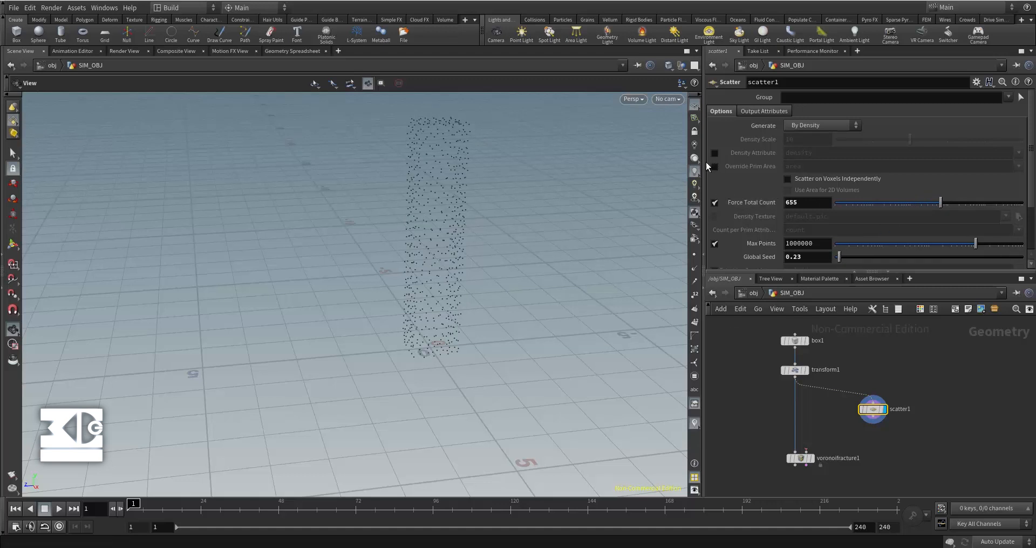
Step: Connect the Scatter output to the second input of the Voronoi Fracture node and display the fractured column
left_click_drag(873, 424, 816, 459)
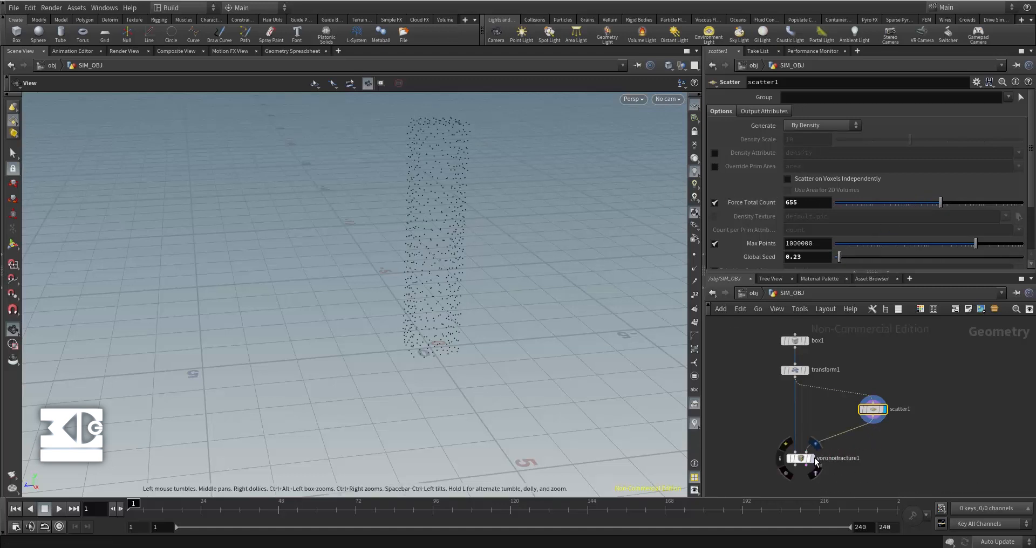
left_click_drag(478, 296, 471, 242)
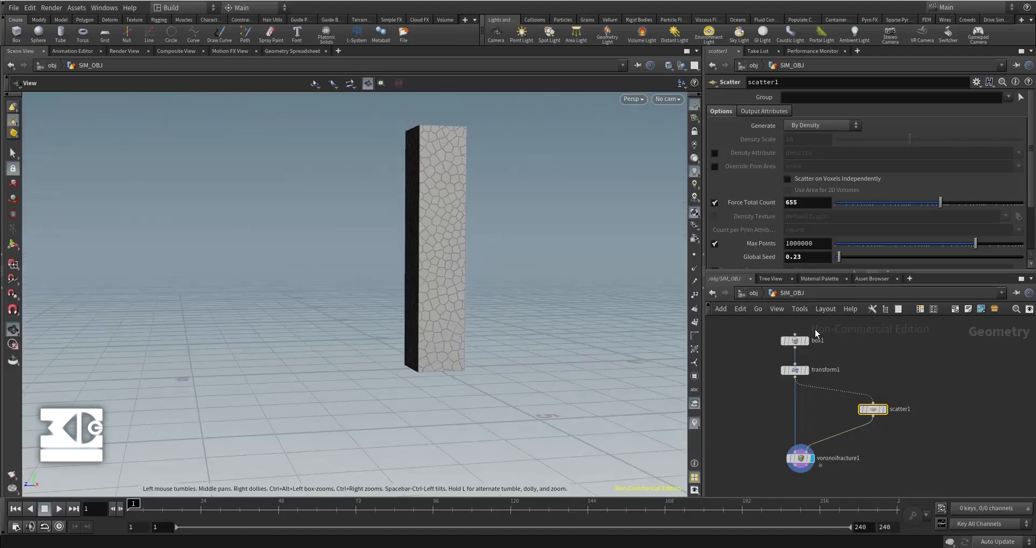
Step: Set the Scatter node's forced total count to 799 and global seed to 0, and move the Voronoi Fracture node closer up
left_click_drag(940, 203, 946, 205)
left_click_drag(809, 257, 716, 266)
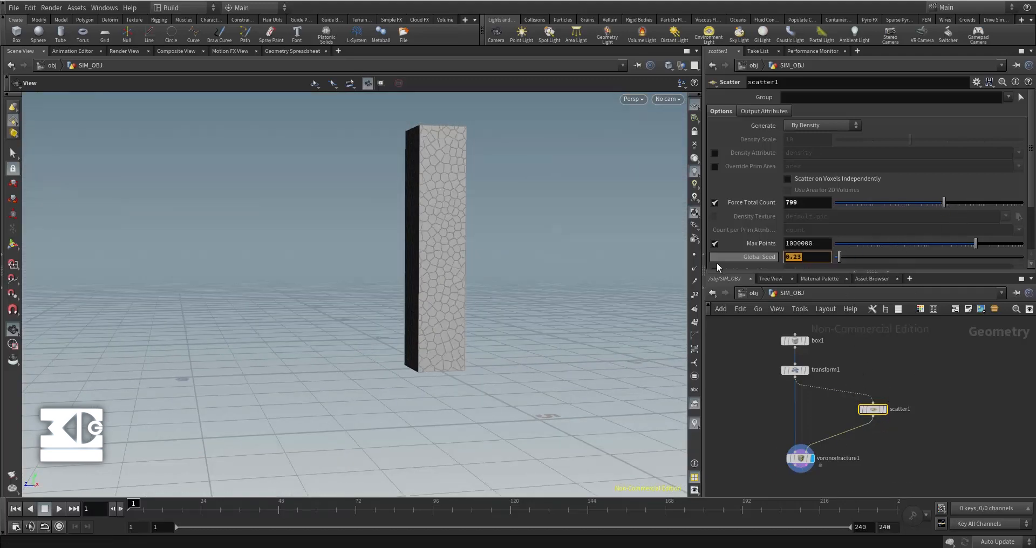
type("0")
key("Return")
left_click_drag(805, 462, 805, 441)
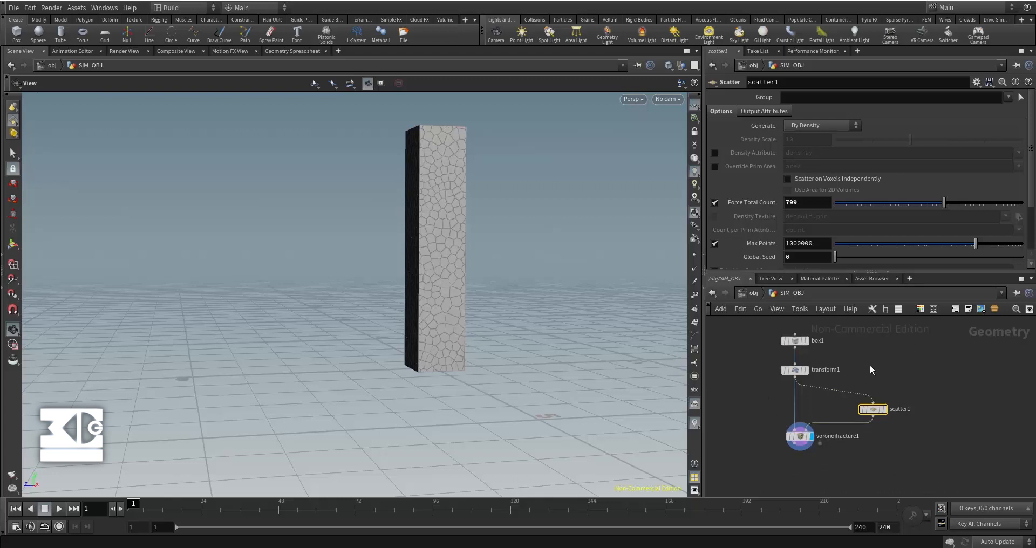
Step: Examine the Voronoi Fracture node's piece, normal, output attribute and interior/exterior group settings
left_click(799, 436)
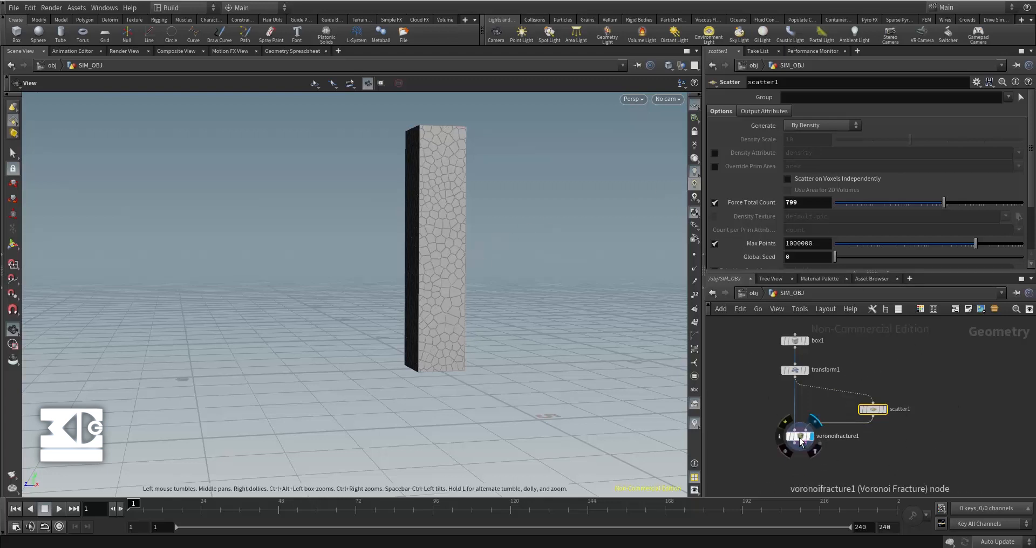
scroll(755, 170, "down", 5)
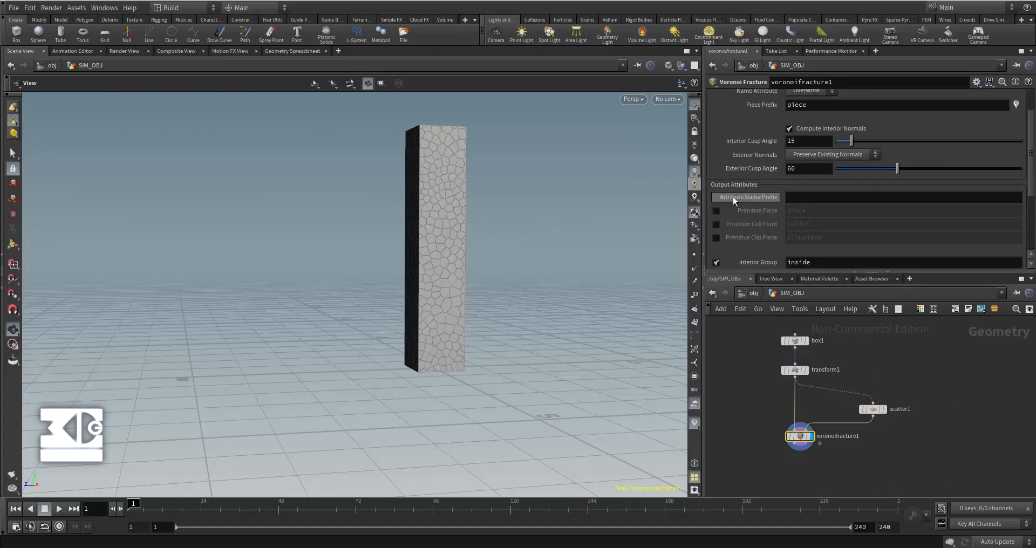
scroll(747, 200, "up", 3)
scroll(747, 169, "down", 10)
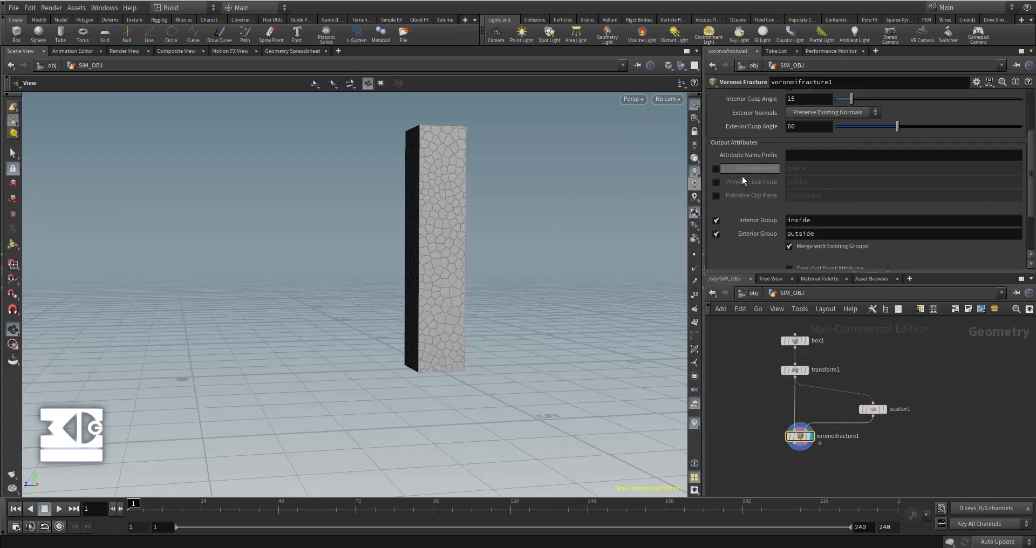
scroll(742, 253, "up", 3)
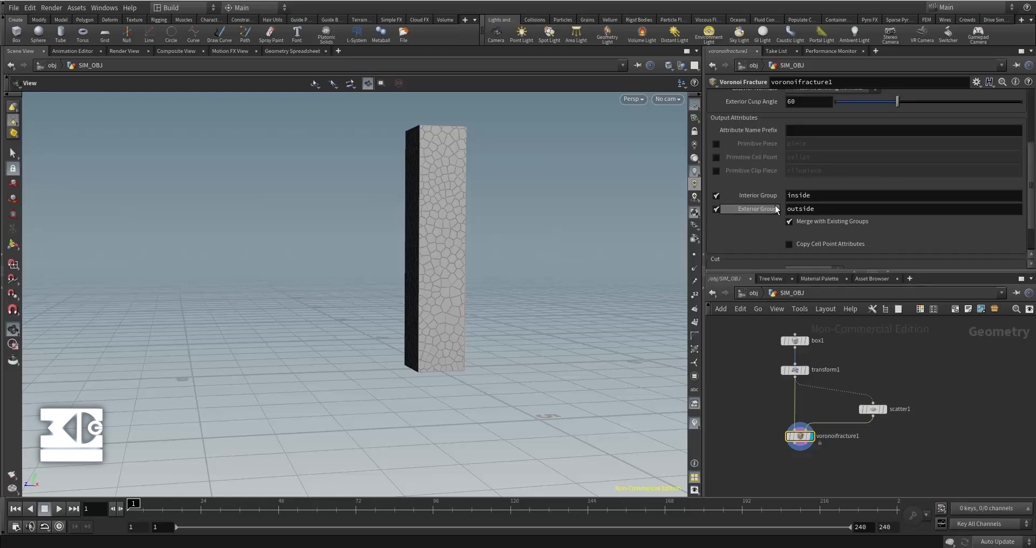
scroll(768, 205, "up", 6)
scroll(768, 205, "up", 2)
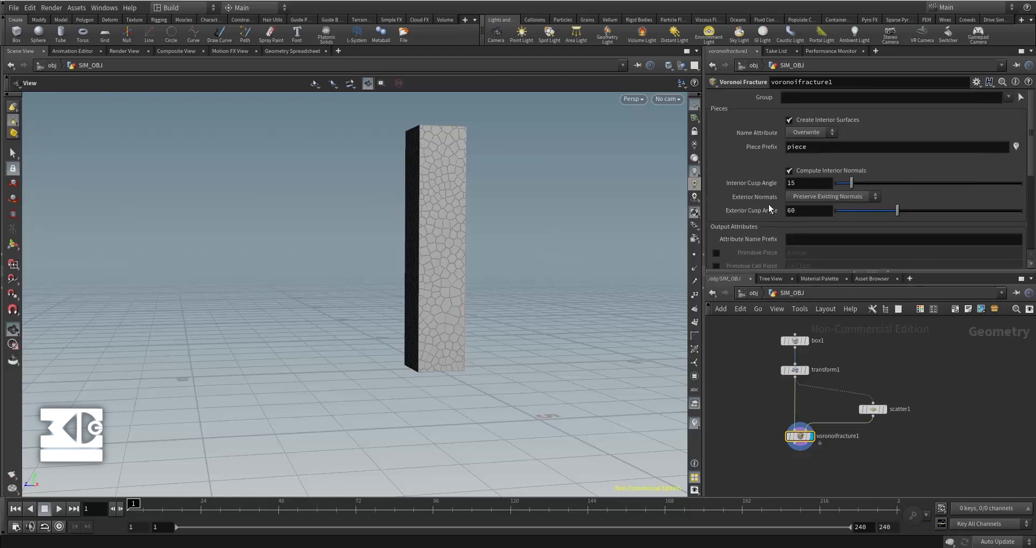
Step: Add an Assemble node below the Voronoi Fracture node and connect the fractured geometry to it
middle_click_drag(866, 454, 883, 437)
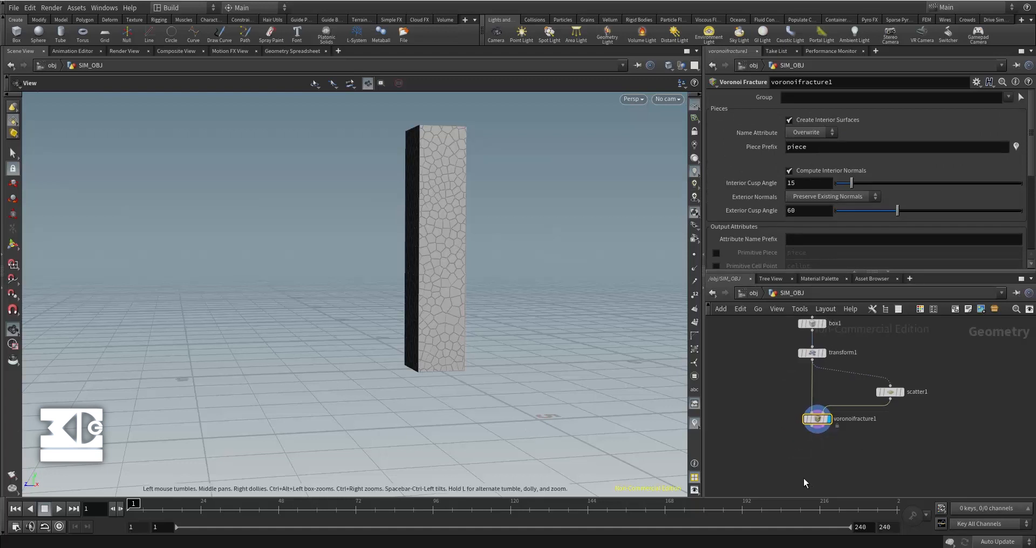
key("Tab")
type("ass")
key("Return")
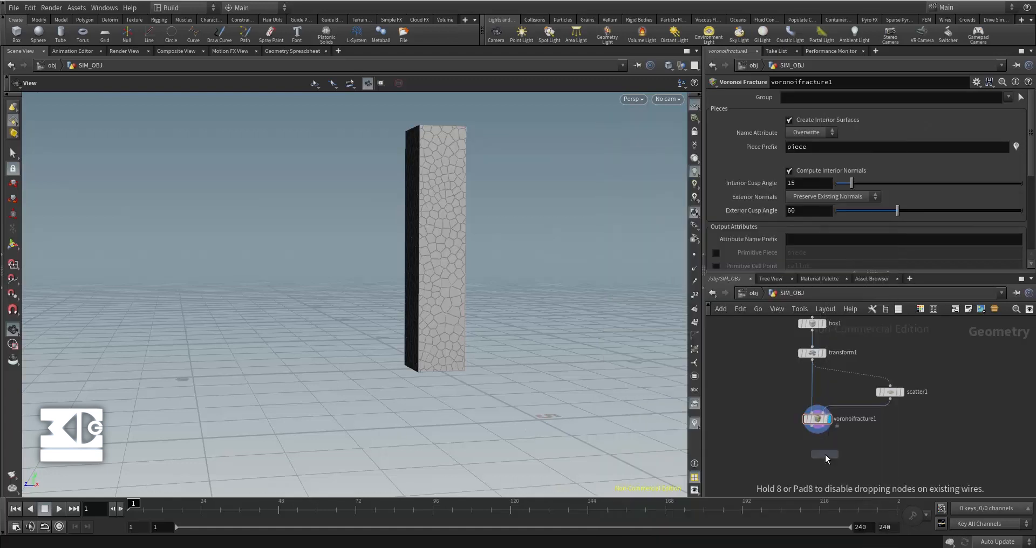
left_click(817, 464)
left_click_drag(813, 426, 817, 457)
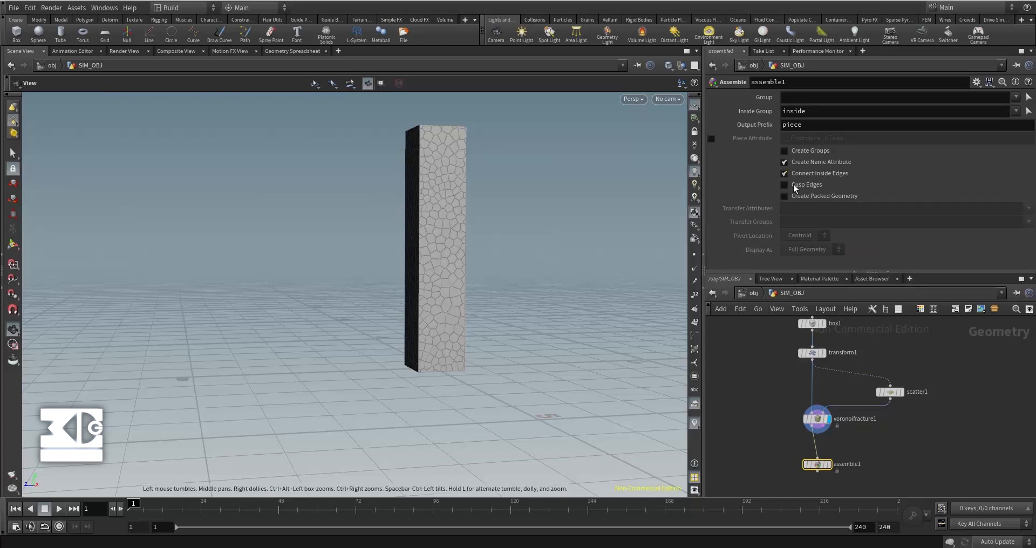
Step: Disable Create Name Attribute and enable Create Packed Geometry on the Assemble node, and align it under the fracture node
left_click(784, 162)
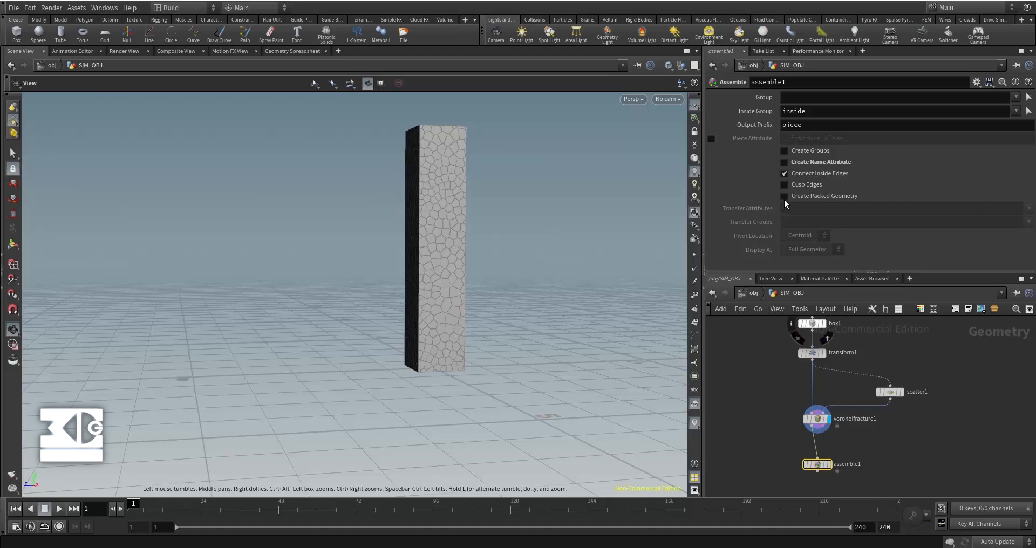
left_click(785, 198)
scroll(856, 443, "up", 1)
middle_click_drag(855, 442, 858, 400)
left_click_drag(812, 424, 807, 425)
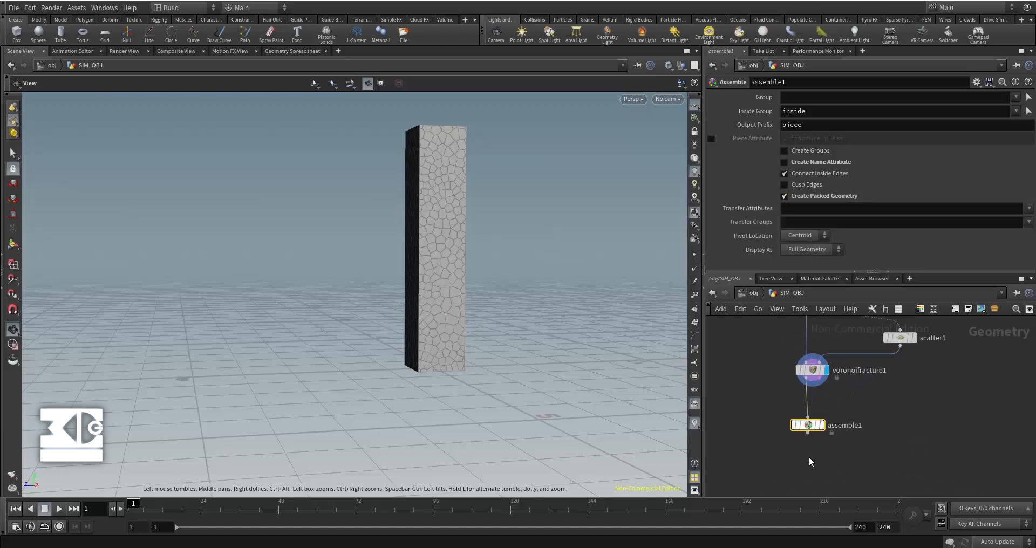
middle_click_drag(809, 462, 821, 403)
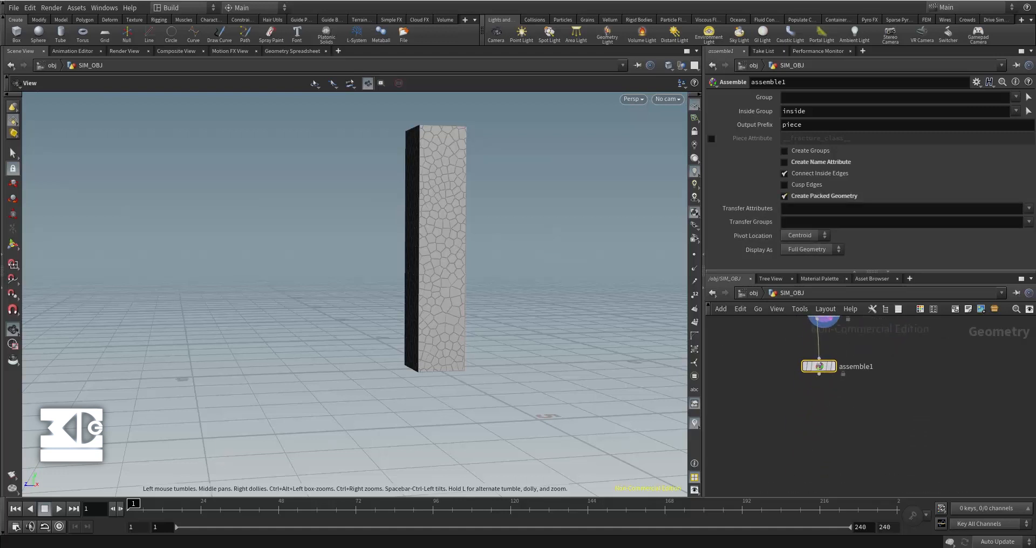
Step: Add a DOP Network node below the Assemble node
key("Tab")
type("do")
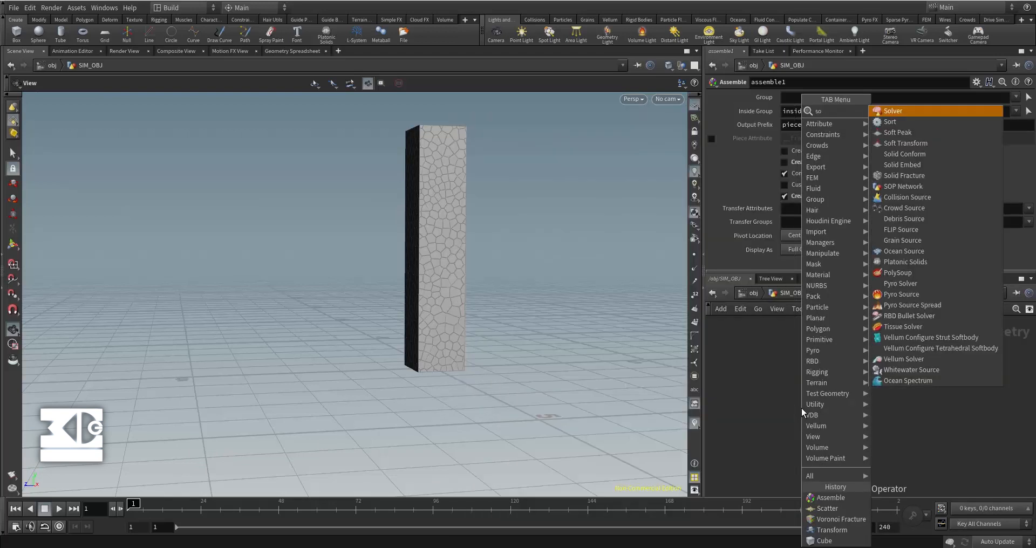
key("Down")
key("Down")
key("Down")
key("Down")
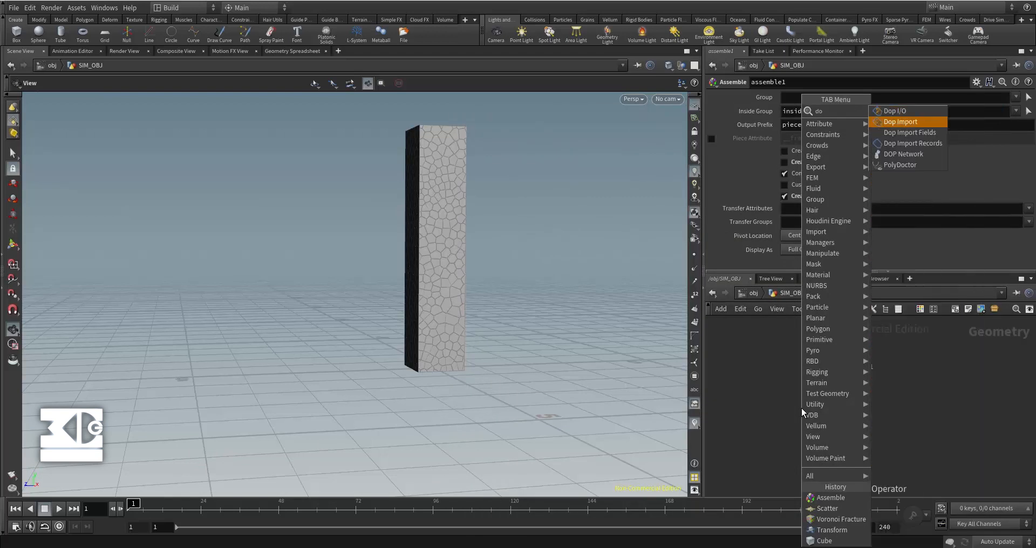
key("Return")
left_click(801, 408)
left_click_drag(801, 408, 824, 456)
middle_click_drag(885, 418, 913, 405)
scroll(914, 405, "down", 1)
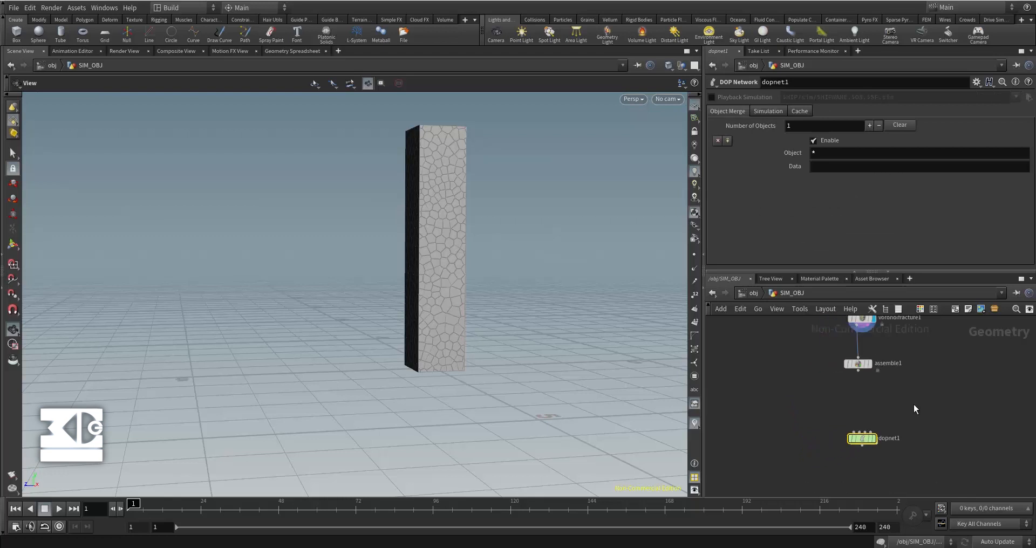
Step: Enter the DOP network and move its output node down to make room above it
double_click(862, 438)
left_click_drag(875, 407, 874, 449)
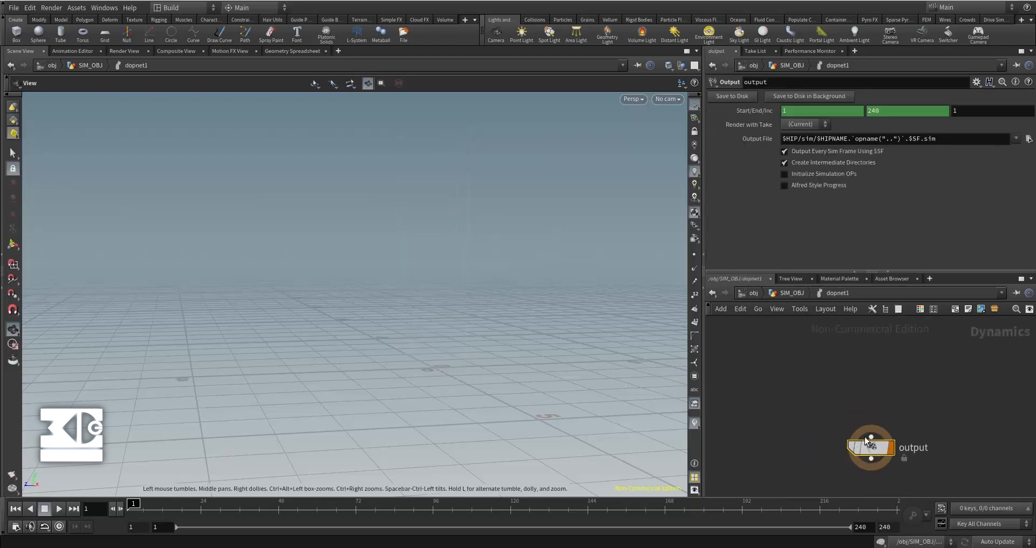
middle_click_drag(874, 449, 841, 380)
scroll(810, 378, "down", 3)
left_click_drag(821, 378, 820, 419)
Step: Add an RBD Packed Object node and place it above the output node
key("Tab")
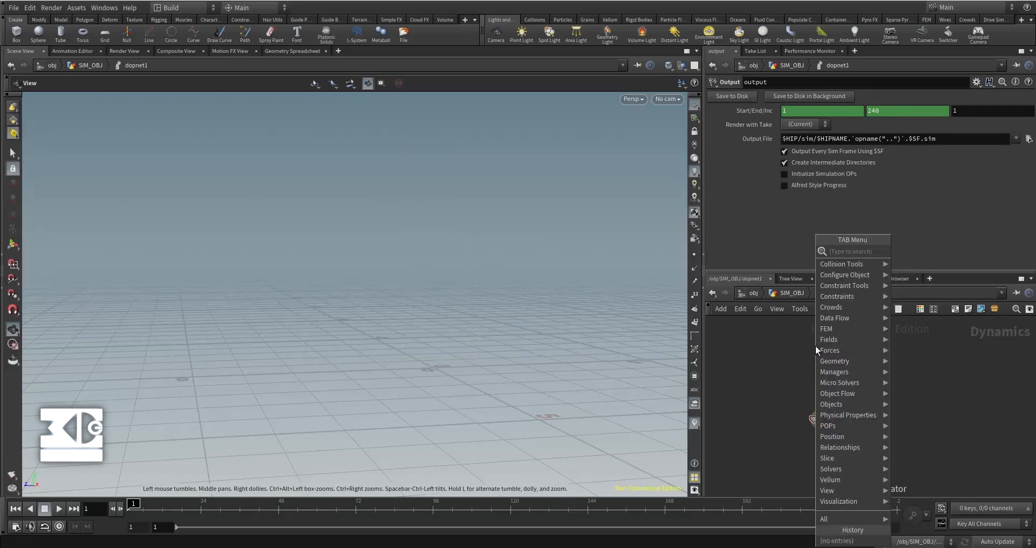
type("rbd")
key("Down")
key("Down")
key("Down")
key("Down")
key("Down")
key("Down")
key("Down")
key("Down")
key("Down")
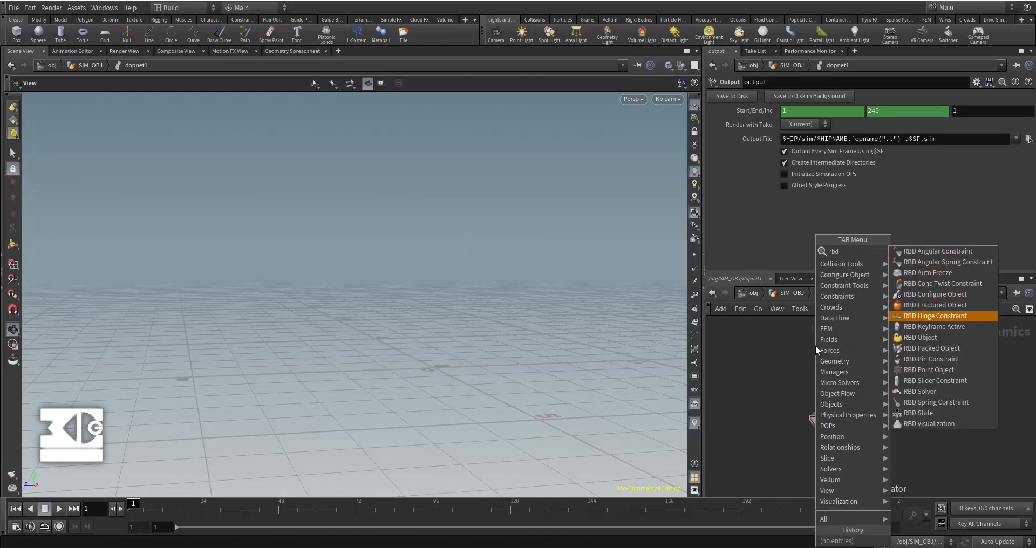
key("Return")
left_click(823, 361)
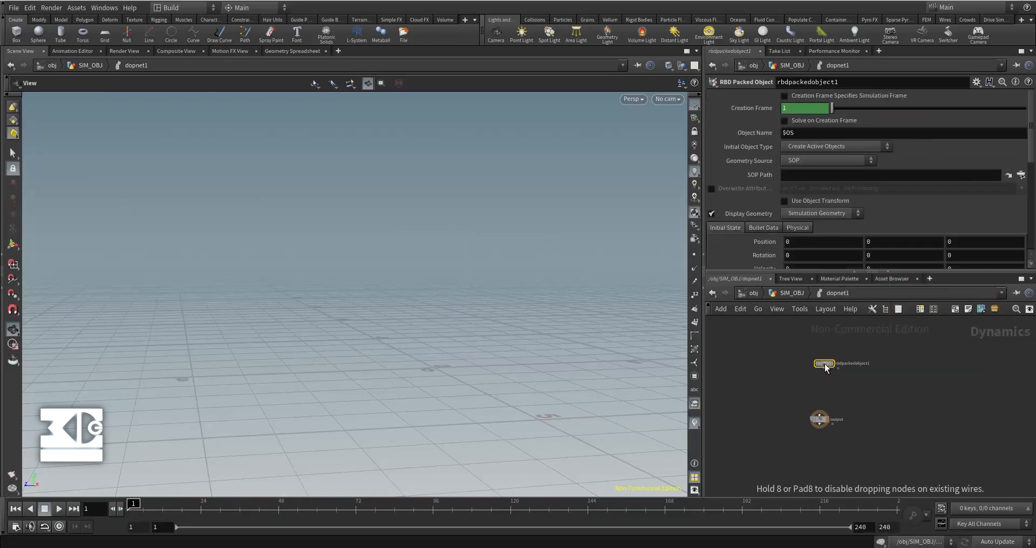
left_click_drag(824, 364, 807, 351)
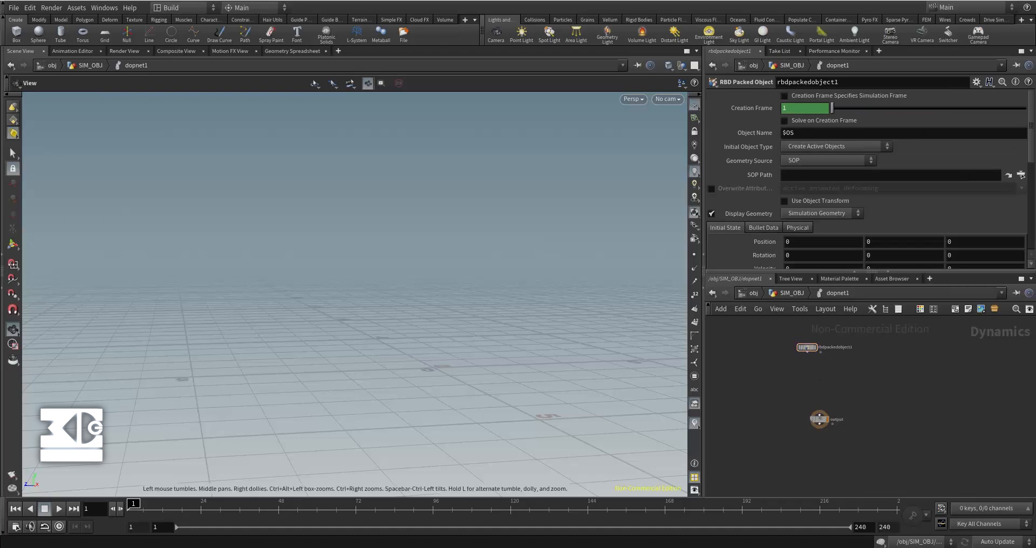
Step: Add a Multiple Solver node below and to one side of the RBD Packed Object
key("Tab")
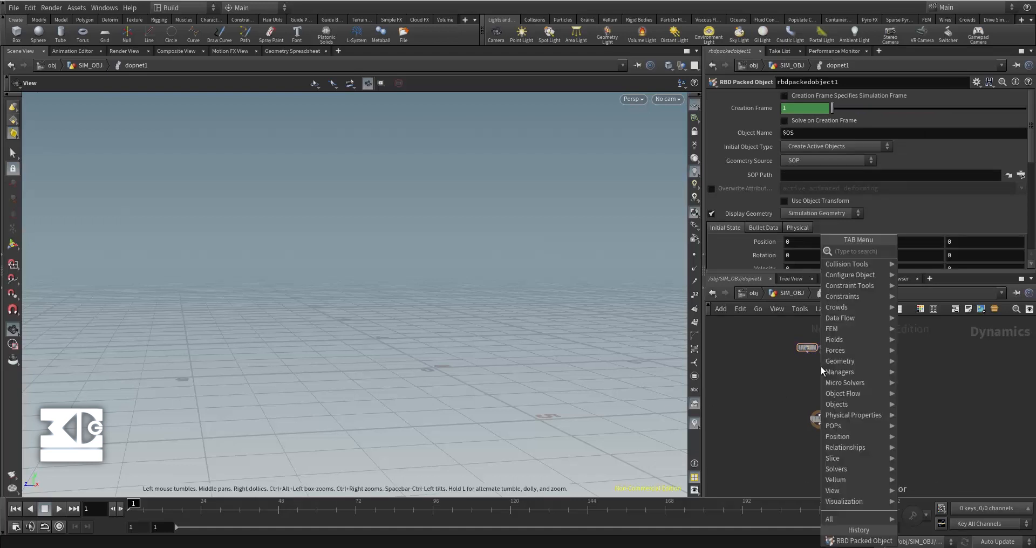
type("mu")
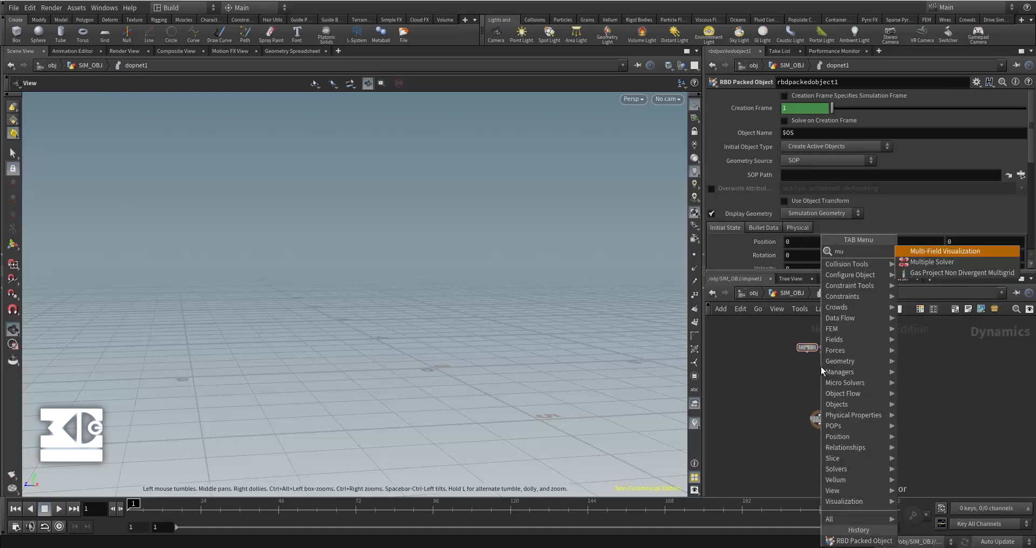
key("Down")
key("Return")
left_click(820, 367)
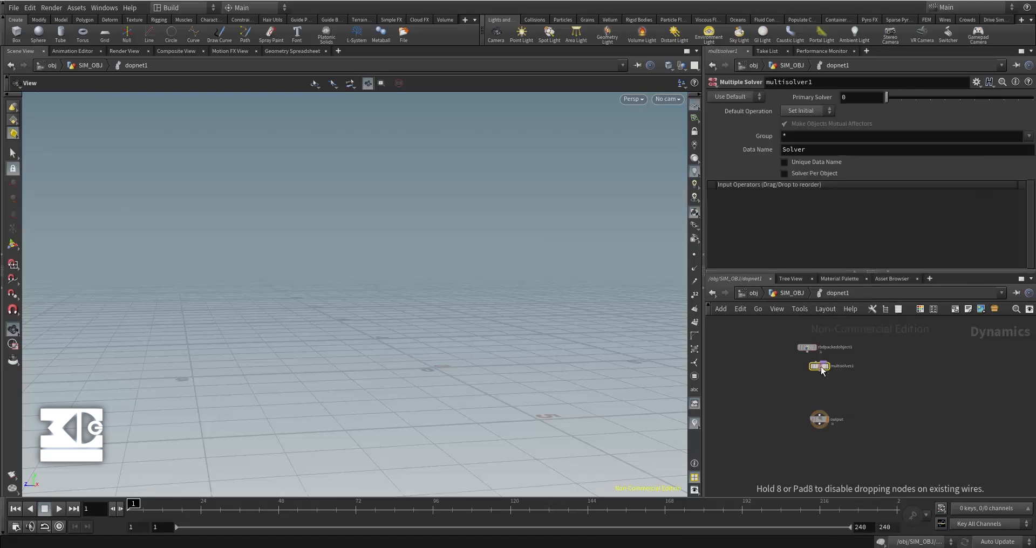
left_click_drag(820, 367, 853, 380)
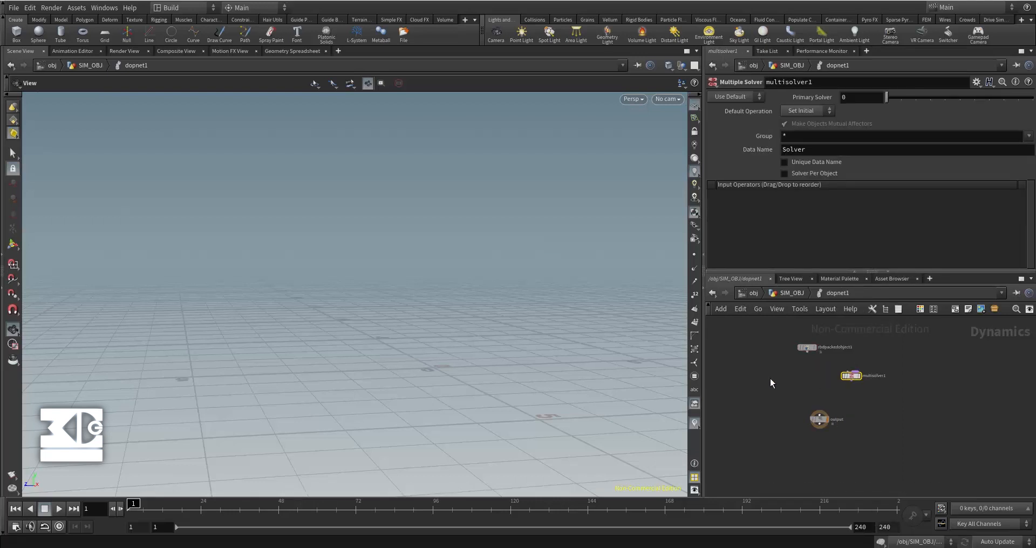
Step: Add a Rigid Body Solver node and place it on the far side of the Multiple Solver, level with the packed object
key("Tab")
type("rib")
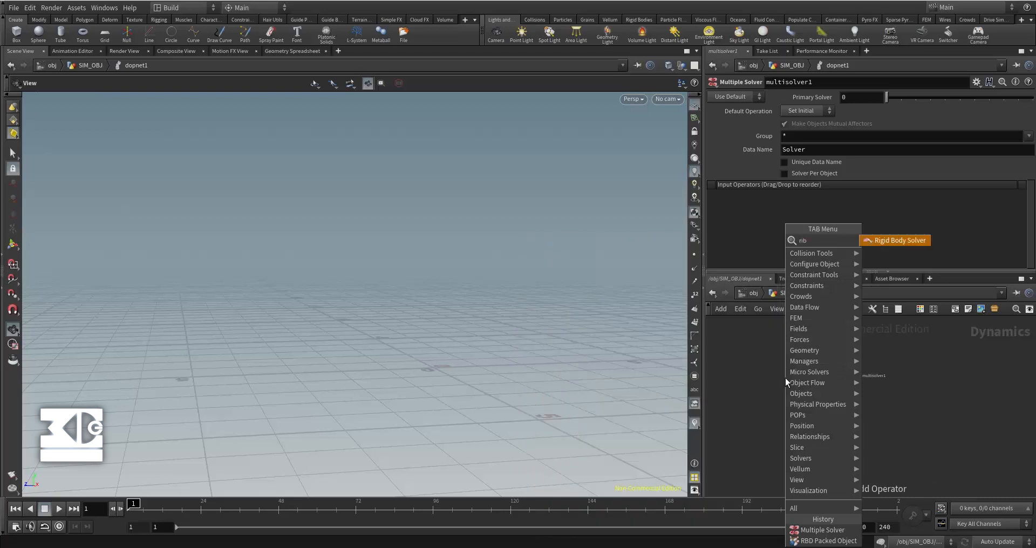
key("Return")
left_click(785, 377)
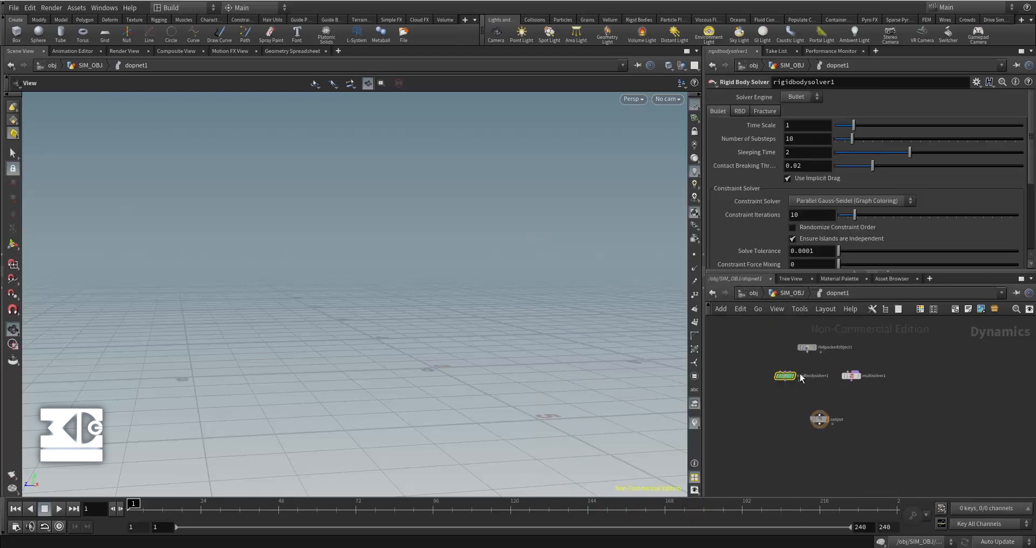
left_click_drag(801, 379, 887, 352)
Step: Add a Merge node above the output, and connect the packed object and Rigid Body Solver to the Multiple Solver
key("Tab")
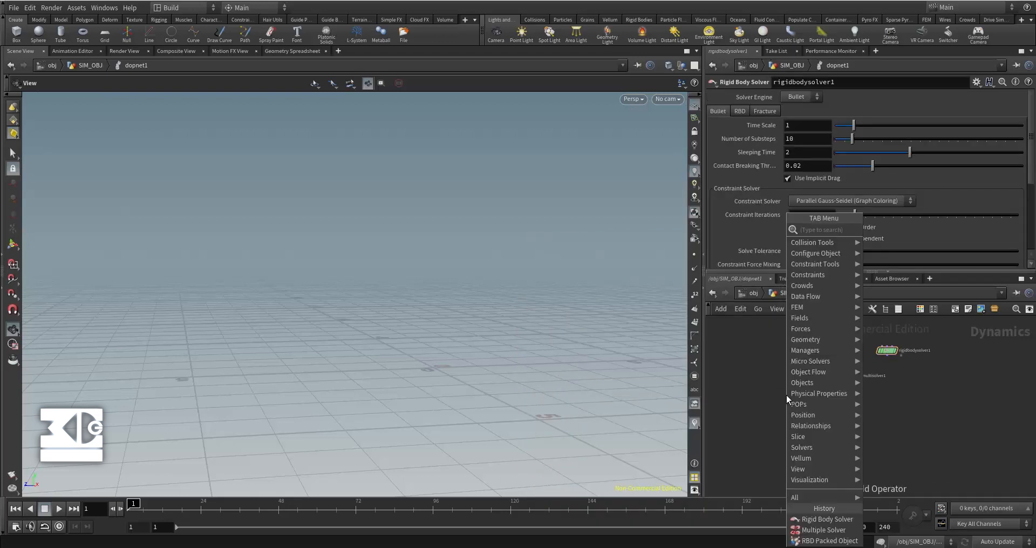
type("merge")
key("Return")
left_click(786, 394)
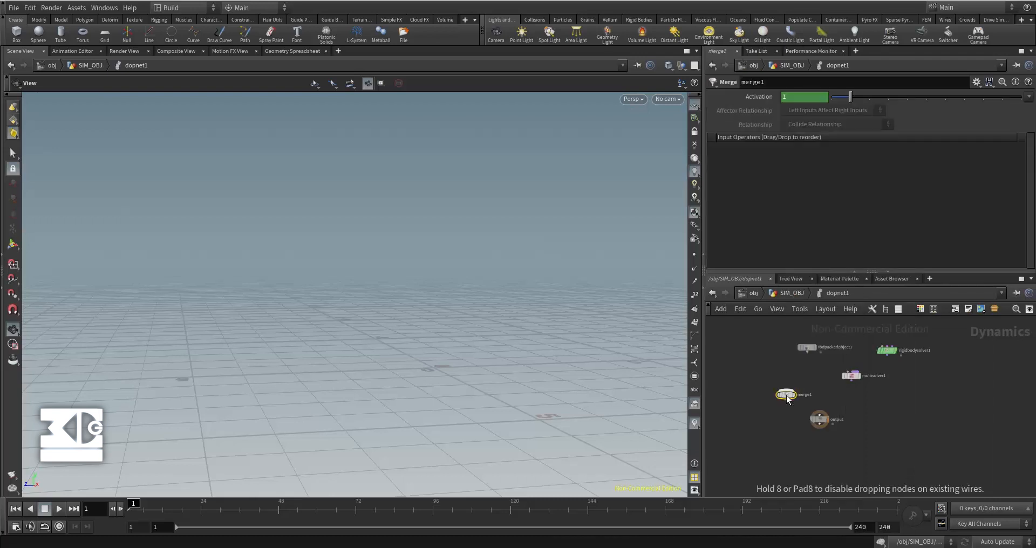
left_click_drag(792, 400, 835, 362)
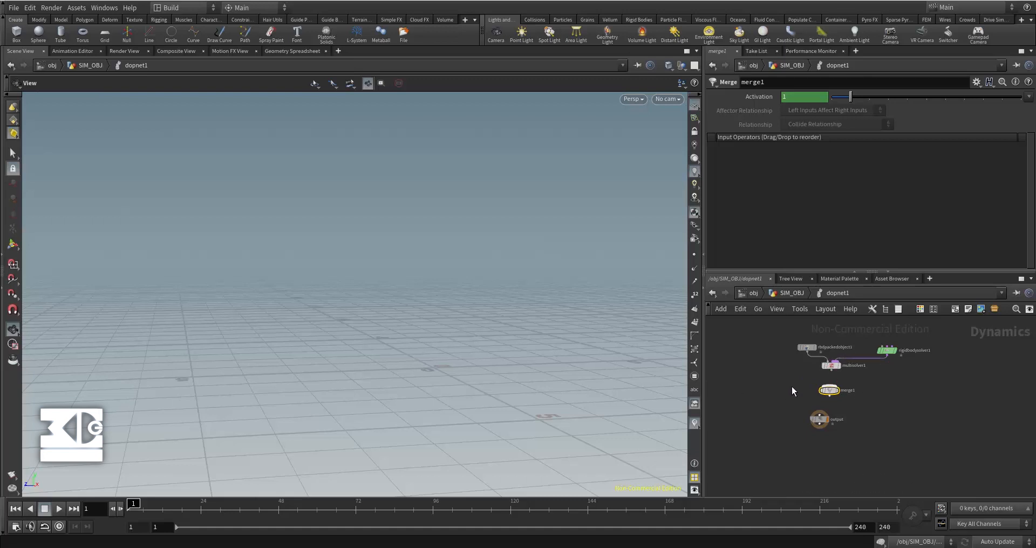
Step: Add a Ground Plane node beside the Merge node
key("Tab")
type("groun")
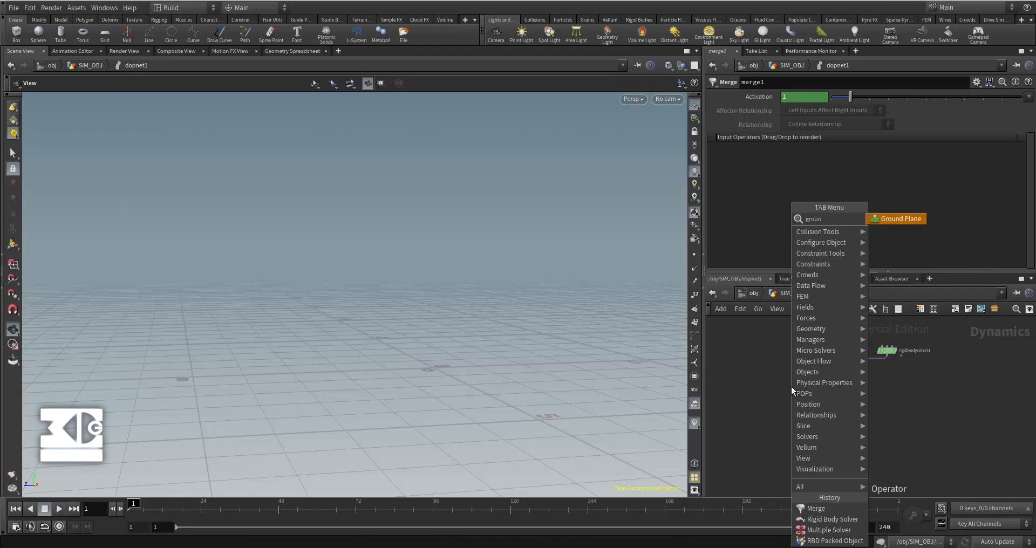
key("Return")
left_click(791, 386)
Step: Add a Gravity Force node and place it beside the ground plane
key("Tab")
type("g")
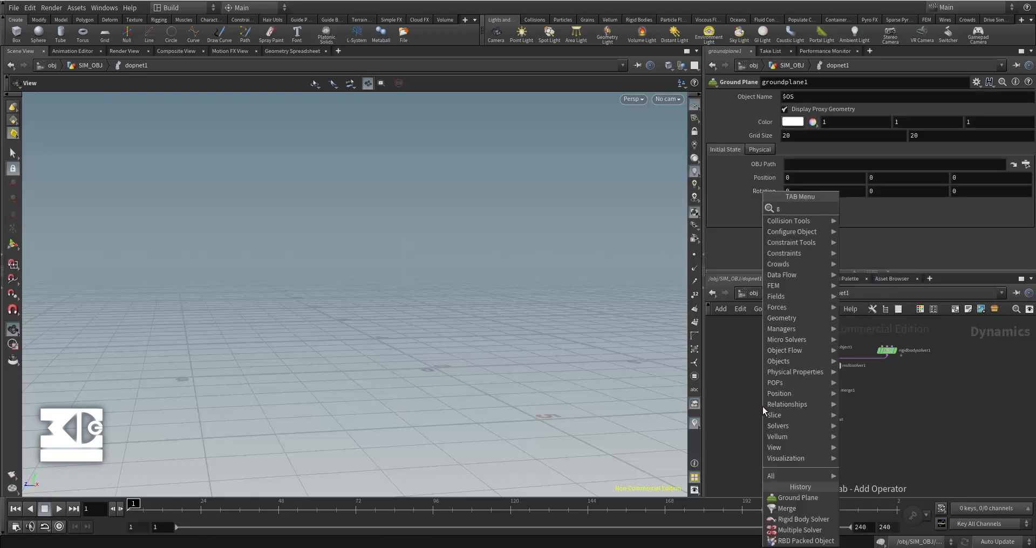
type("ra")
key("Return")
left_click(762, 406)
left_click_drag(763, 407, 754, 380)
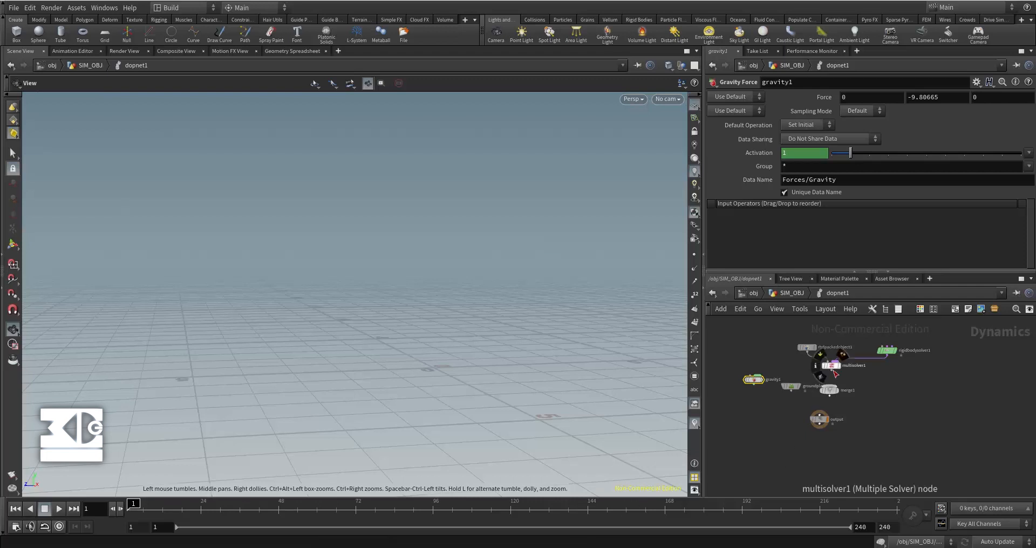
Step: Connect the Multiple Solver through the Merge node to the output node
left_click_drag(831, 370, 819, 415)
left_click(819, 420)
left_click_drag(569, 421, 488, 425)
Step: Connect the Assemble node to the DOP network's first input and set the RBD Packed Object's Geometry Source to First Context Geometry
left_click(807, 346)
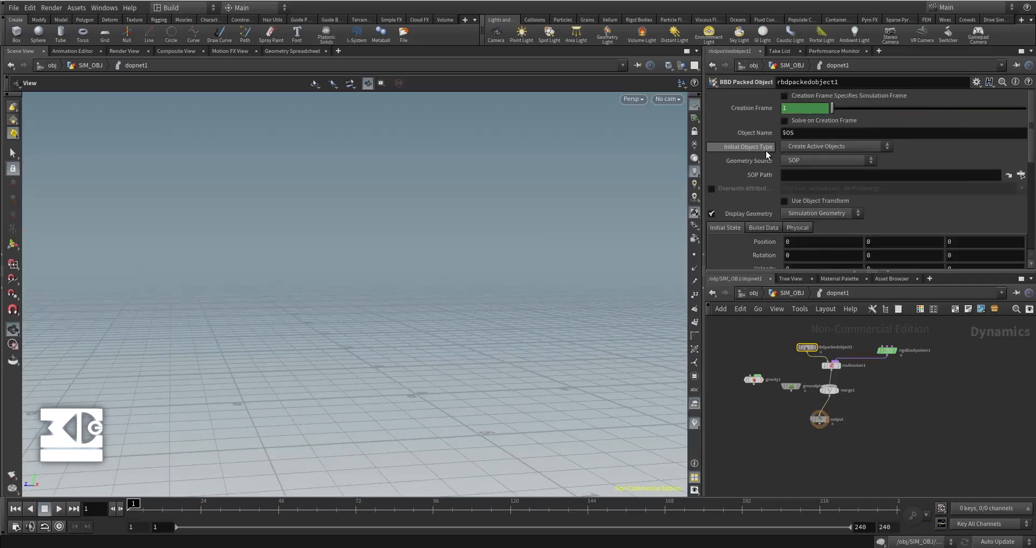
left_click(839, 161)
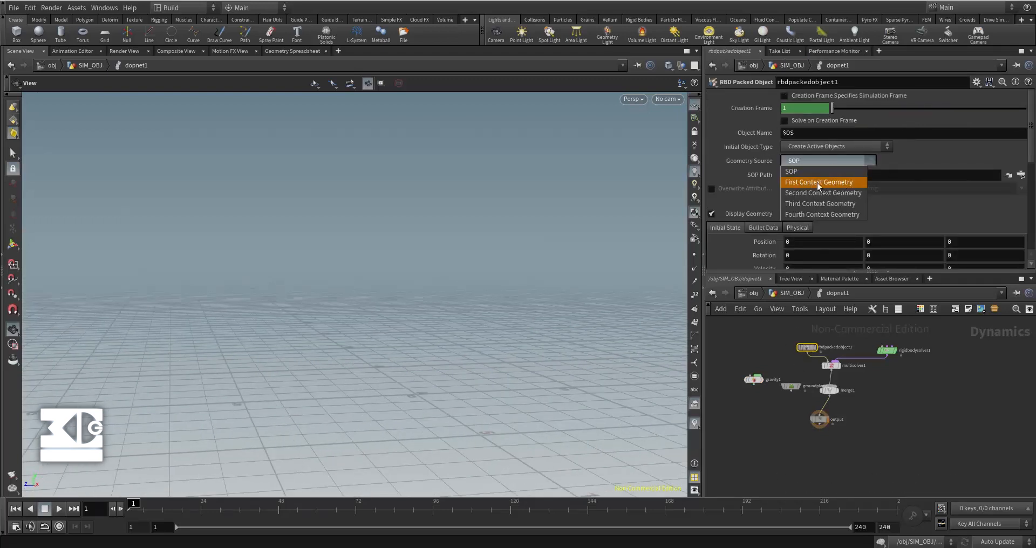
left_click(783, 292)
left_click(802, 162)
left_click(801, 182)
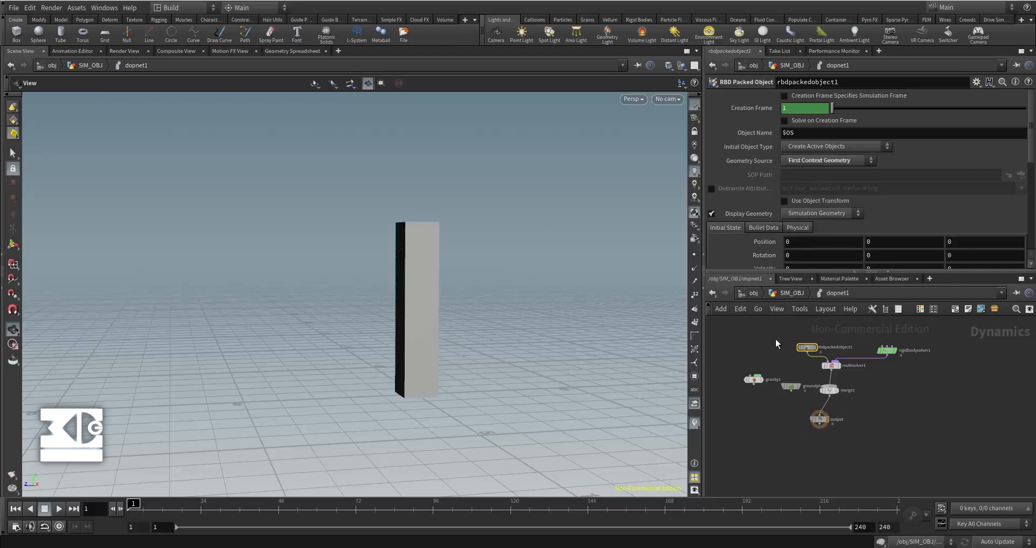
left_click(772, 293)
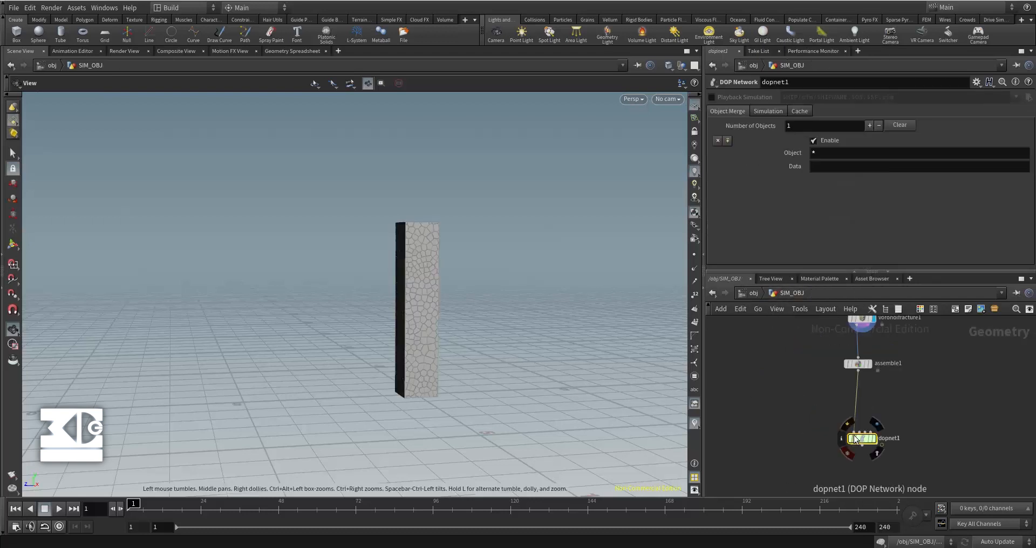
double_click(863, 439)
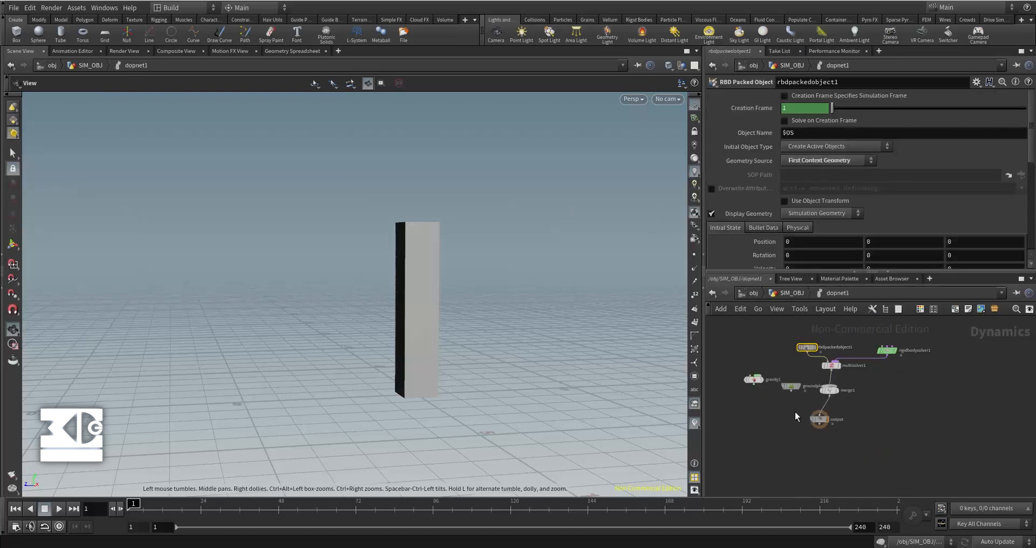
Step: Play the simulation to check the column's motion, and stop it at frame 30
scroll(798, 416, "up", 1)
left_click(56, 511)
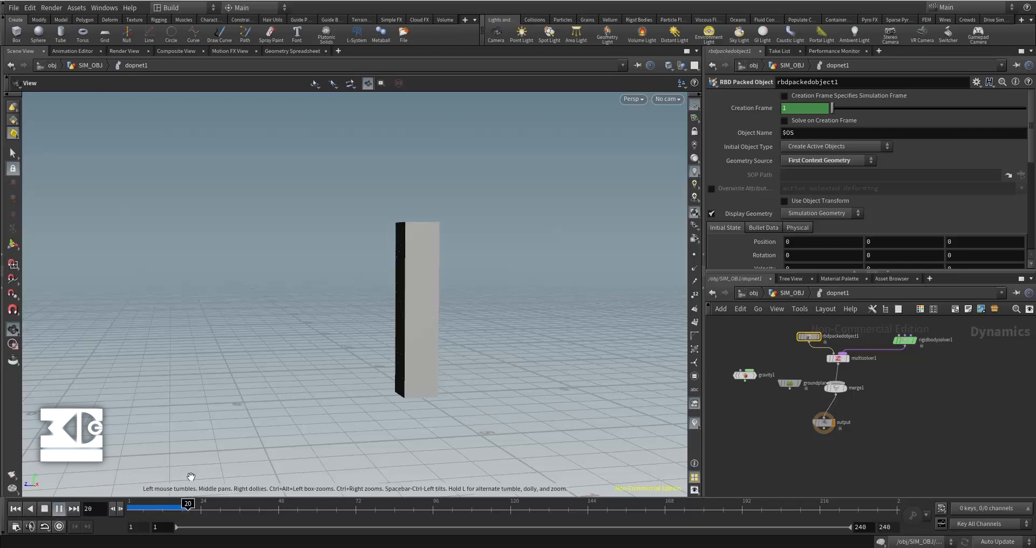
left_click(45, 510)
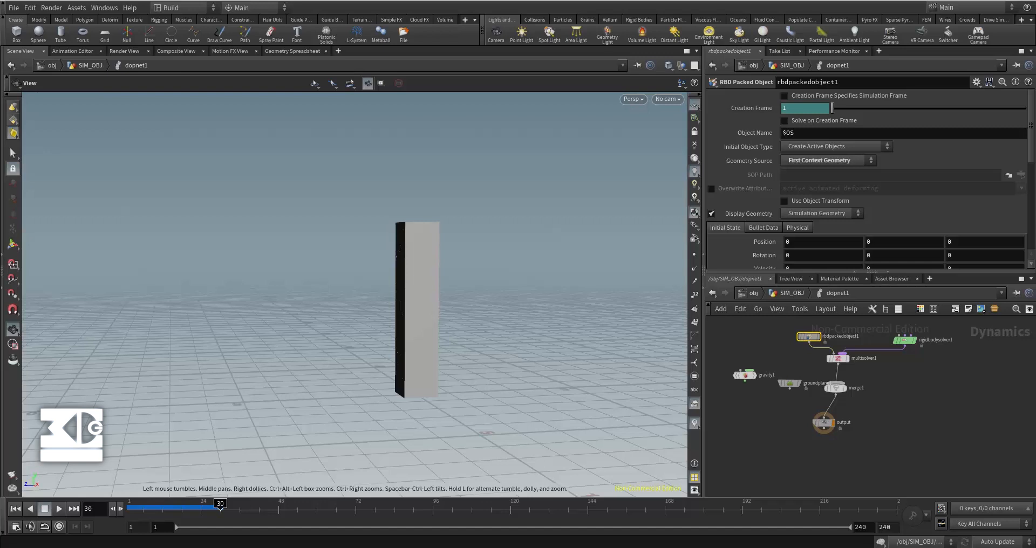
Step: Move the output node lower and insert the Gravity Force node between the Merge and output nodes
scroll(899, 433, "up", 1)
middle_click_drag(890, 419, 877, 412)
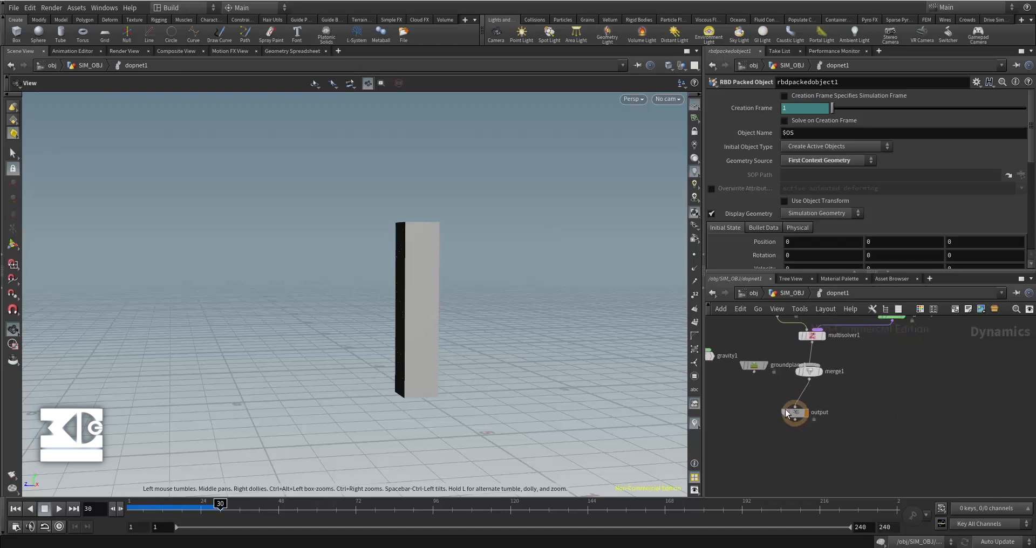
left_click_drag(795, 414, 805, 453)
key("h")
left_click_drag(808, 386, 852, 423)
Step: Play the simulation from the first frame to check the effect of gravity, and return to frame 1
left_click(15, 509)
left_click(58, 509)
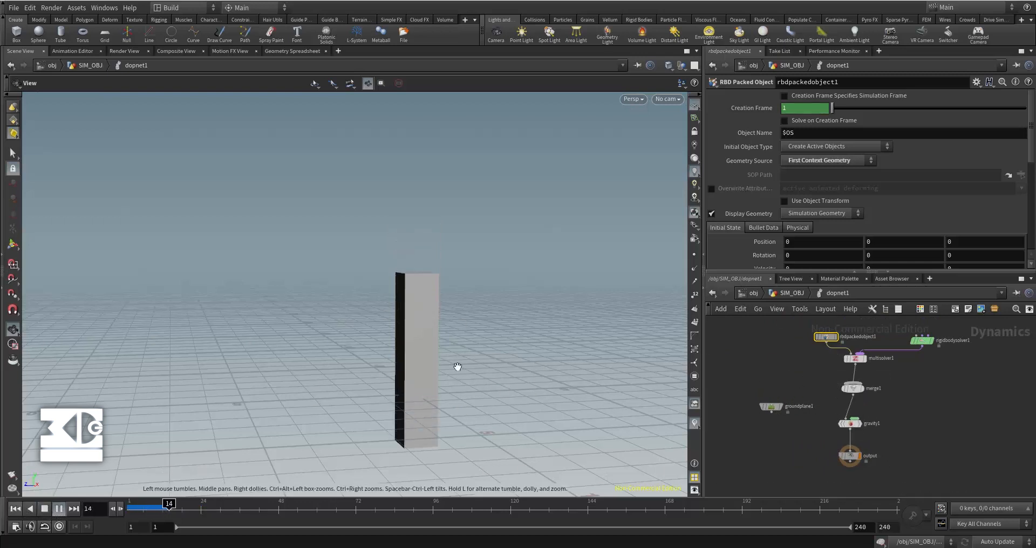
left_click(45, 508)
left_click(15, 509)
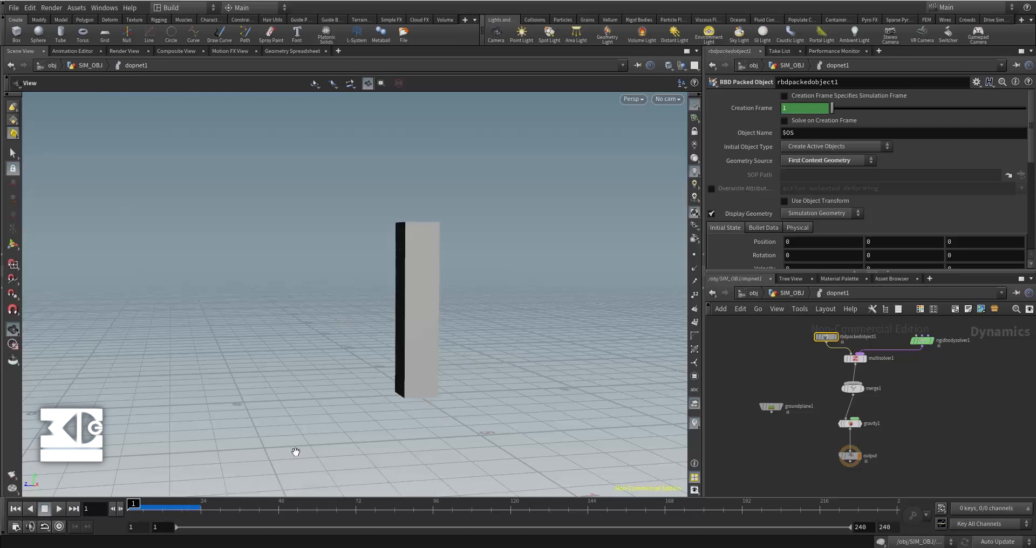
Step: Detach the Merge node, move the Gravity Force up under the Multiple Solver, and reinsert the Merge between gravity and output
scroll(951, 398, "up", 3)
scroll(951, 398, "down", 2)
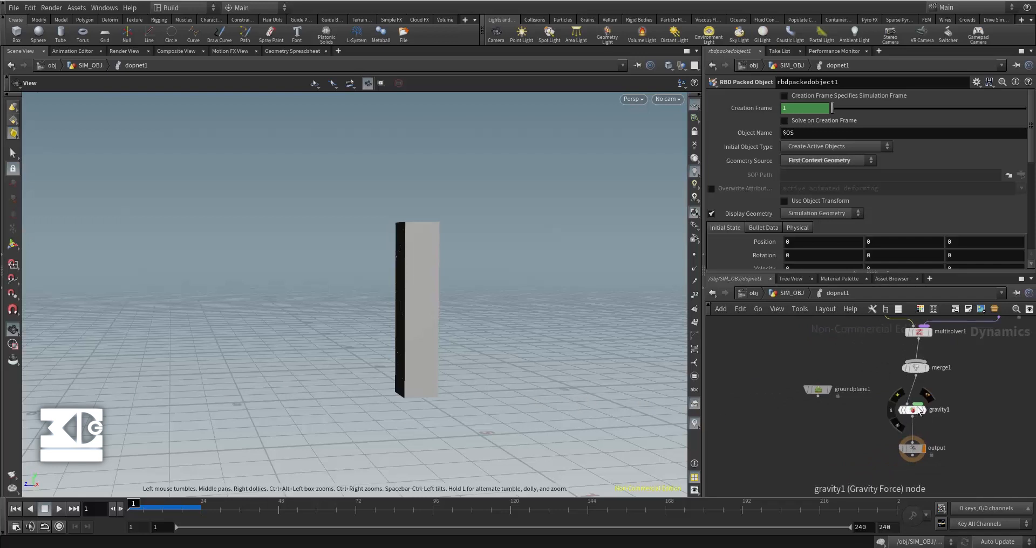
left_click_drag(915, 368, 1005, 424)
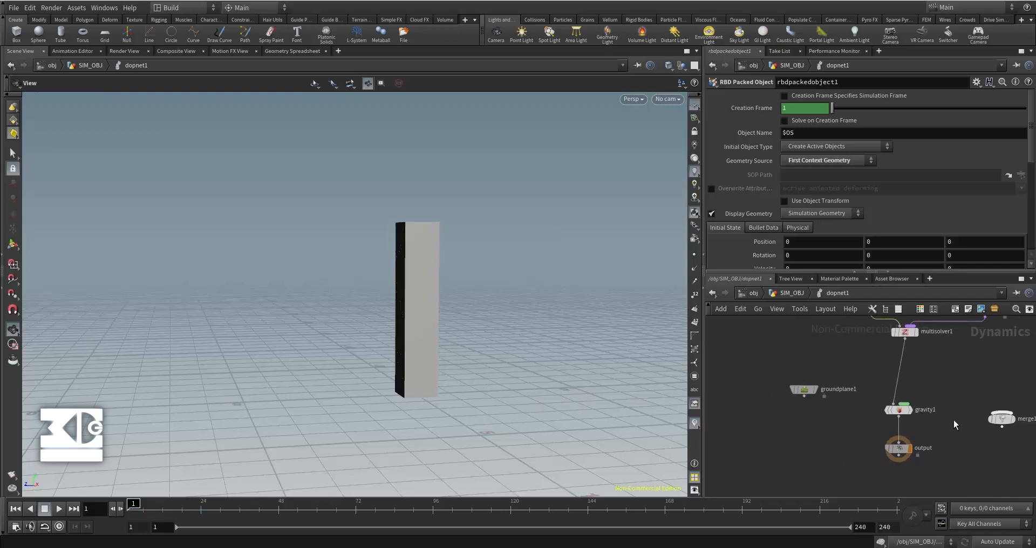
left_click_drag(900, 410, 899, 370)
left_click_drag(995, 423, 871, 412)
Step: Connect the ground plane to the Merge node and order its inputs with groundplane1 before gravity1
left_click_drag(803, 396, 868, 409)
left_click(875, 410)
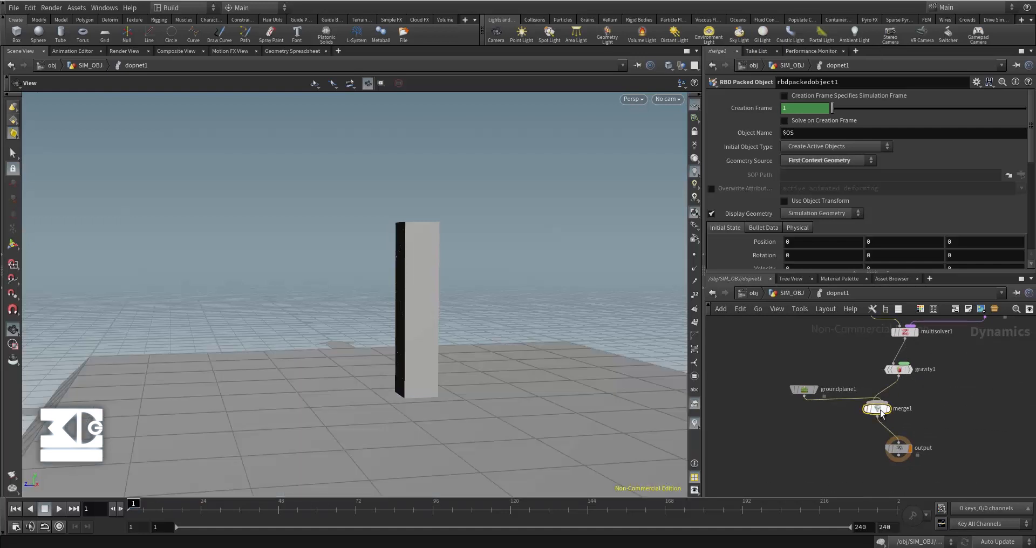
left_click_drag(737, 146, 734, 164)
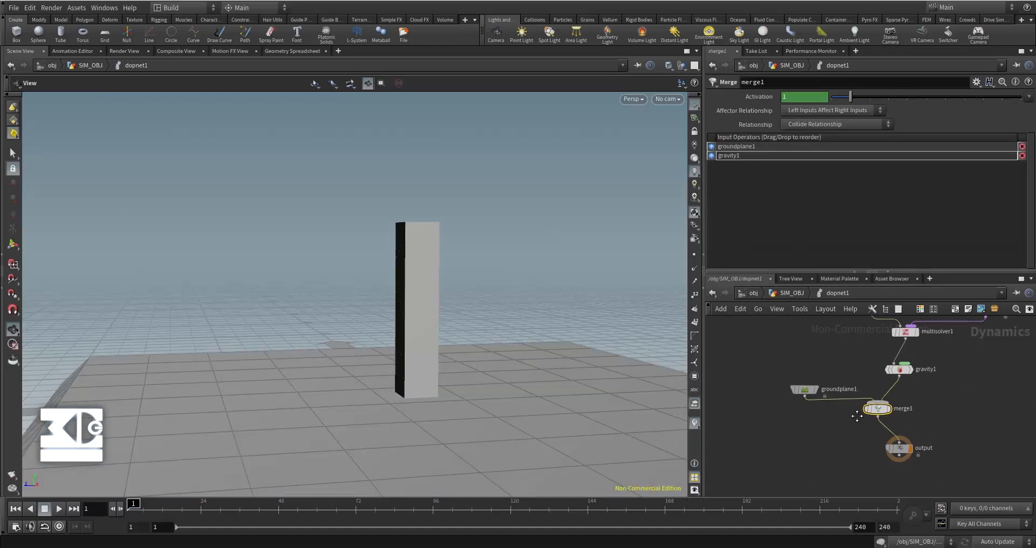
scroll(838, 435, "down", 2)
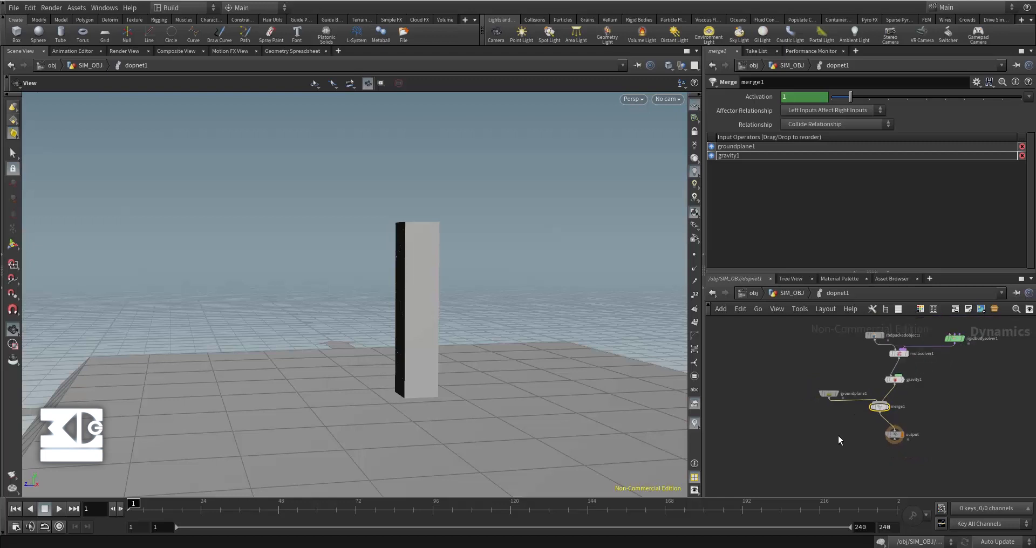
Step: Play the simulation to check how the fractured column collapses onto the ground plane, and stop it at frame 46
left_click(58, 509)
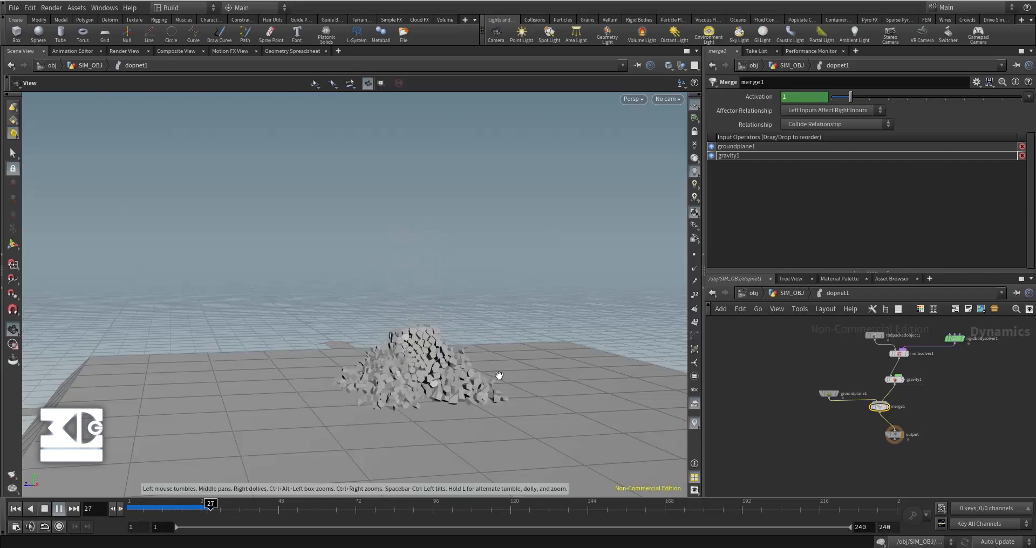
left_click(45, 509)
middle_click_drag(936, 388, 944, 426)
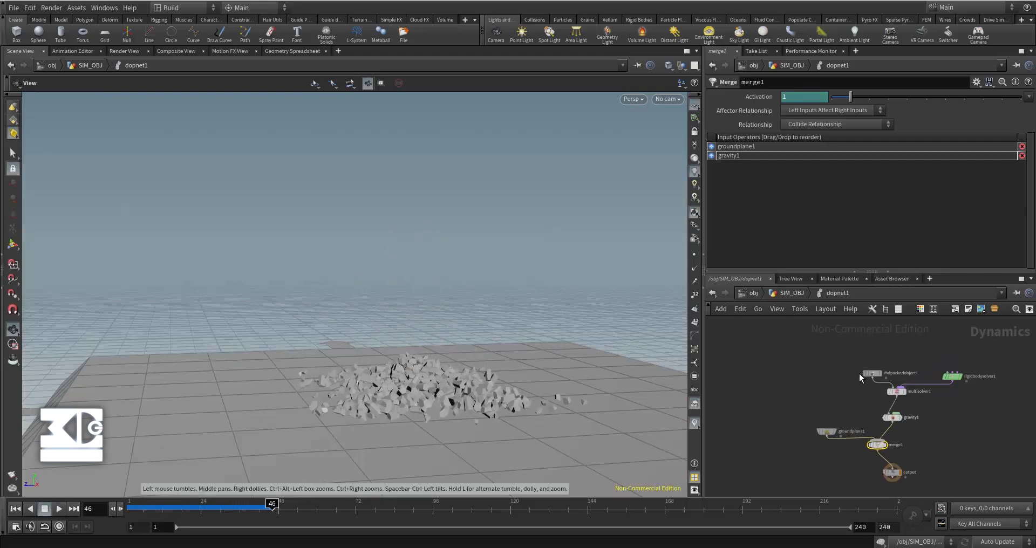
scroll(865, 389, "up", 2)
middle_click_drag(865, 390, 836, 379)
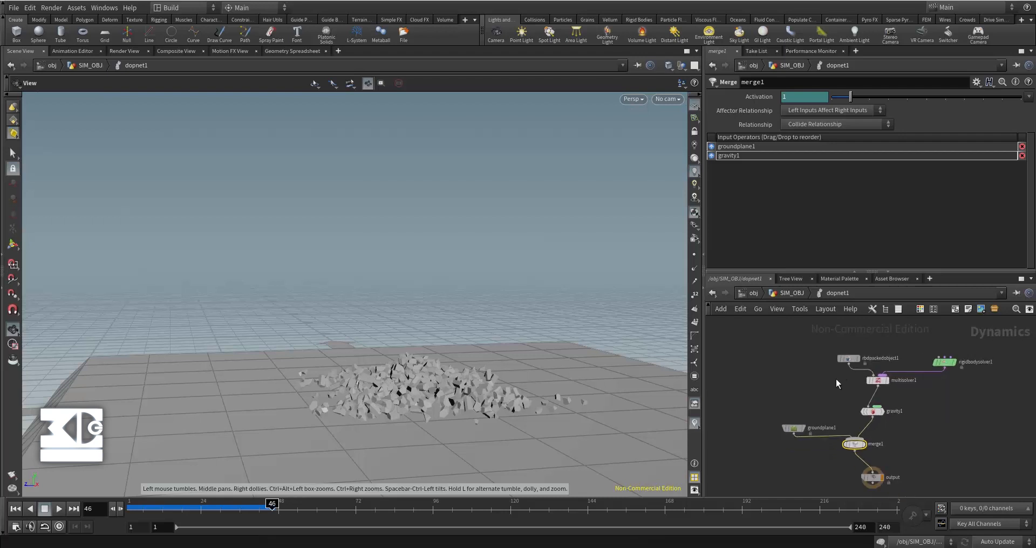
Step: Return to the SIM_OBJ geometry network and set the Scatter node's Force Total Count to 300
left_click(753, 296)
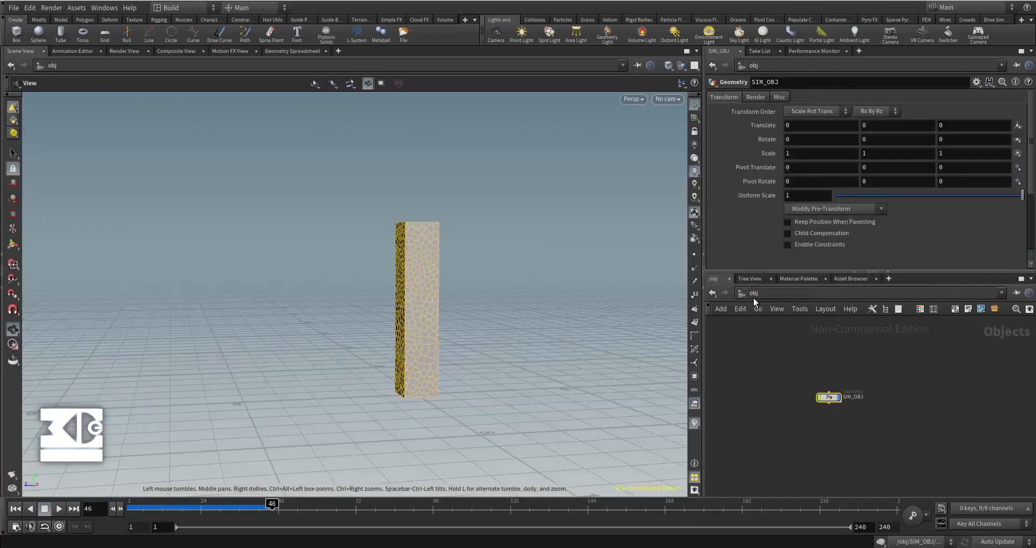
double_click(828, 397)
scroll(826, 403, "up", 2)
middle_click_drag(822, 414, 821, 418)
key("h")
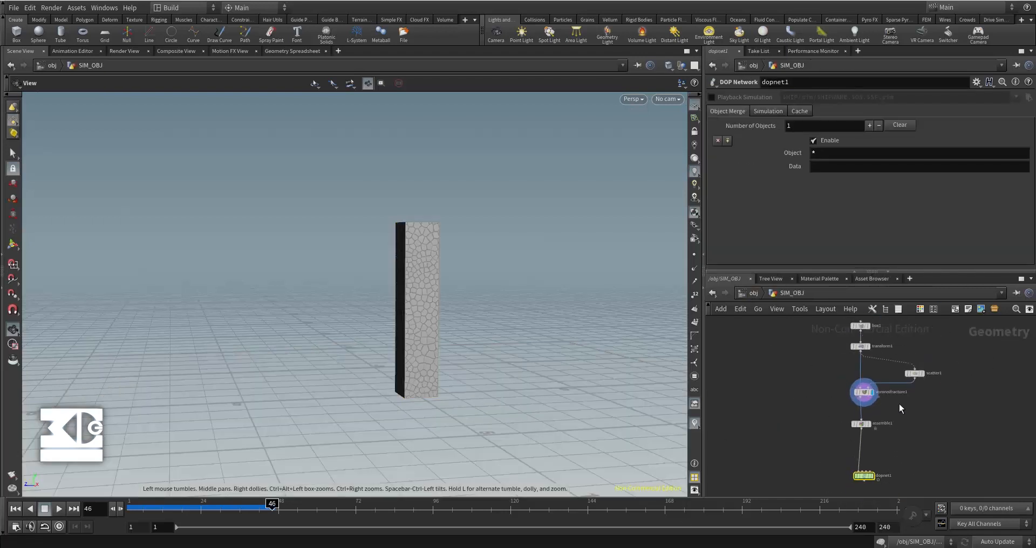
left_click(871, 394)
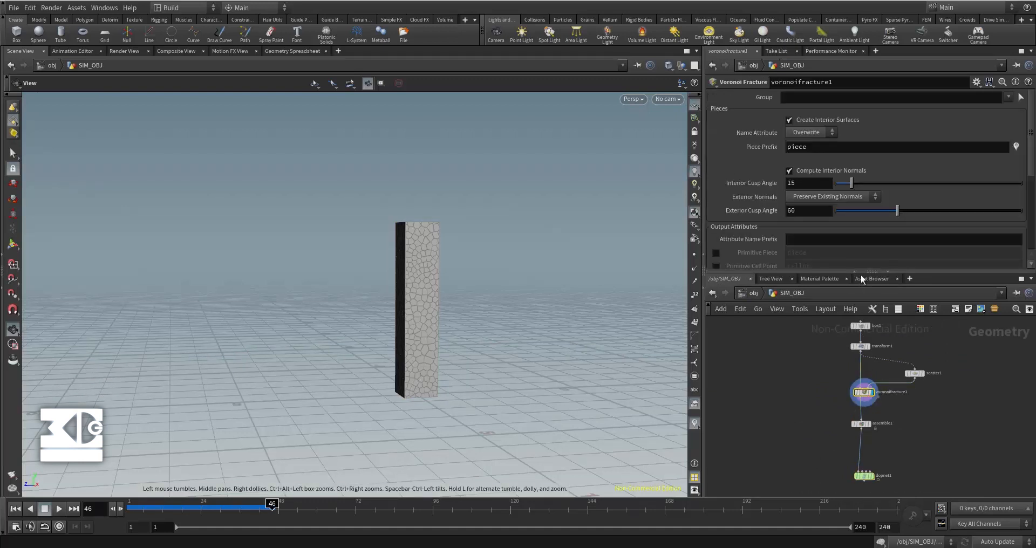
left_click(914, 372)
left_click_drag(801, 203, 716, 208)
type("300")
key("Return")
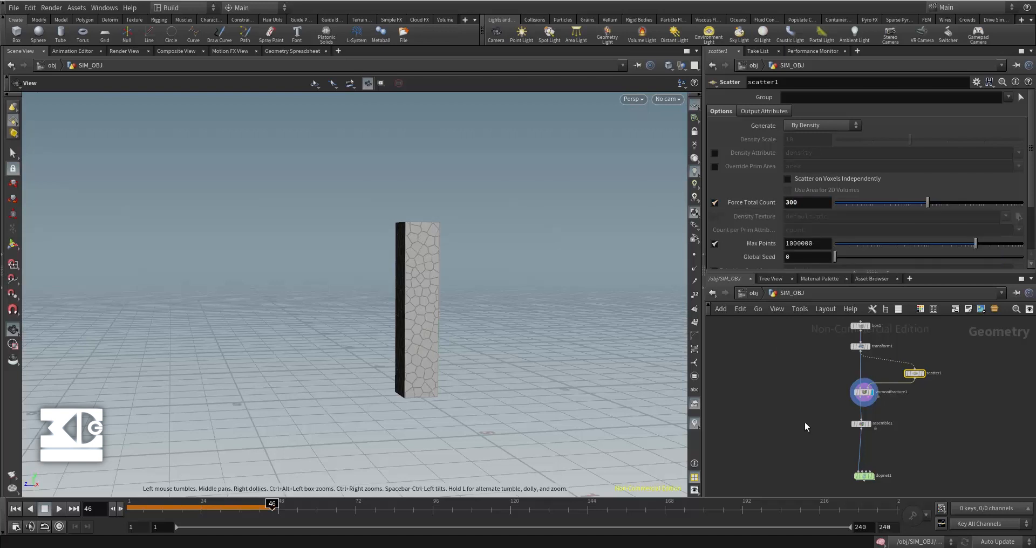
middle_click_drag(804, 423, 796, 396)
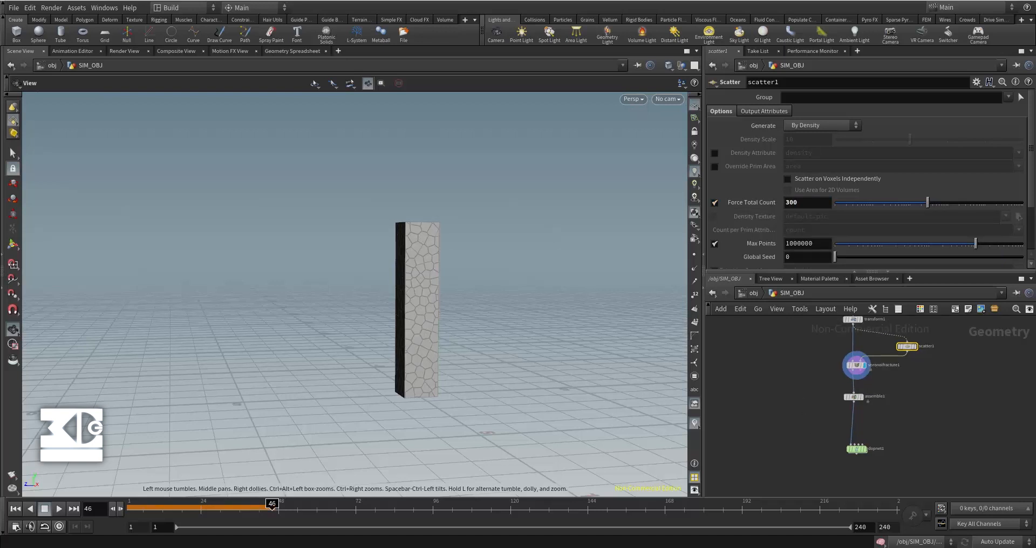
middle_click_drag(946, 403, 938, 440)
scroll(933, 436, "up", 3)
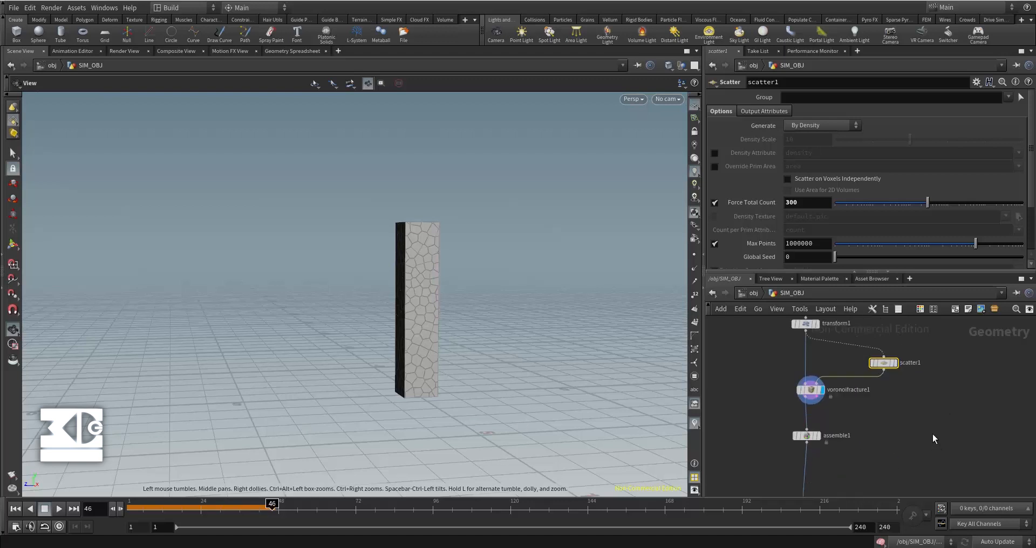
key("Tab")
type("conn")
key("Return")
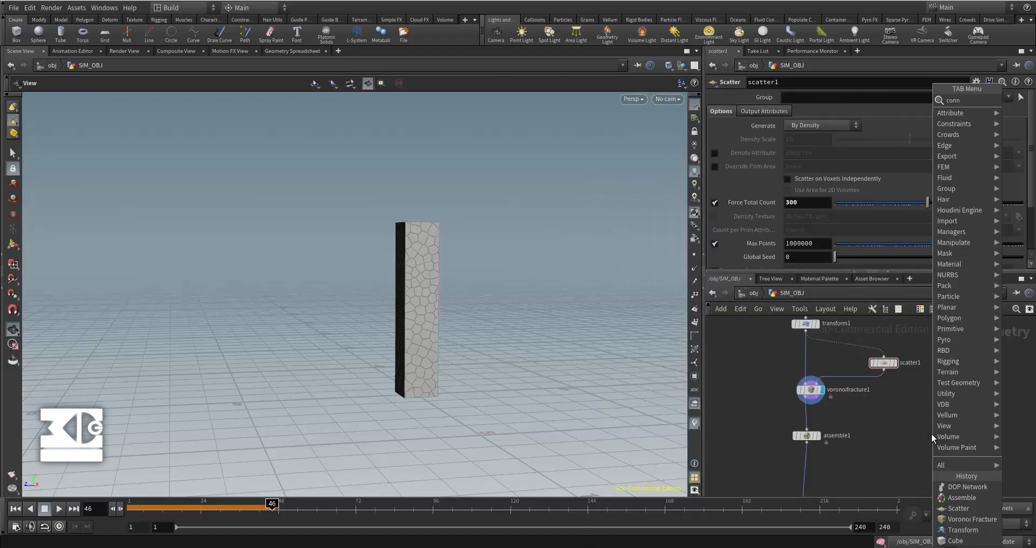
left_click(931, 435)
left_click_drag(908, 414, 954, 453)
key("Delete")
Step: Add a Connect Adjacent Pieces node beside the Assemble node and feed it from the Assemble output
key("Tab")
type("conne")
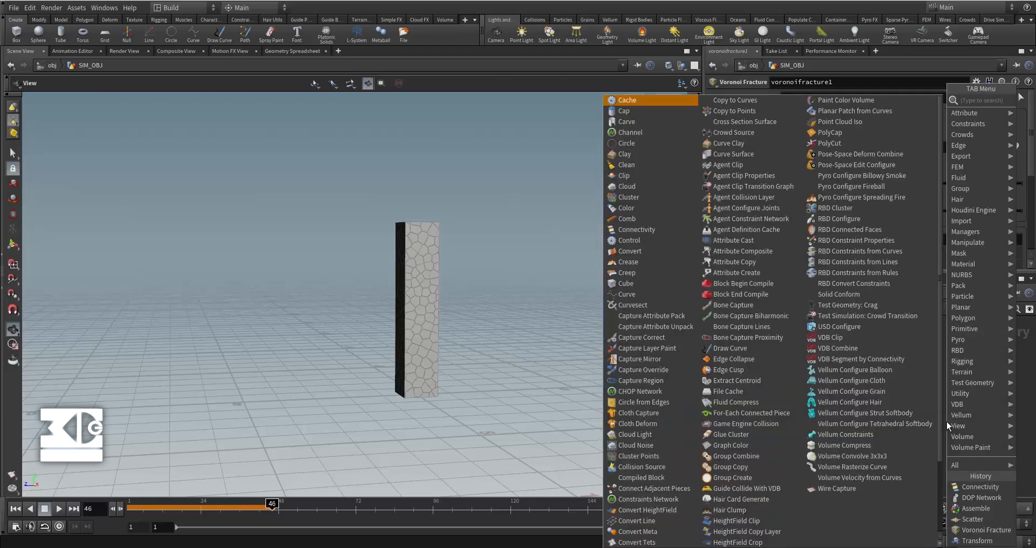
key("Return")
left_click(946, 421)
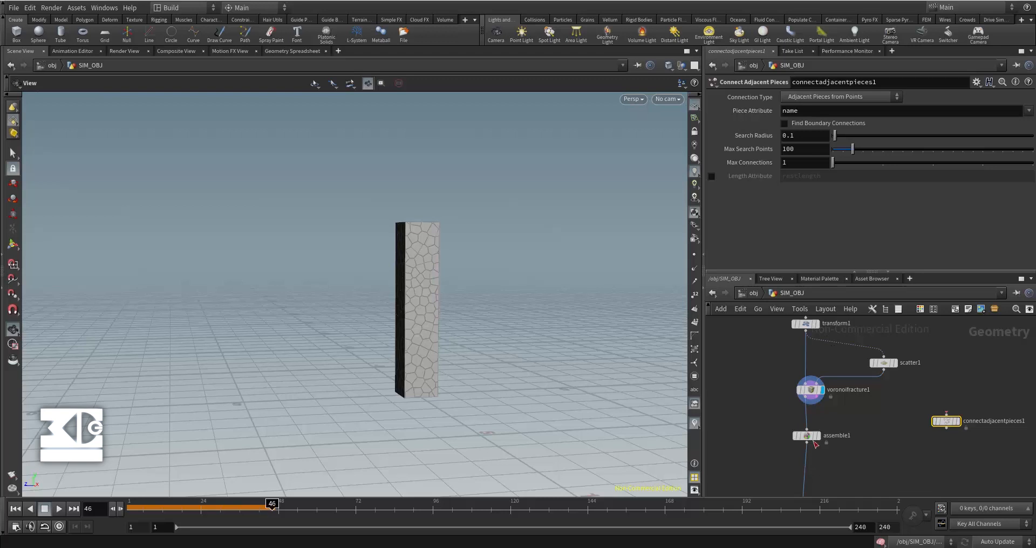
left_click_drag(808, 444, 921, 460)
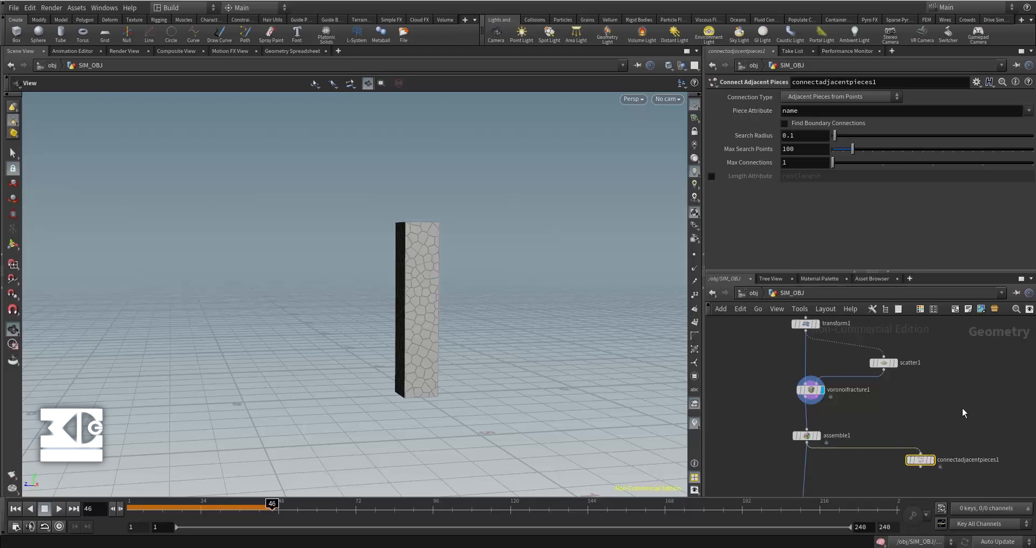
Step: Display the Connect Adjacent Pieces node and set its Search Radius to 1.37 and Max Connections to 3
middle_click_drag(943, 481, 926, 412)
scroll(926, 411, "down", 2)
scroll(927, 413, "up", 2)
left_click(912, 388)
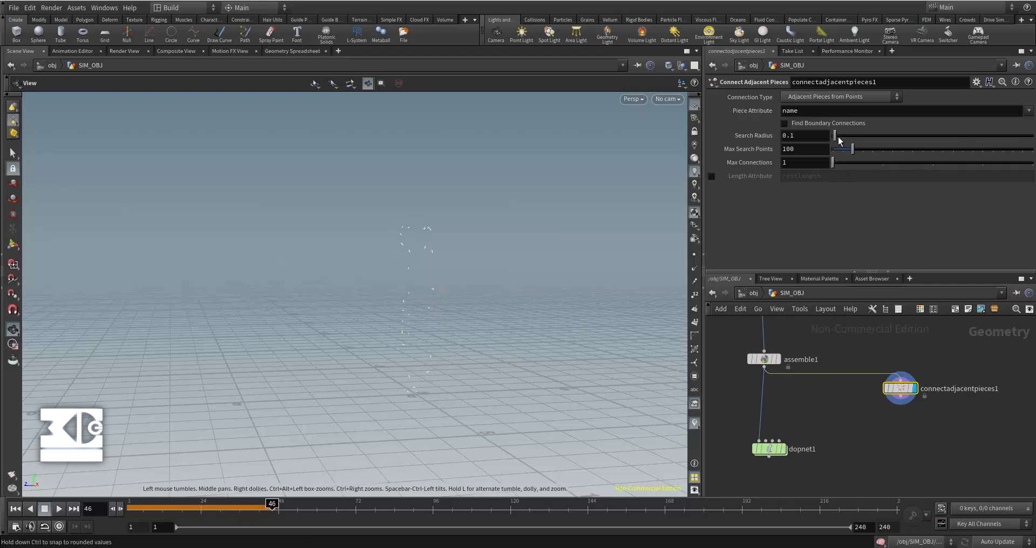
left_click_drag(835, 136, 861, 137)
left_click(932, 163)
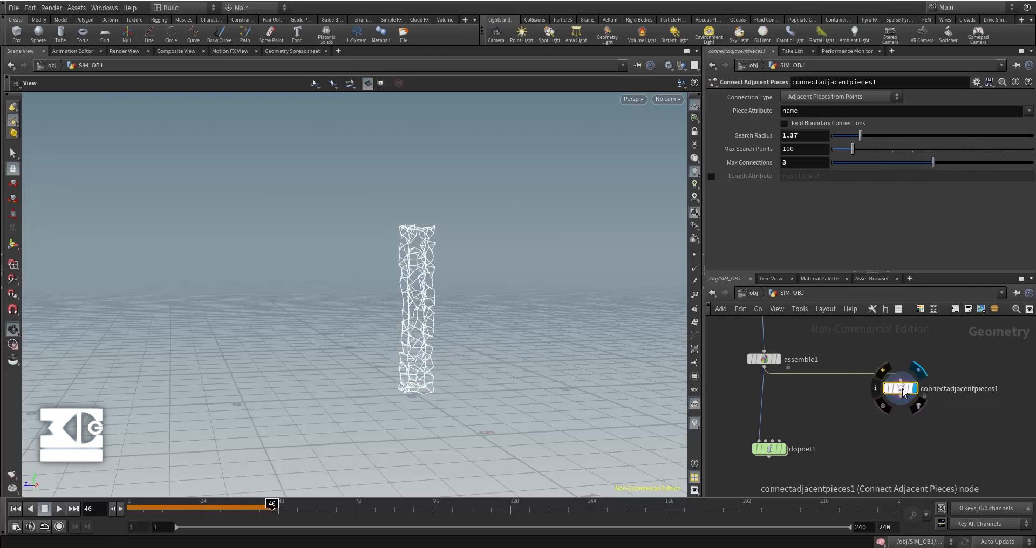
left_click(904, 421)
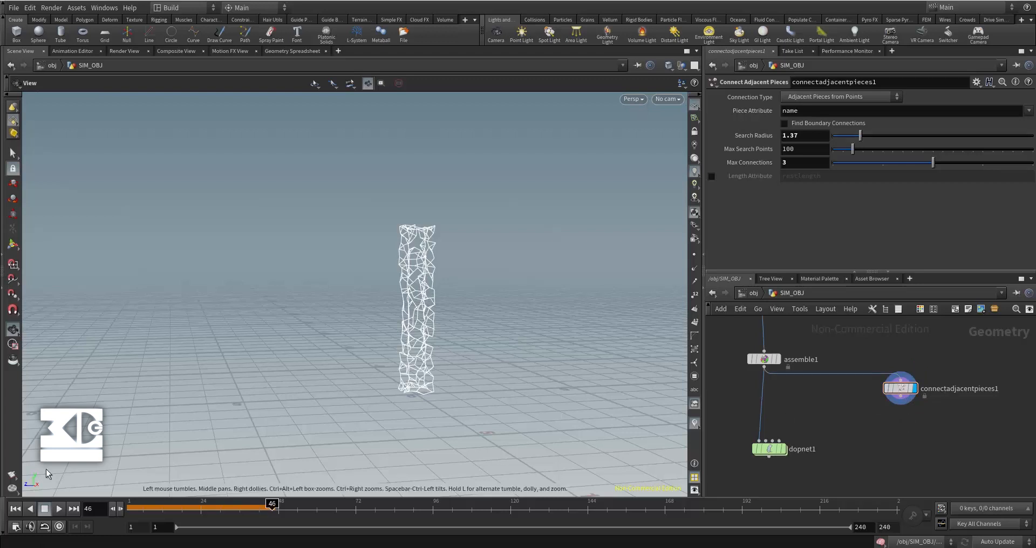
Step: Add an Attribute Wrangle below the Connect Adjacent Pieces node and connect that node's output to it
key("Tab")
type("attriv")
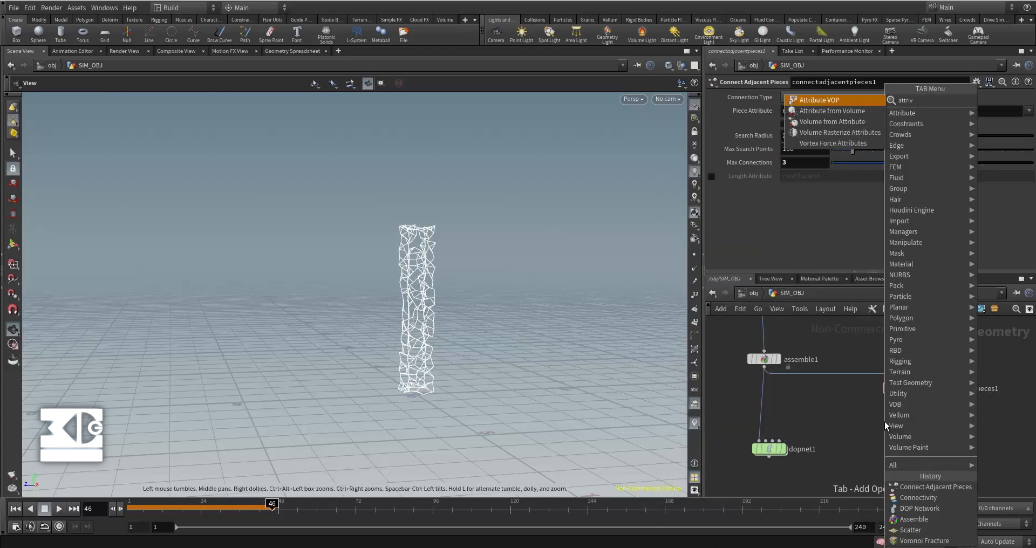
key("BackSpace")
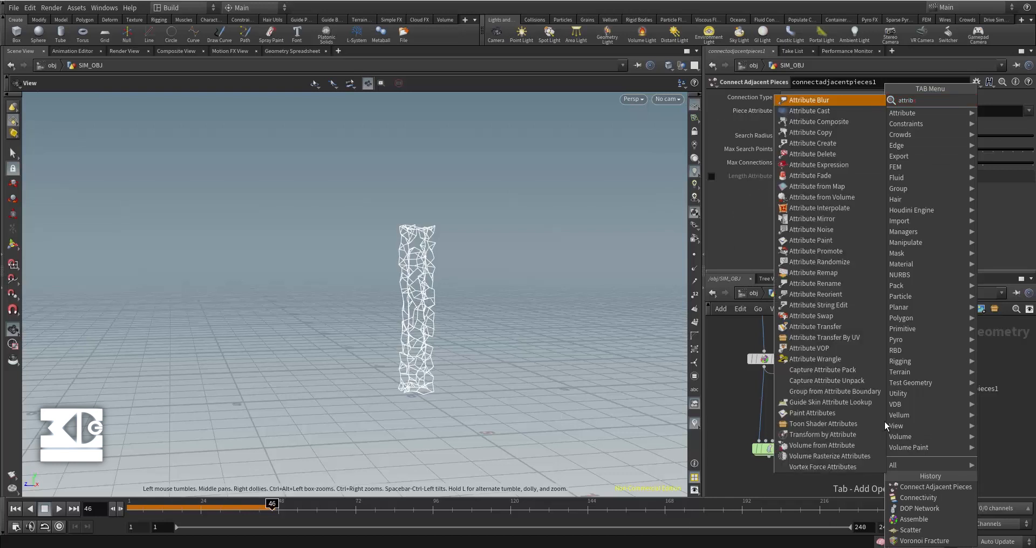
type("bw")
key("Return")
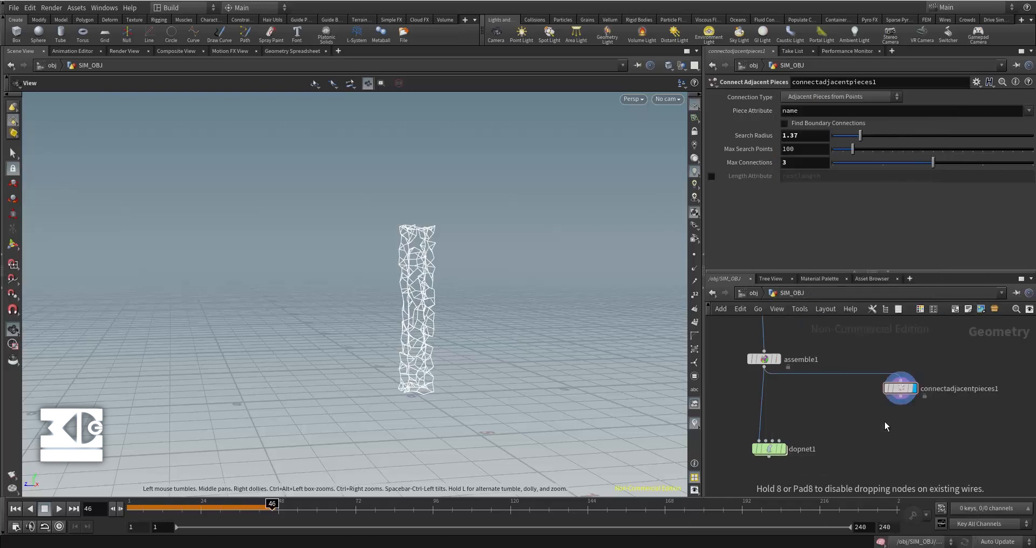
left_click(885, 422)
left_click_drag(885, 422, 905, 438)
left_click_drag(900, 402, 897, 431)
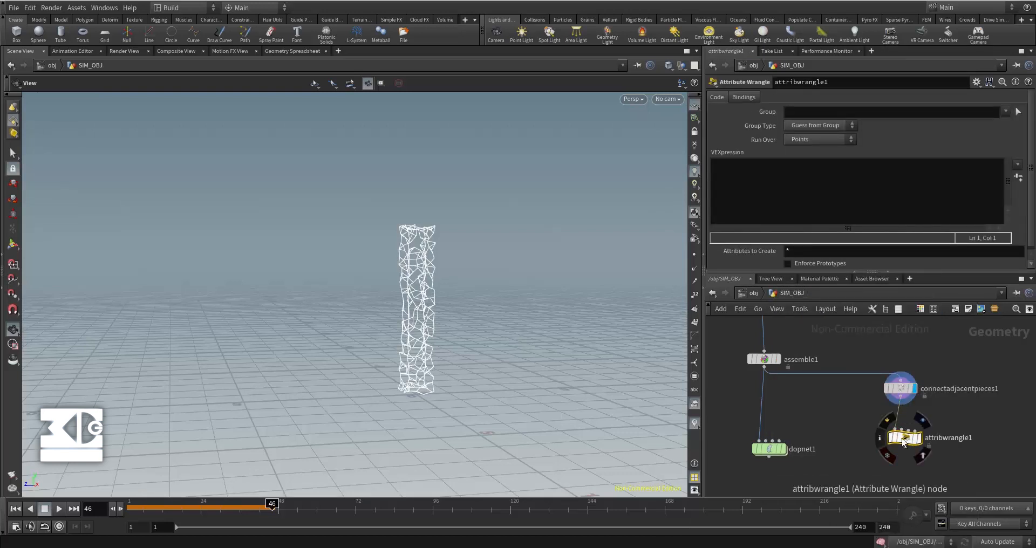
Step: Write the wrangle's VEX code: s@constraint_name = "glue"; and, on a second line, s@constraint_type = "all";
left_click(723, 173)
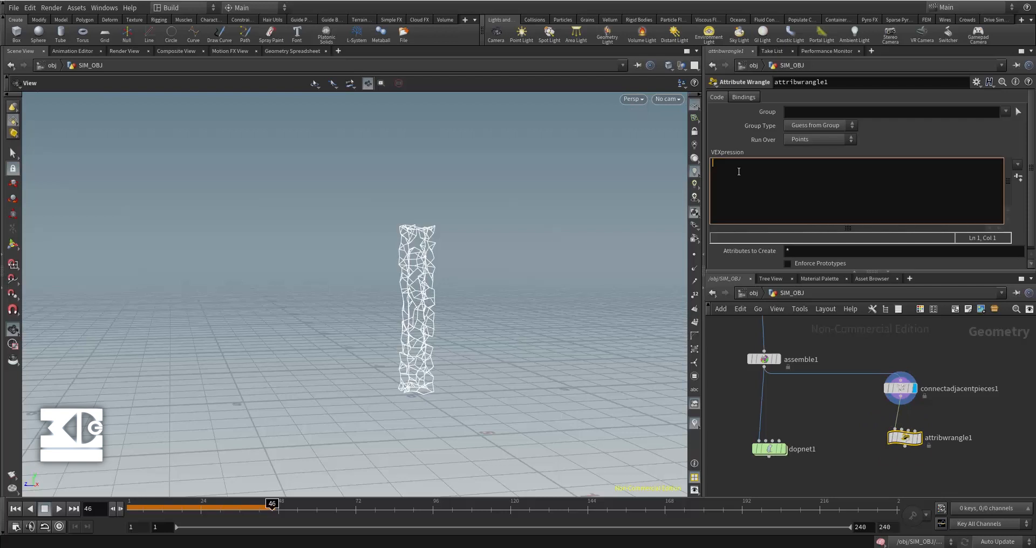
type("s@constraint_name = \"glue\";")
left_click_drag(762, 164, 685, 164)
key("ctrl+c")
left_click(716, 187)
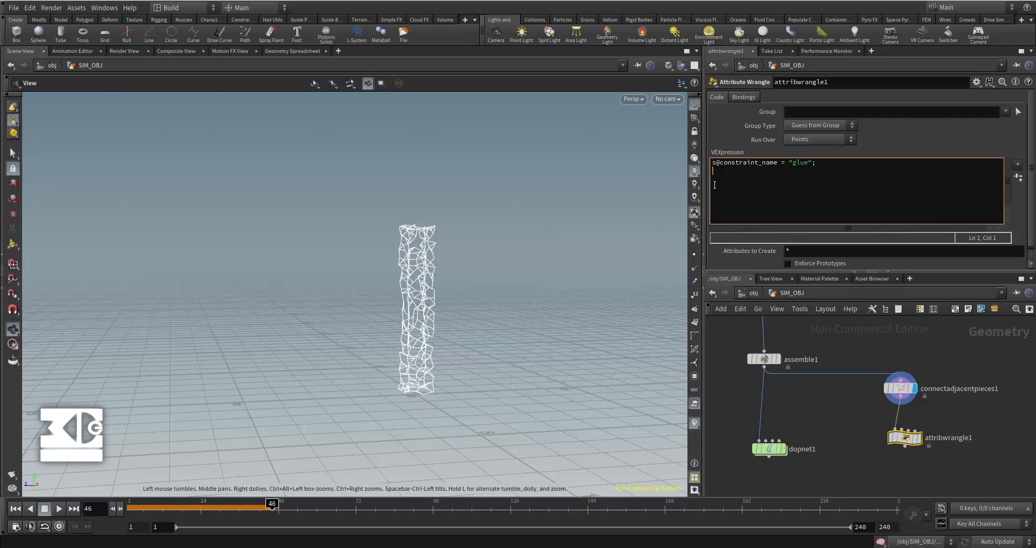
key("ctrl+v")
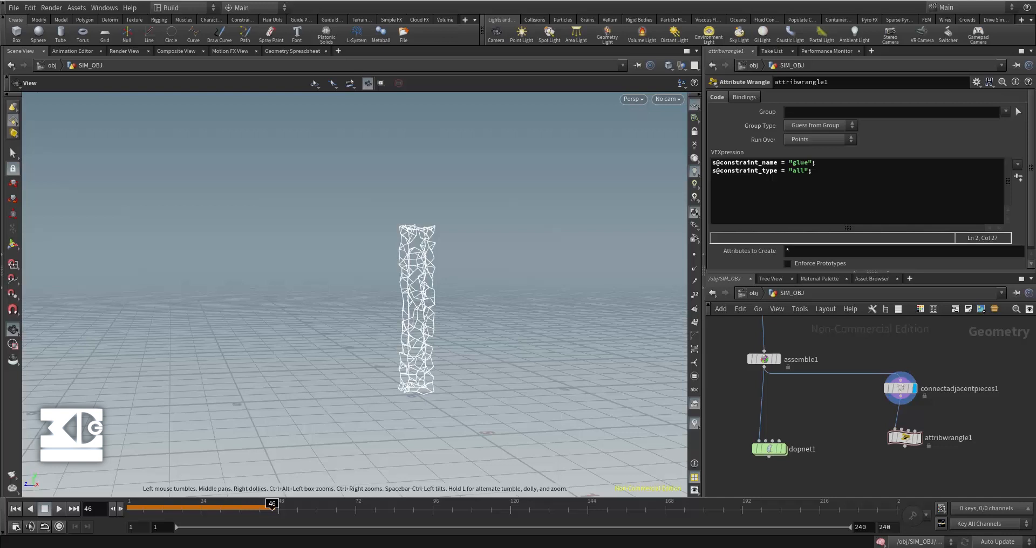
Step: Move the DOP Network node lower and connect the Attribute Wrangle's output to its second input
left_click_drag(775, 451, 761, 477)
middle_click_drag(841, 459, 869, 366)
left_click_drag(783, 381, 792, 421)
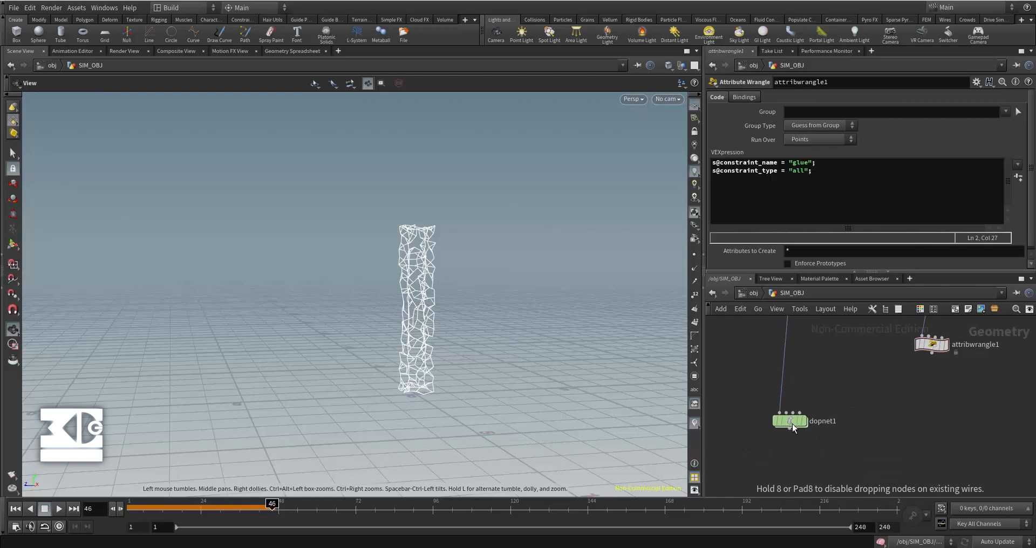
middle_click_drag(807, 381, 814, 425)
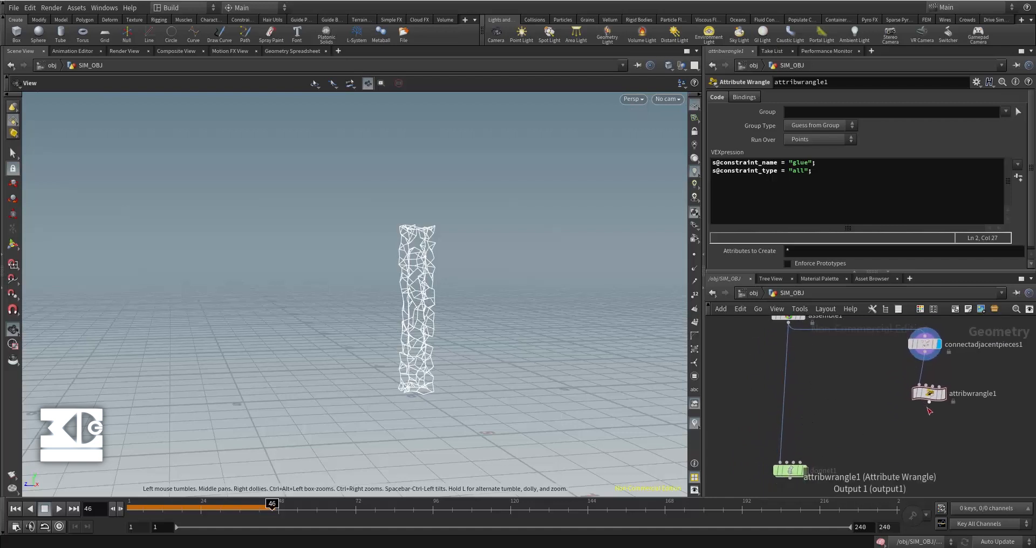
left_click_drag(928, 406, 791, 468)
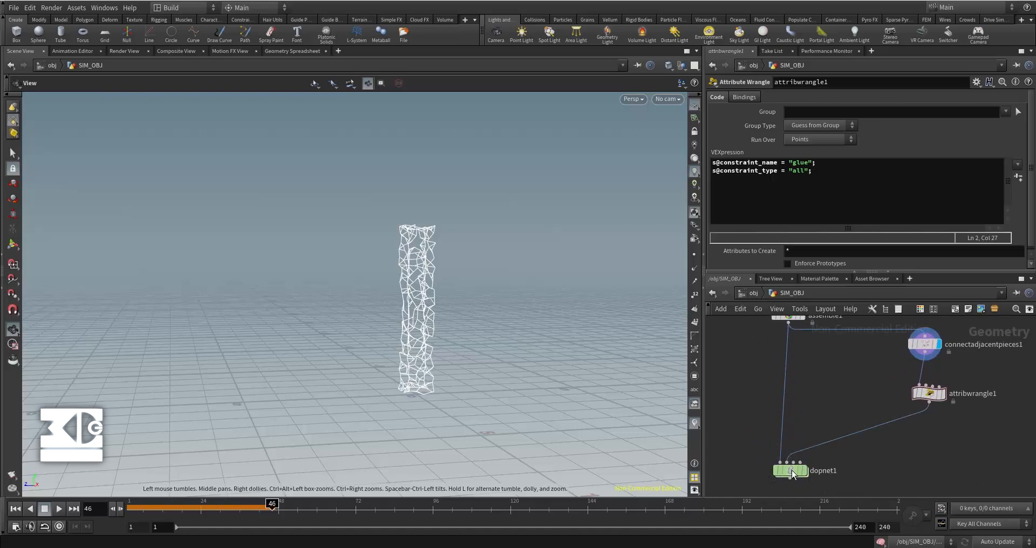
Step: Enter dopnet1 and add a Glue Constraint Relationship node above the Multiple Solver
left_click(791, 470)
double_click(791, 470)
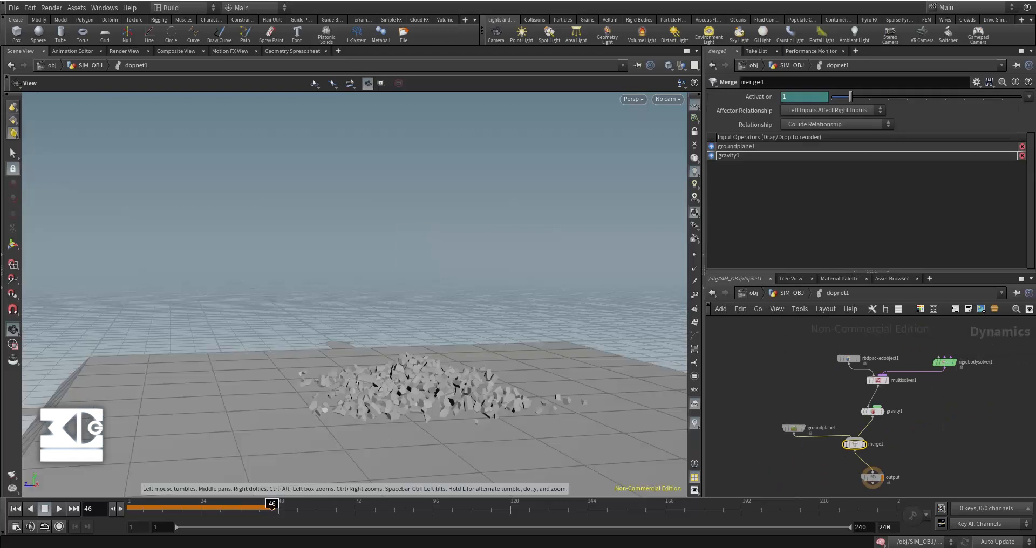
scroll(831, 381, "up", 3)
middle_click_drag(824, 379, 745, 405)
left_click_drag(781, 375, 735, 364)
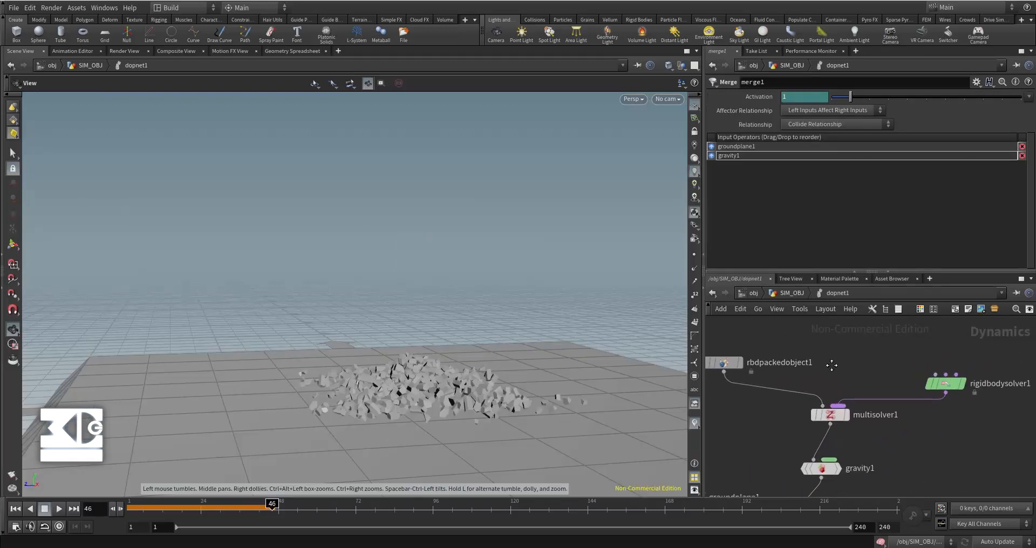
key("Tab")
type("glu")
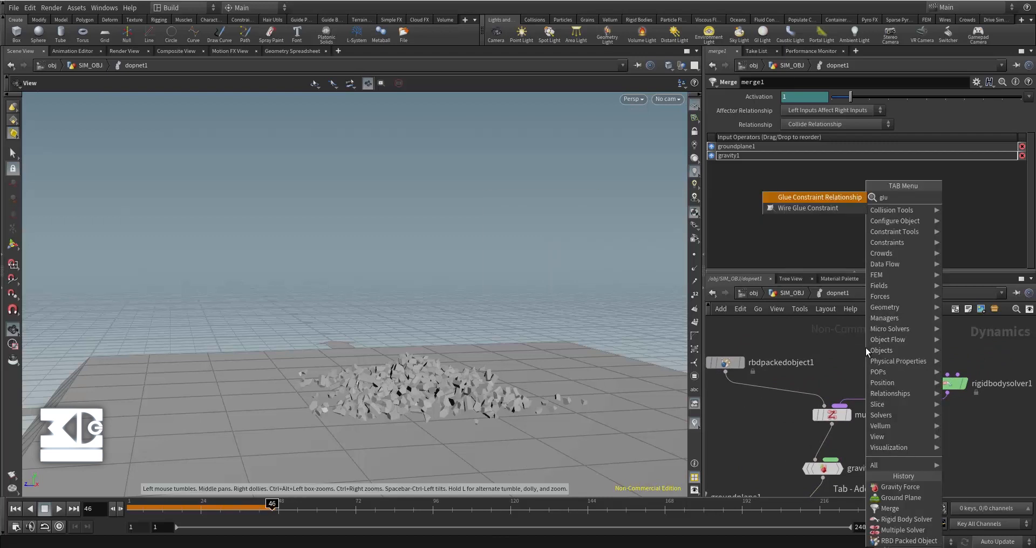
key("Return")
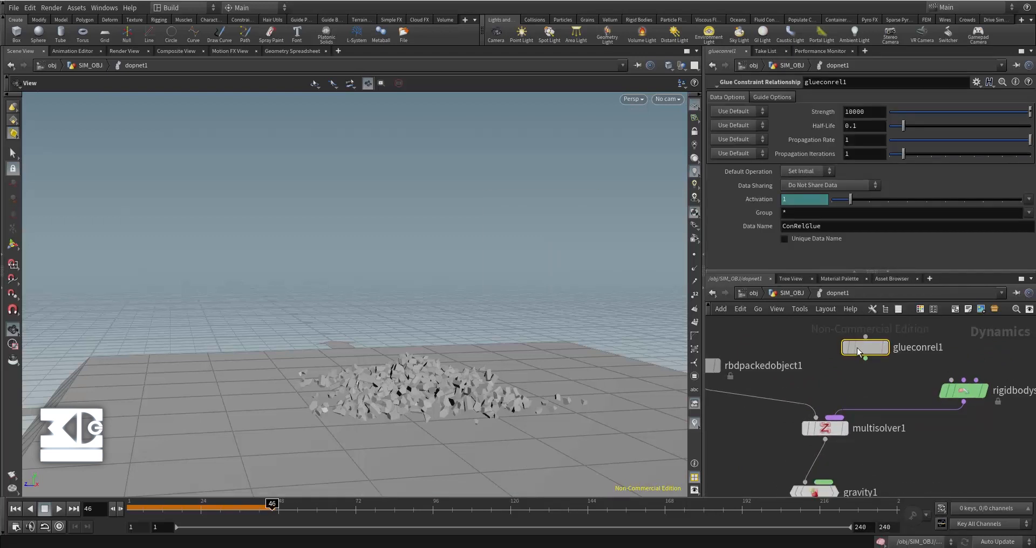
left_click(830, 350)
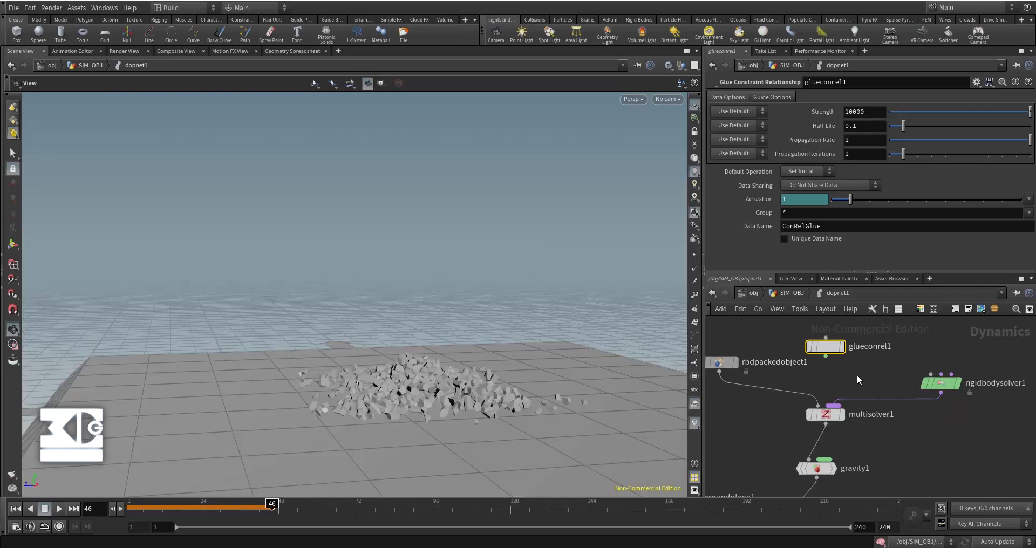
Step: Insert a Constraint Network node between the RBD Packed Object and Multiple Solver, and connect the Glue Constraint Relationship to its second input
key("Tab")
type("constr")
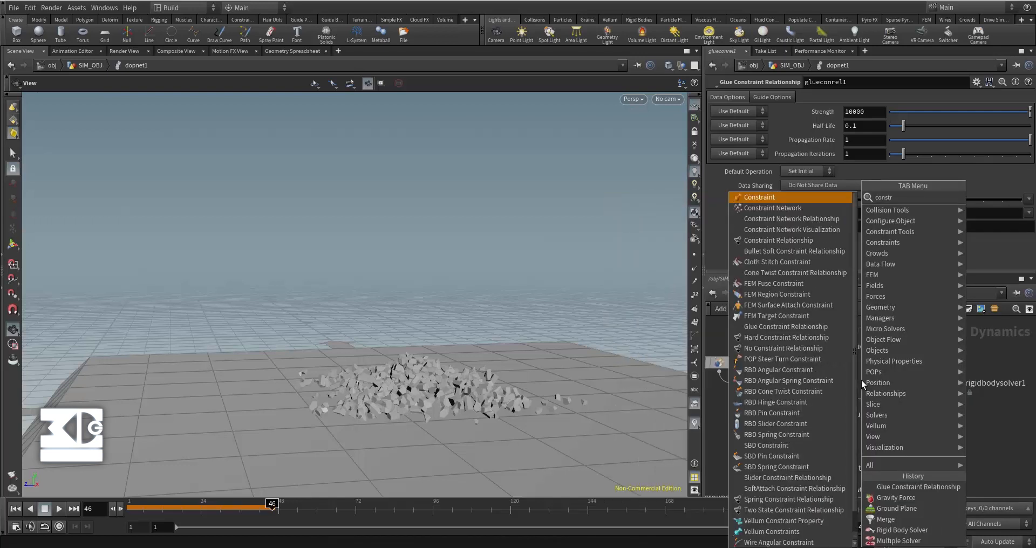
key("Return")
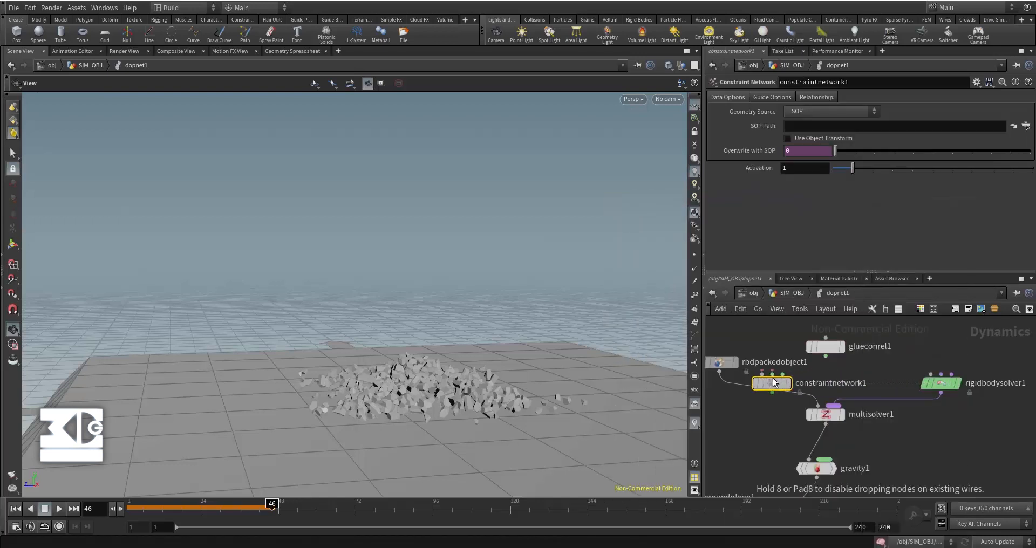
left_click(778, 385)
middle_click_drag(826, 382, 853, 363)
scroll(853, 363, "down", 2)
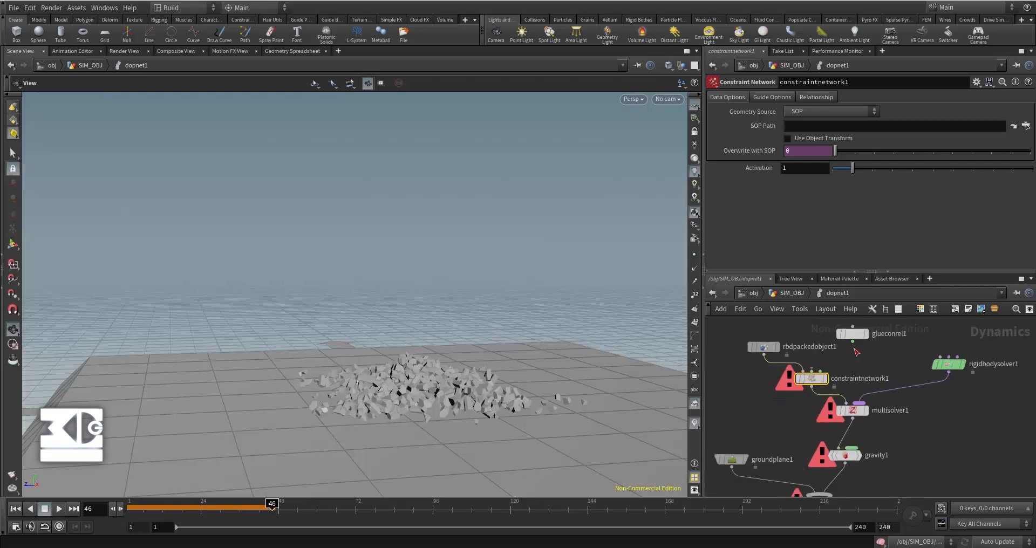
left_click_drag(852, 342, 812, 367)
middle_click_drag(801, 425, 799, 450)
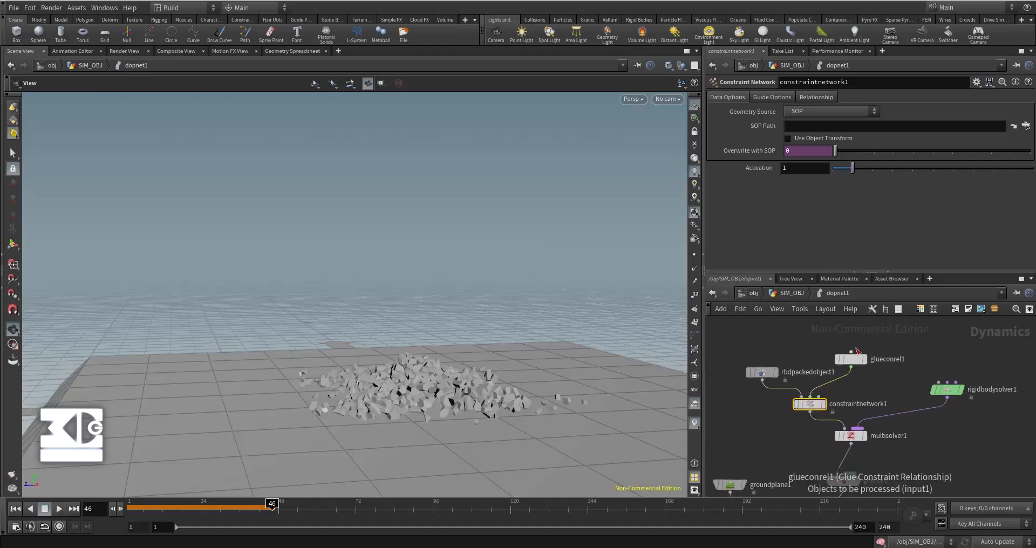
Step: Play the simulation from the first frame with the constraint network connected, stop it and rewind
left_click(15, 509)
left_click(59, 509)
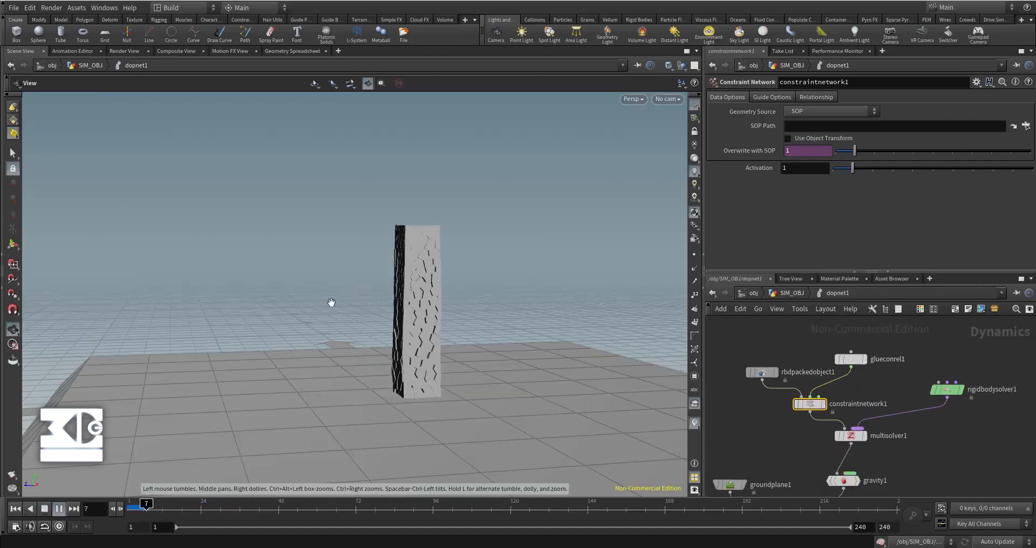
left_click(44, 509)
left_click(15, 509)
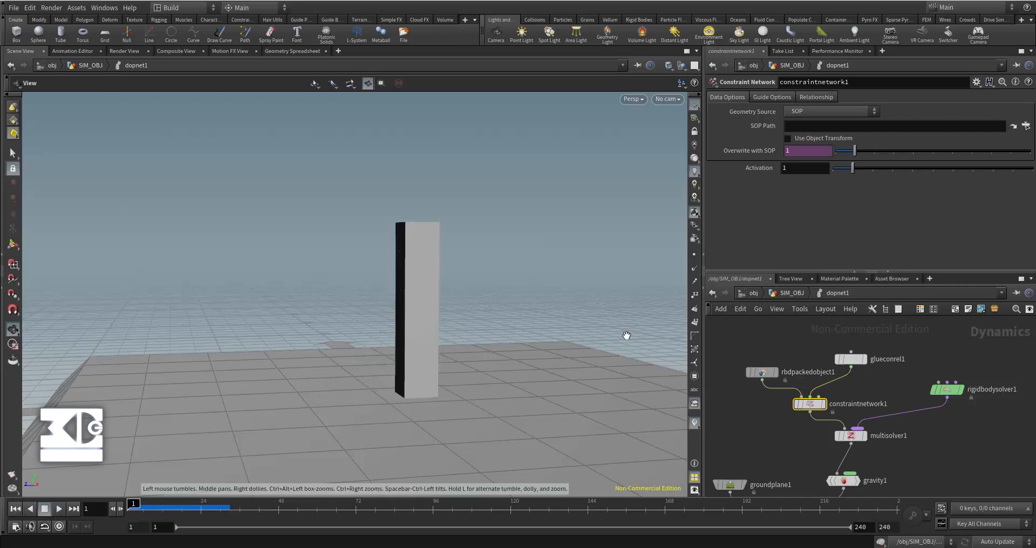
Step: Set the Glue Constraint Relationship's data name to glue
left_click(852, 360)
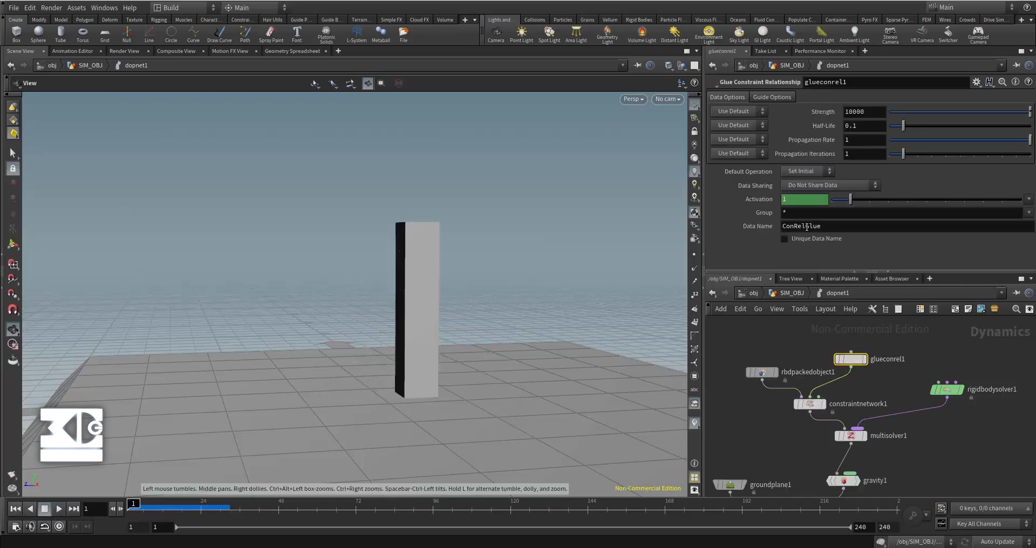
double_click(806, 227)
type("glue")
key("Return")
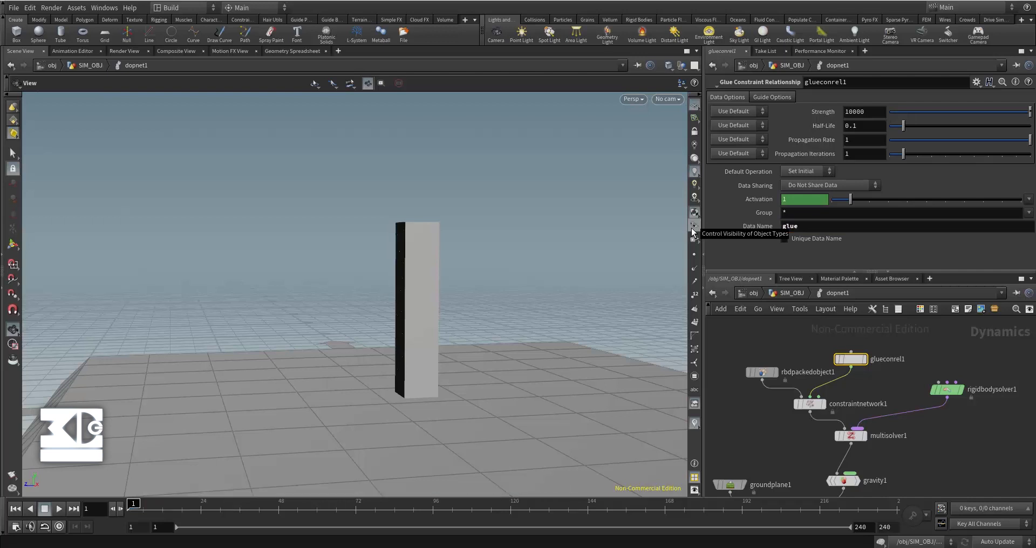
Step: Play the simulation with the renamed glue data and rewind to the first frame
left_click(59, 508)
scroll(869, 413, "down", 3)
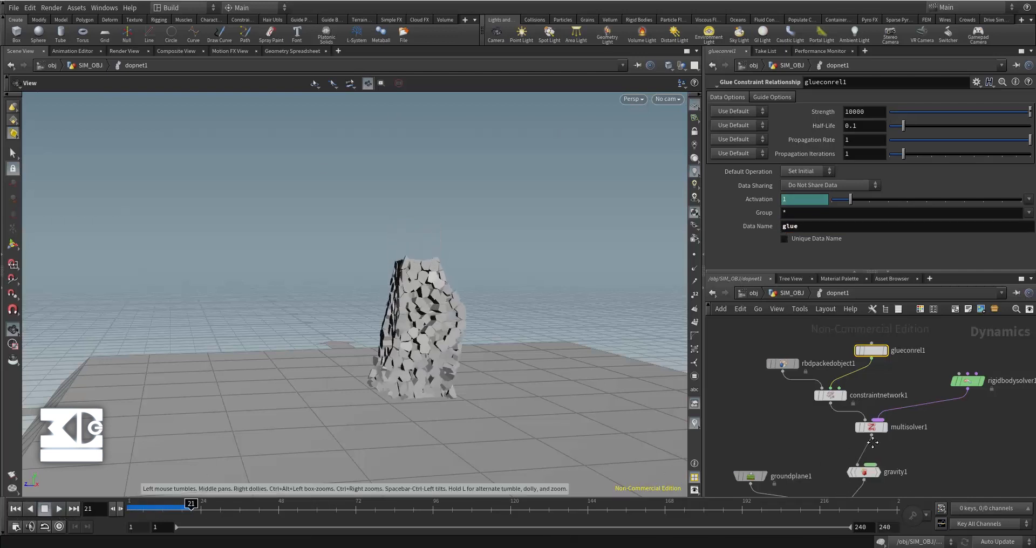
middle_click_drag(869, 412, 872, 403)
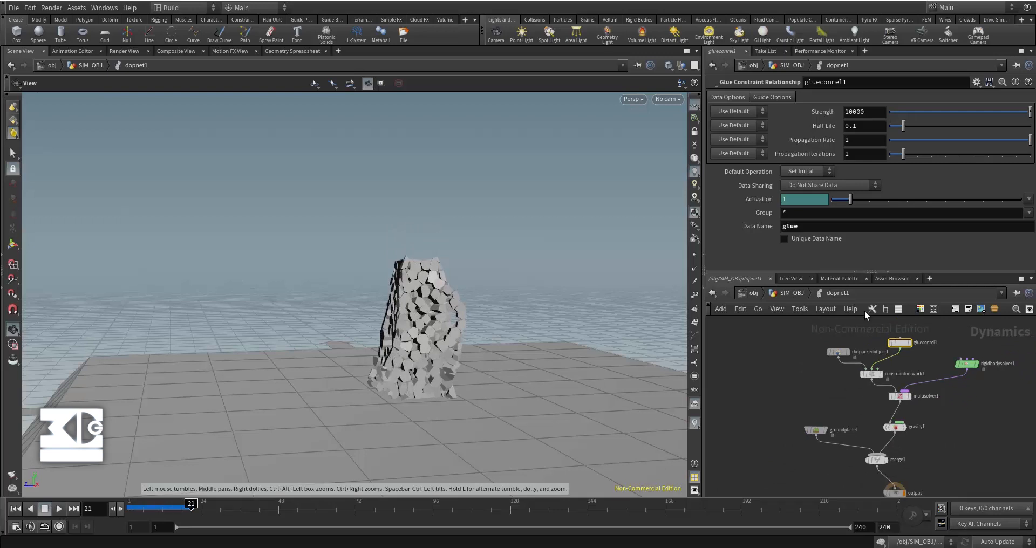
left_click(865, 112)
left_click(15, 509)
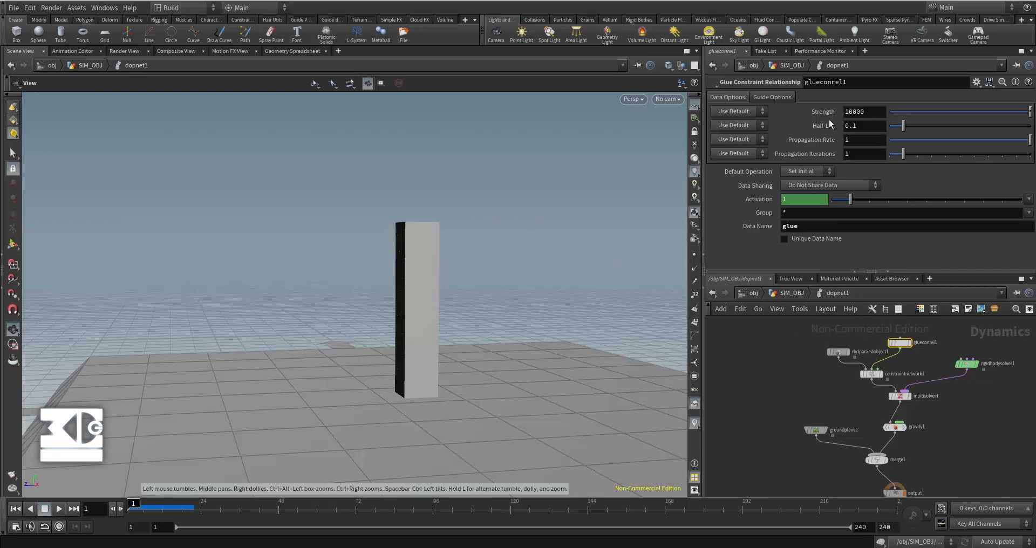
Step: Try a glue strength of 1000000 in a simulation run, and restore the strength to 10000
left_click(869, 112)
type("00")
key("Return")
left_click(59, 509)
left_click(15, 509)
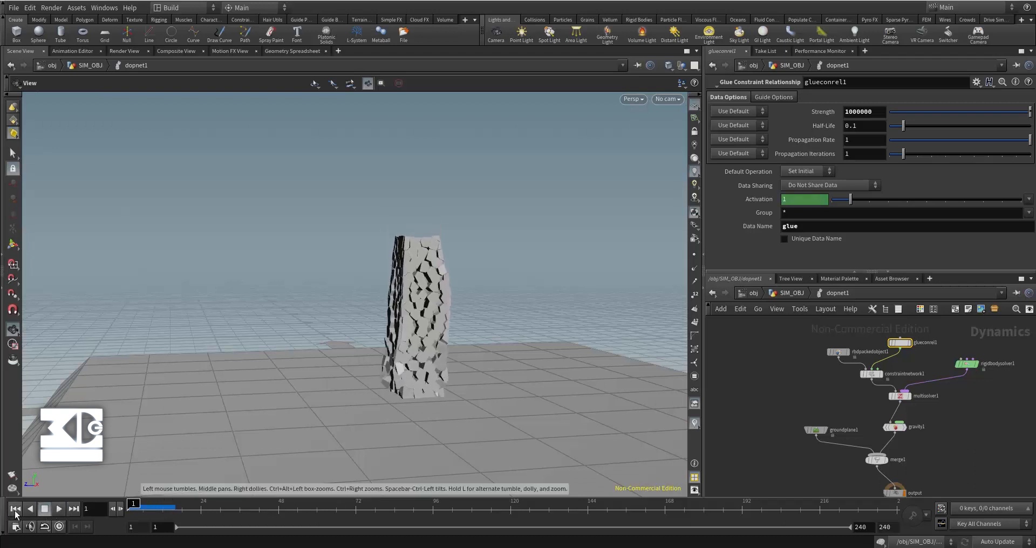
left_click(878, 111)
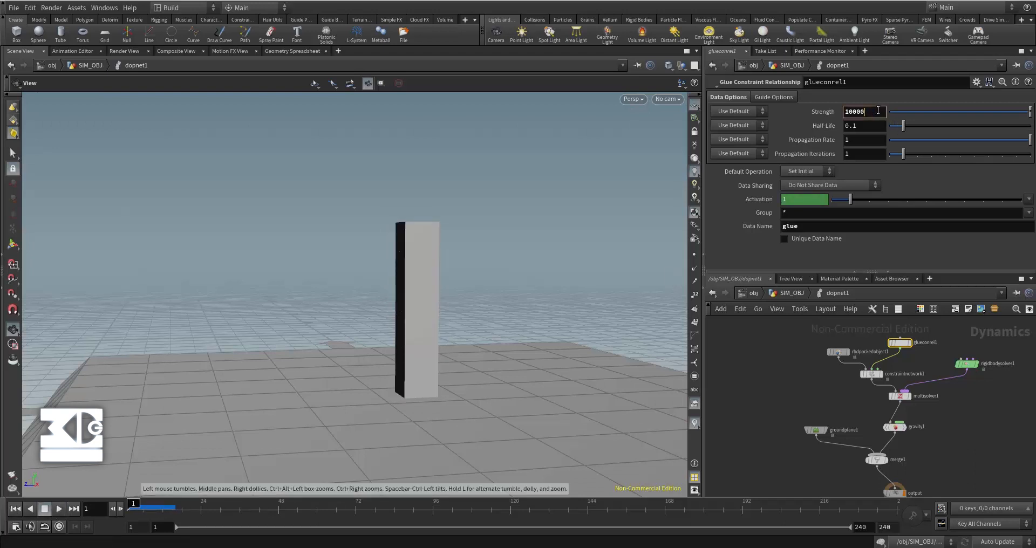
key("Return")
Step: Set the Constraint Network's geometry source to Second Context Geometry and play the simulation
scroll(916, 357, "up", 2)
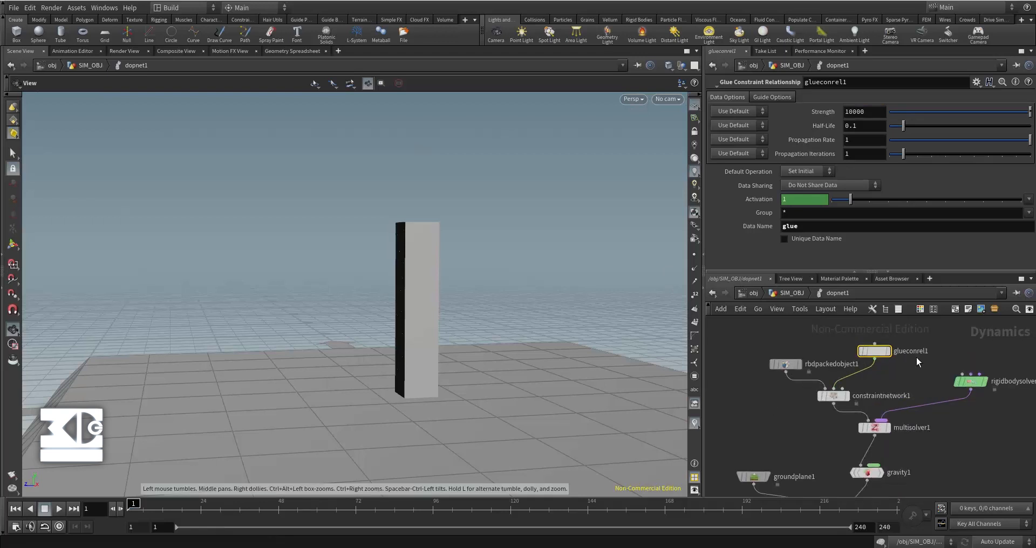
left_click(776, 293)
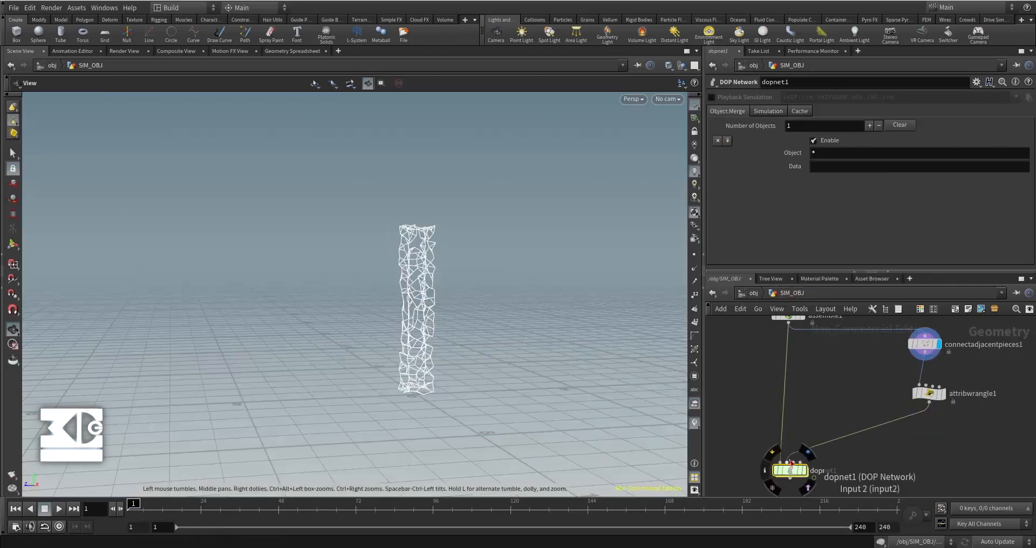
double_click(789, 469)
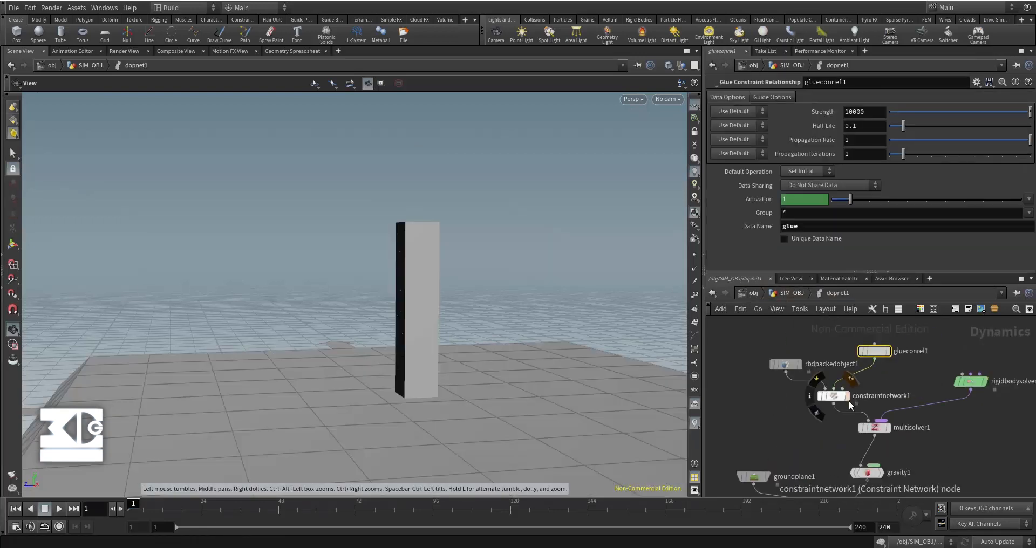
left_click(833, 396)
left_click(828, 115)
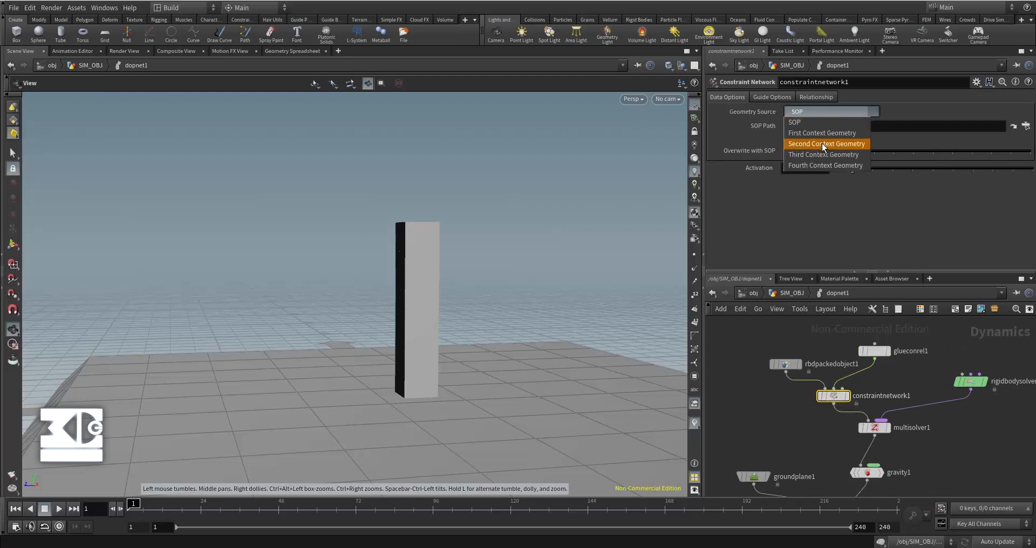
left_click(821, 140)
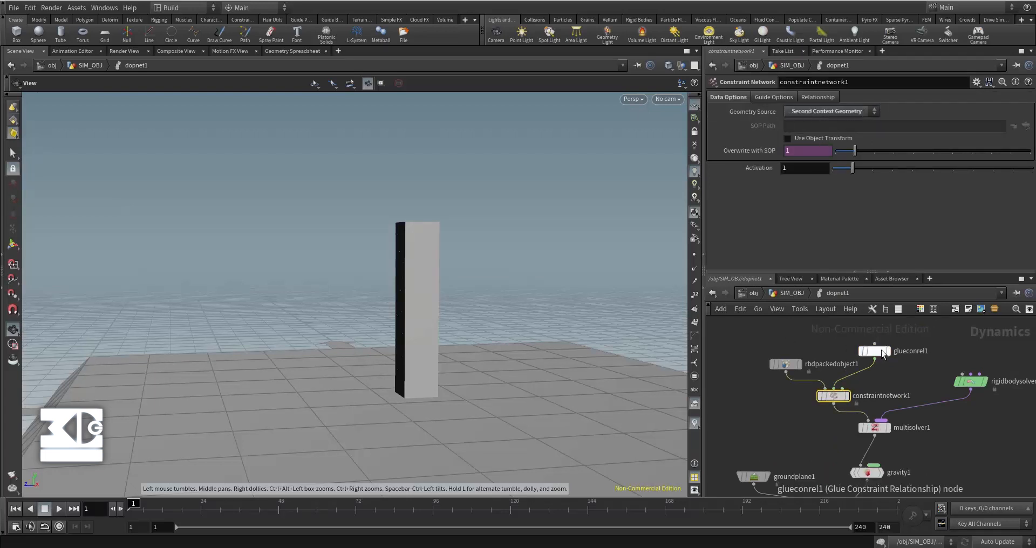
left_click(60, 509)
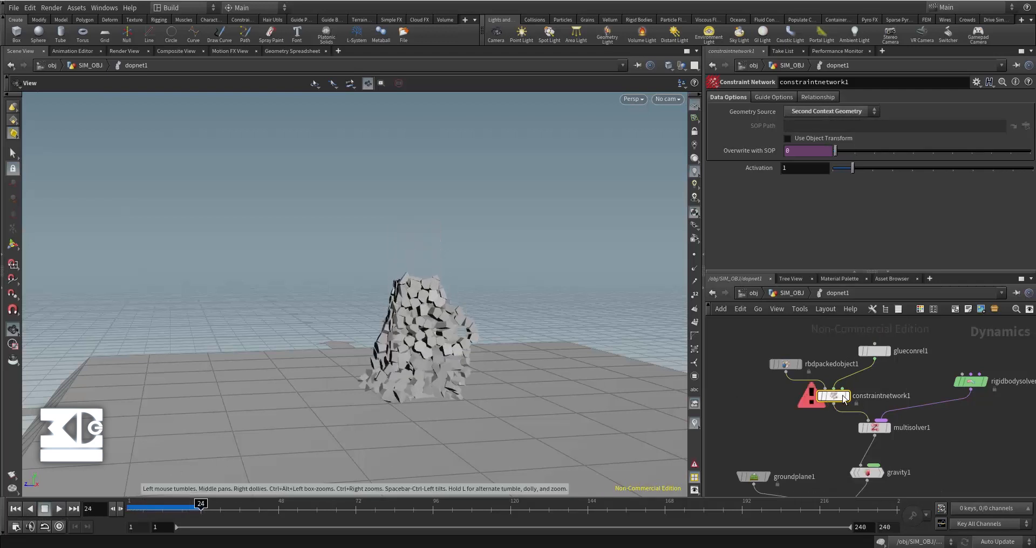
Step: Return to SIM_OBJ and change the Run Over element type of the Attribute Wrangle that writes the constraint attributes
left_click_drag(841, 399, 838, 416)
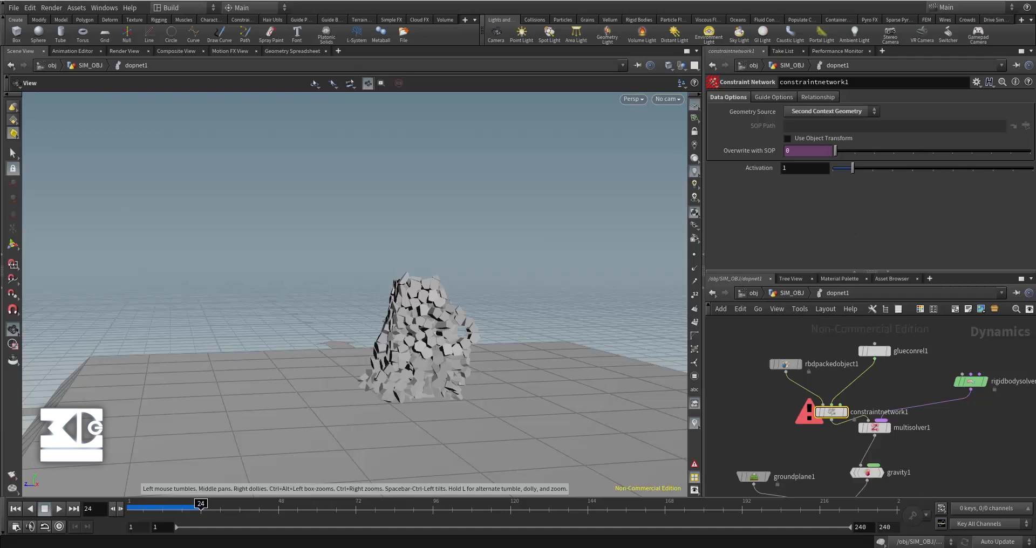
left_click(782, 295)
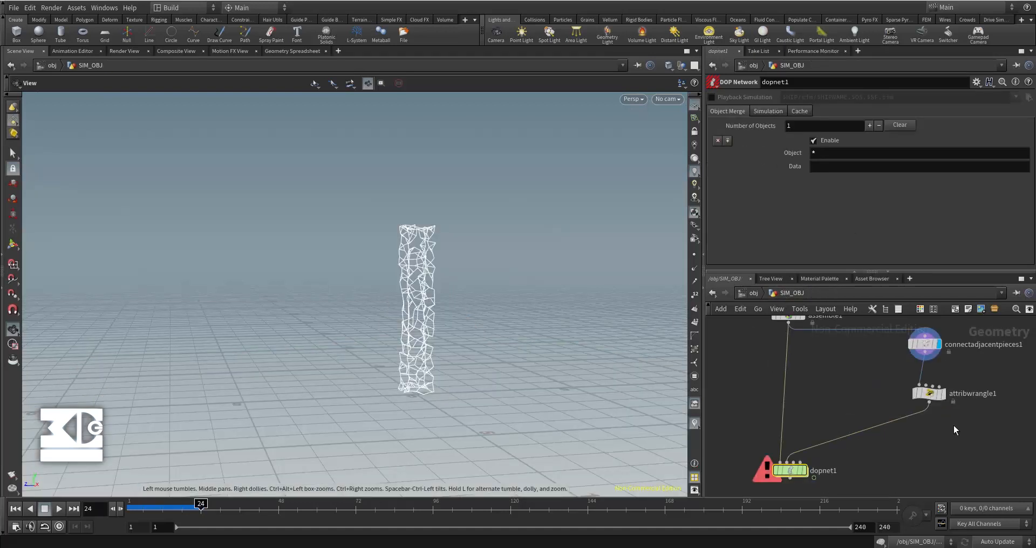
left_click(930, 397)
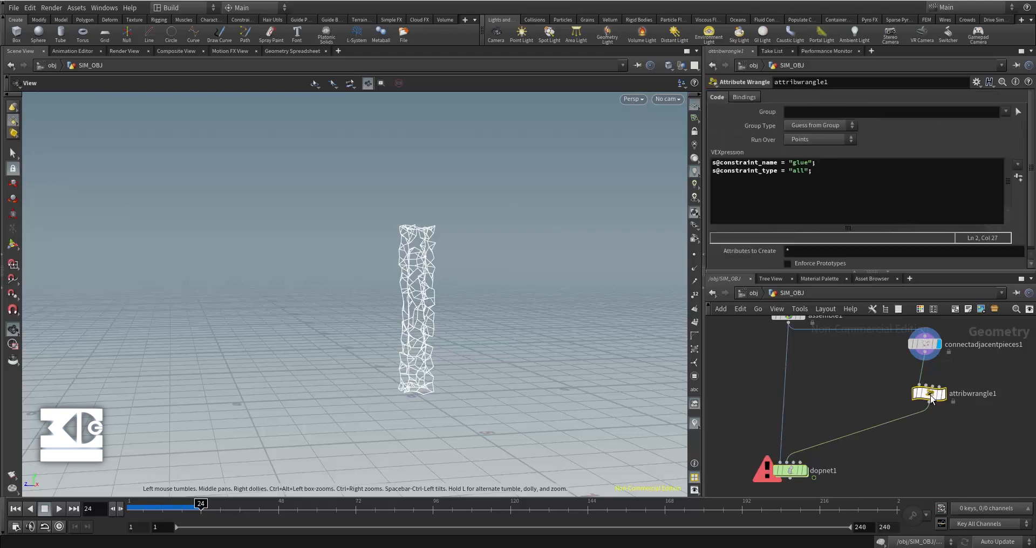
left_click(831, 142)
left_click(816, 160)
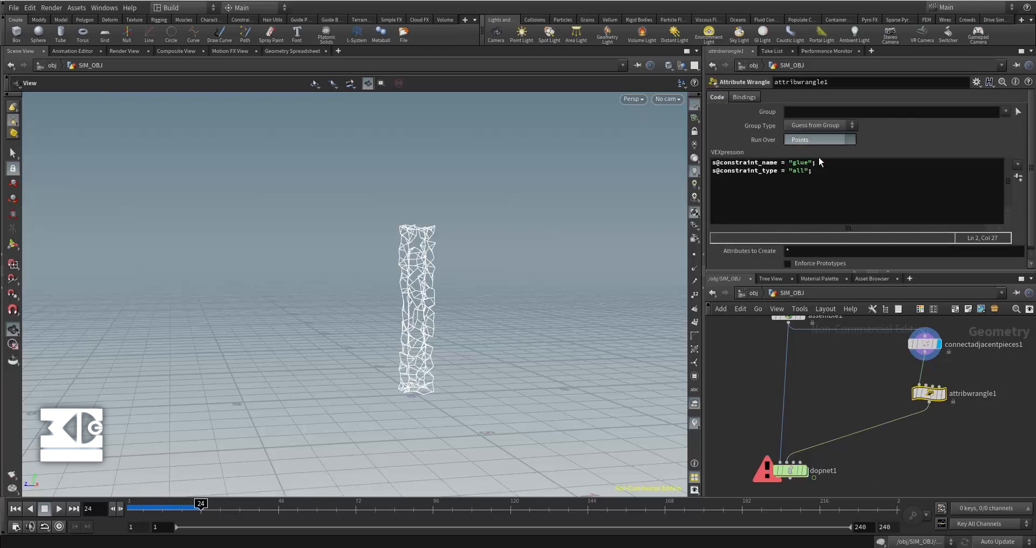
Step: Enter dopnet1, play the glued simulation from the first frame and rewind it
double_click(791, 471)
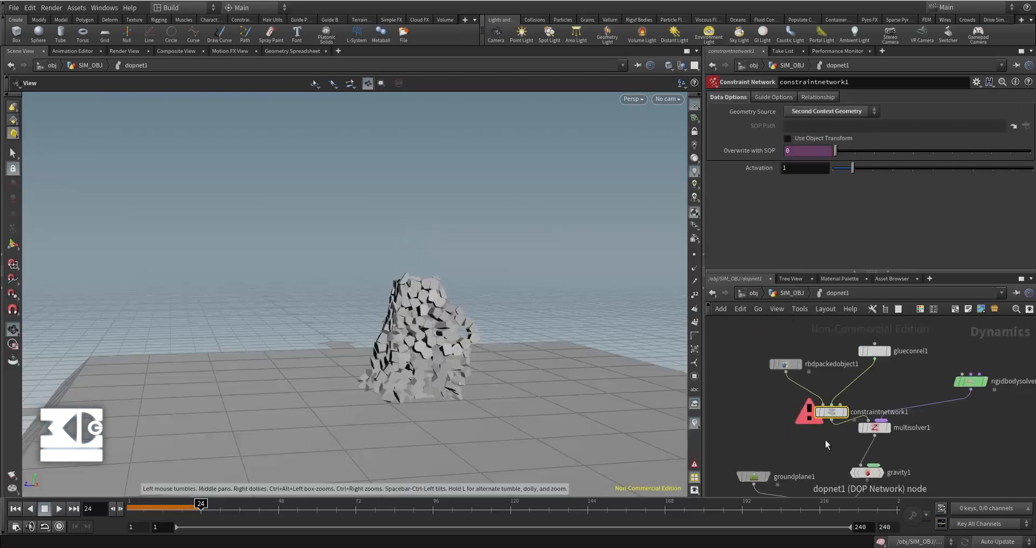
left_click(15, 510)
left_click(59, 508)
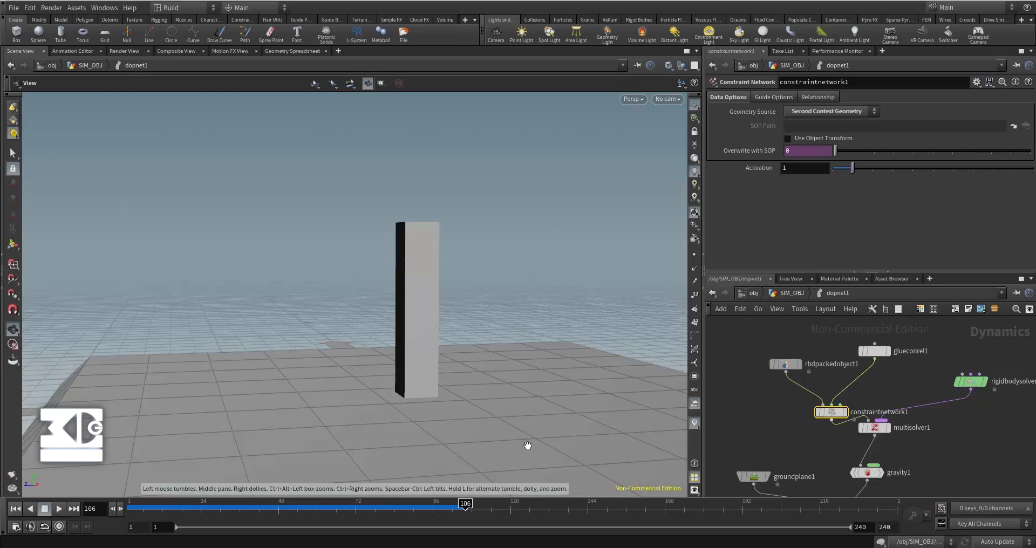
left_click(15, 511)
Step: Move the RBD Packed Object, Glue Constraint Relationship and Constraint Network nodes together away from the Multiple Solver to make room
scroll(817, 456, "down", 2)
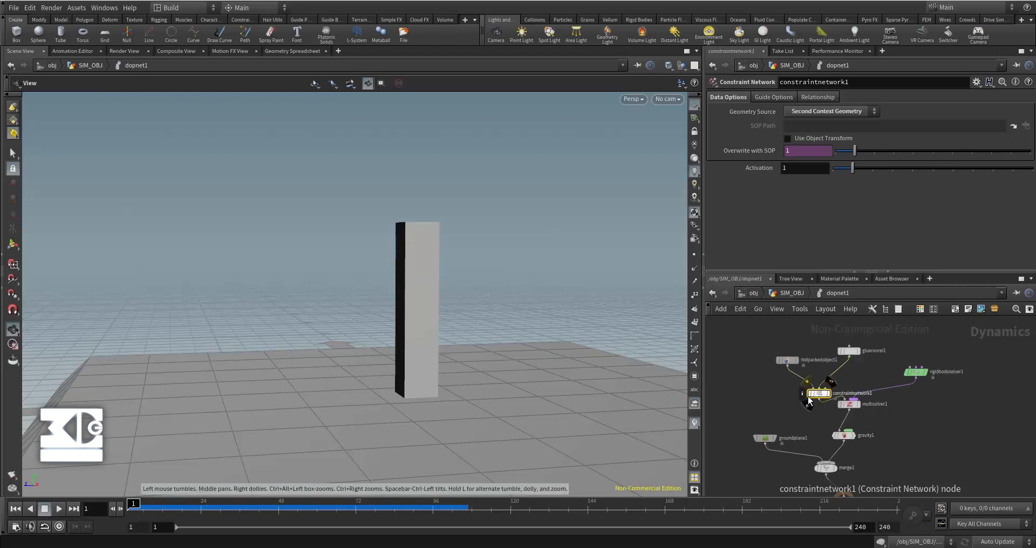
left_click(848, 352)
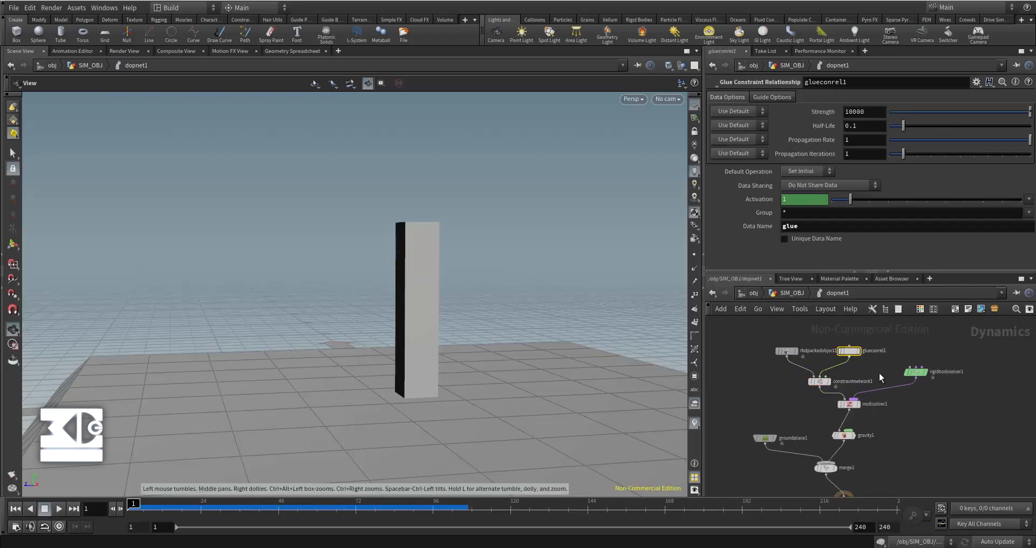
middle_click_drag(848, 351, 876, 352)
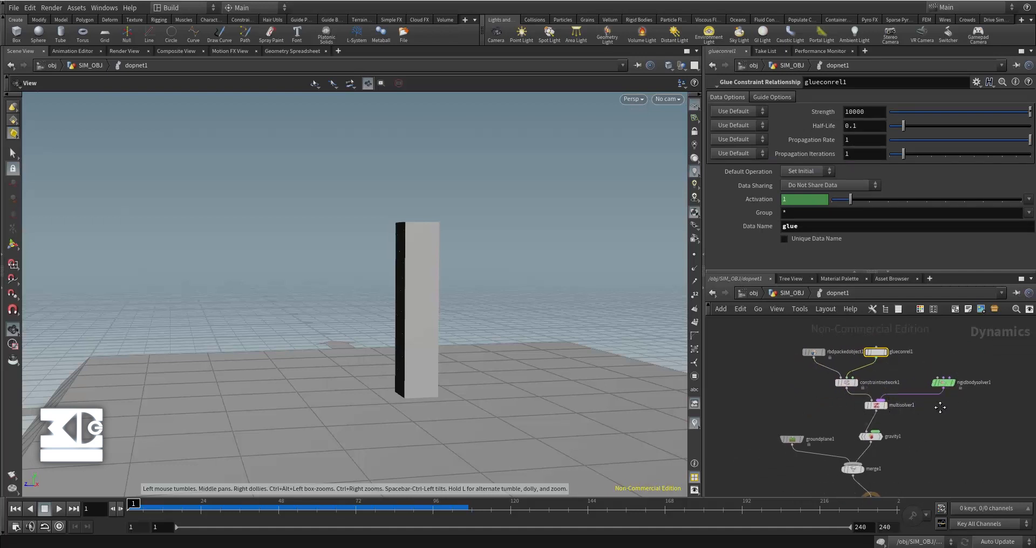
scroll(941, 409, "down", 2)
left_click_drag(810, 344, 852, 368)
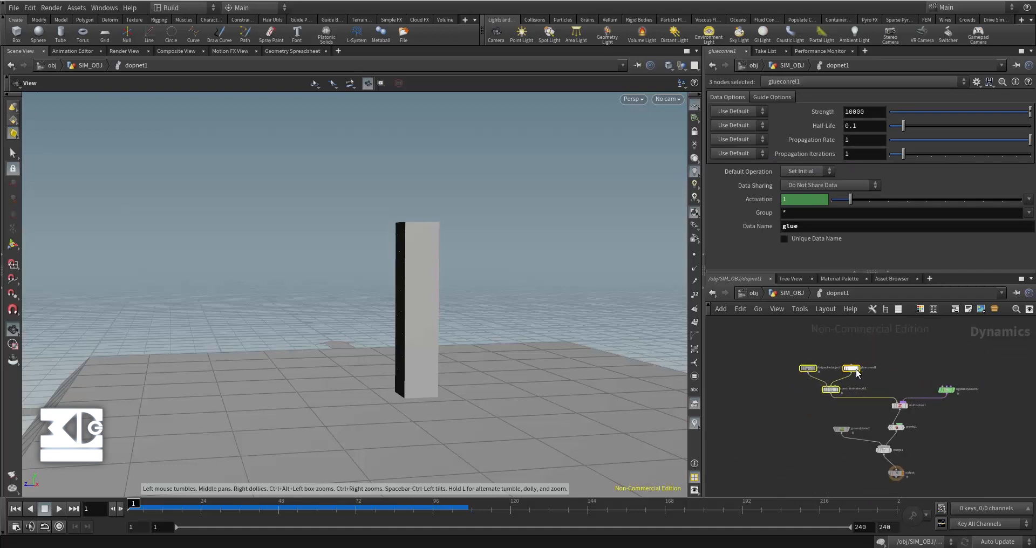
left_click(912, 351)
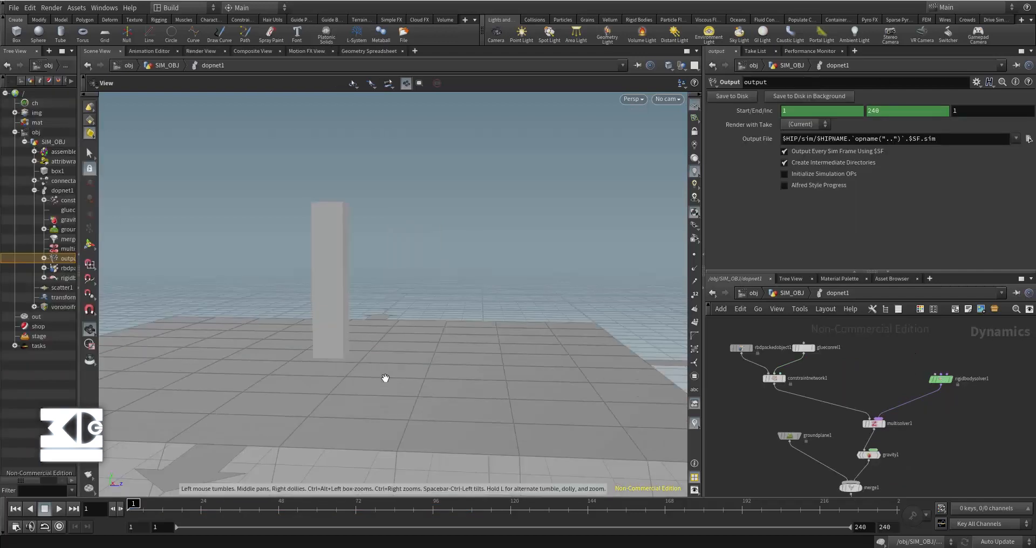
Step: Add an RBD Object node to dopnet1 in the empty space above the Multiple Solver
middle_click_drag(840, 371, 858, 373)
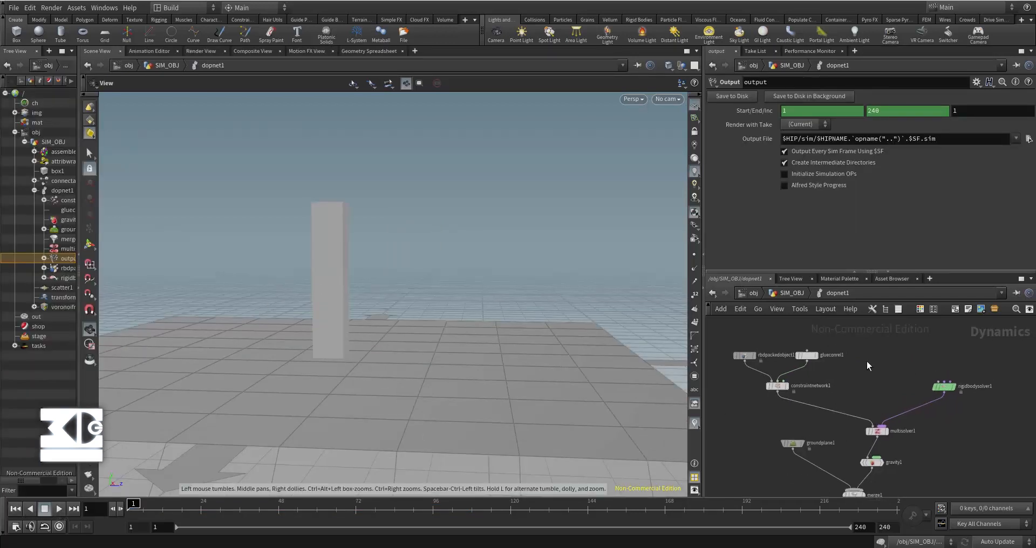
key("Tab")
type("rbd")
key("Down")
key("Down")
key("Down")
key("Down")
key("Down")
key("Down")
key("Down")
key("Down")
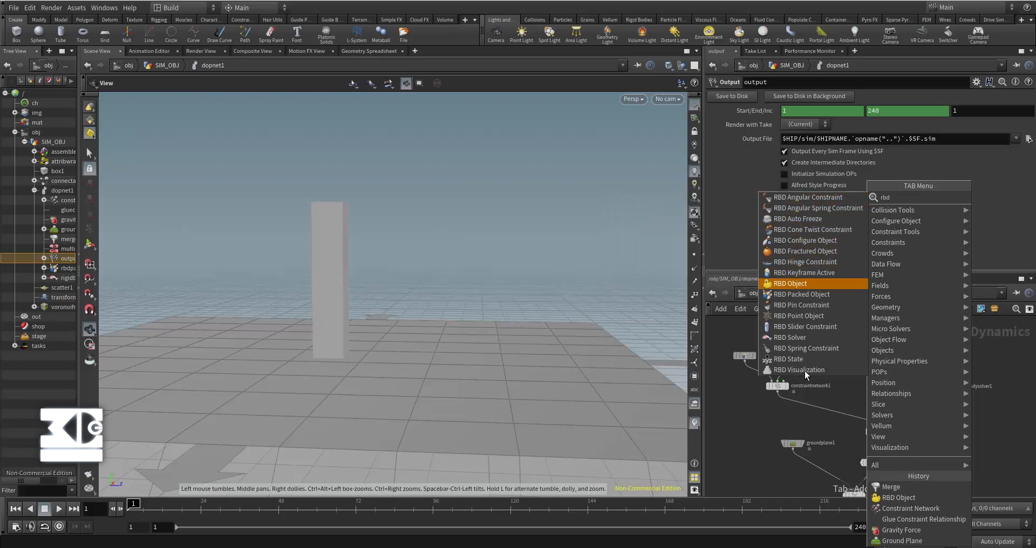
key("Return")
left_click(876, 378)
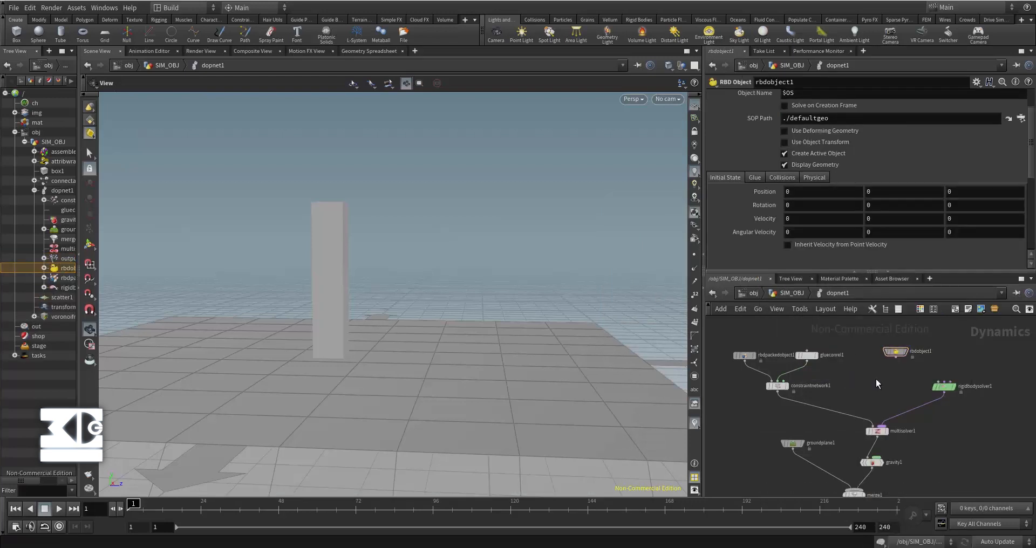
Step: Insert a Merge node between the Constraint Network and Multiple Solver, and connect the RBD Object to it
key("Tab")
type("merg")
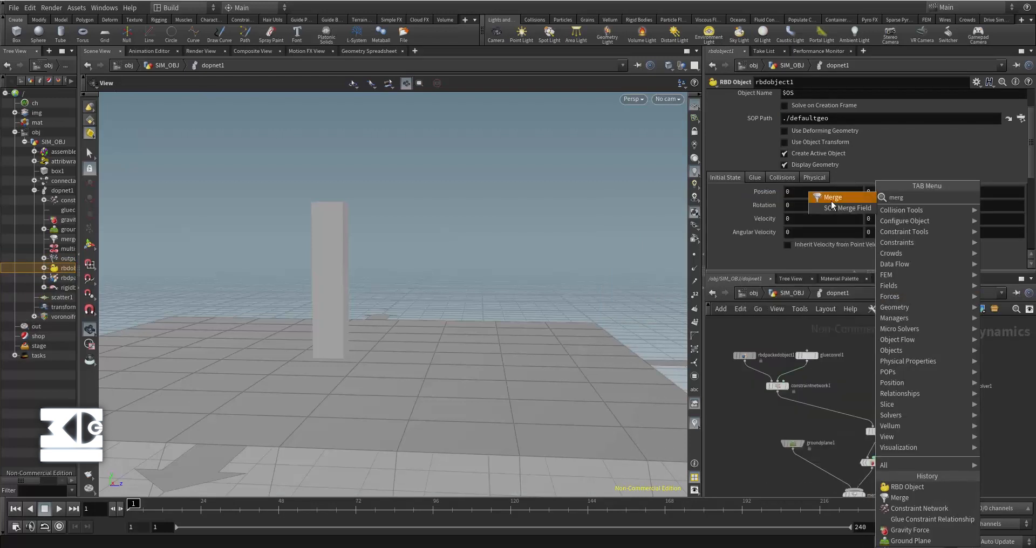
left_click(831, 199)
left_click(832, 410)
left_click_drag(895, 357, 831, 405)
left_click_drag(897, 357, 893, 379)
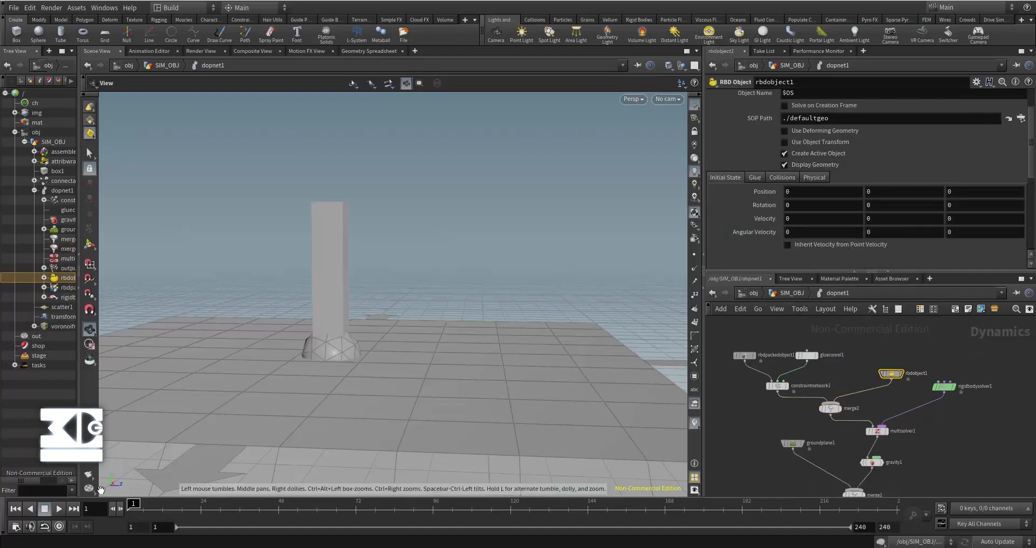
Step: Set the RBD Object's position to Y 3.9 and Z 6.1, and its Z velocity to -10
middle_click_drag(871, 187, 971, 190)
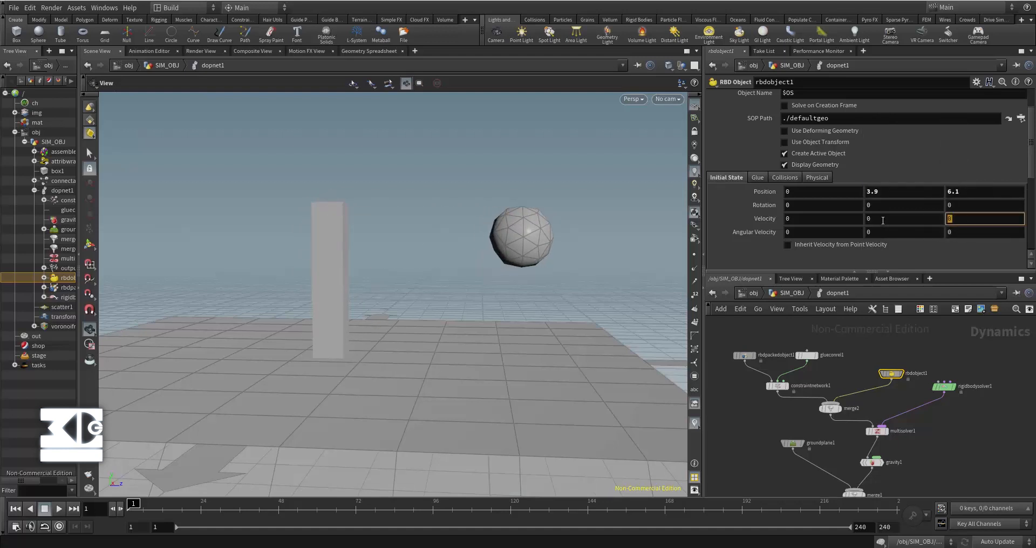
type("-10")
key("Return")
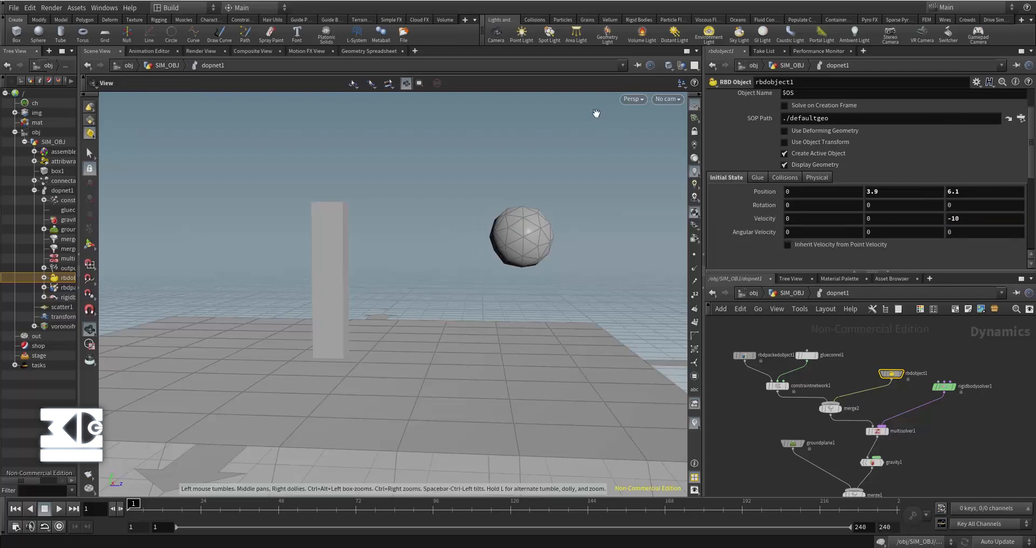
Step: Play the simulation of the sphere hitting the column, stop it, and show the Rigid Body Solver's parameters
left_click(58, 509)
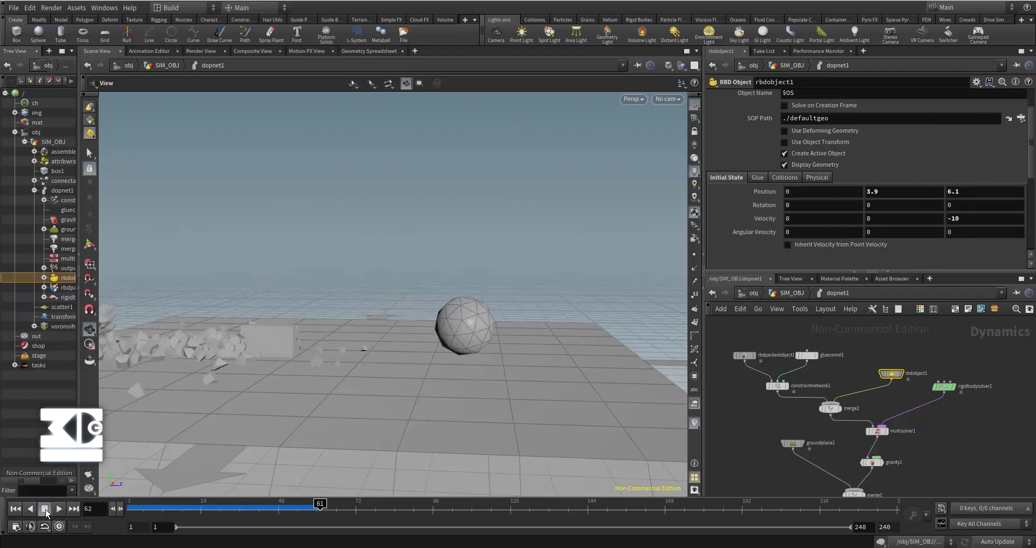
left_click(45, 509)
left_click(945, 387)
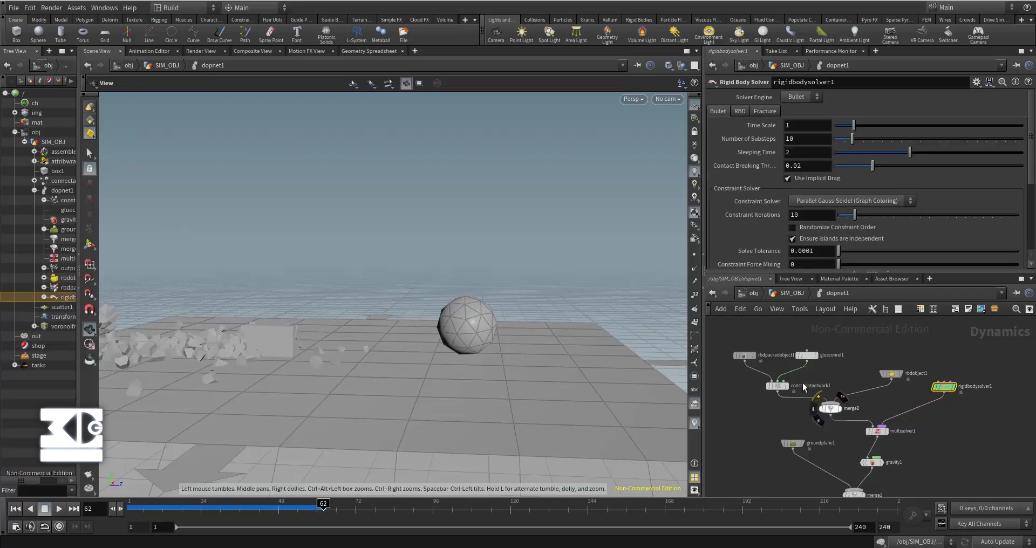
Step: Set the glue constraint's strength to 10, then play the simulation and stop it
left_click(807, 356)
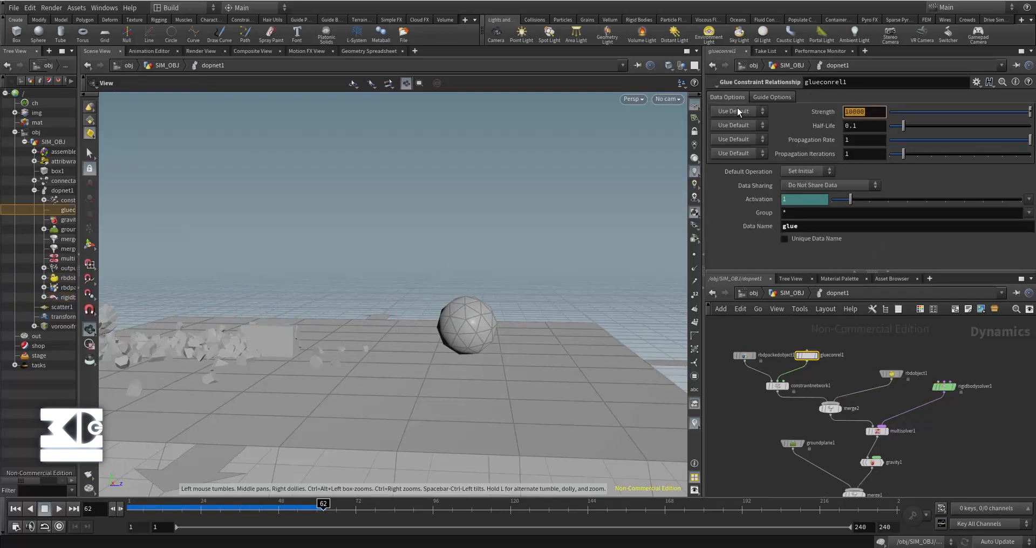
type("10")
key("Return")
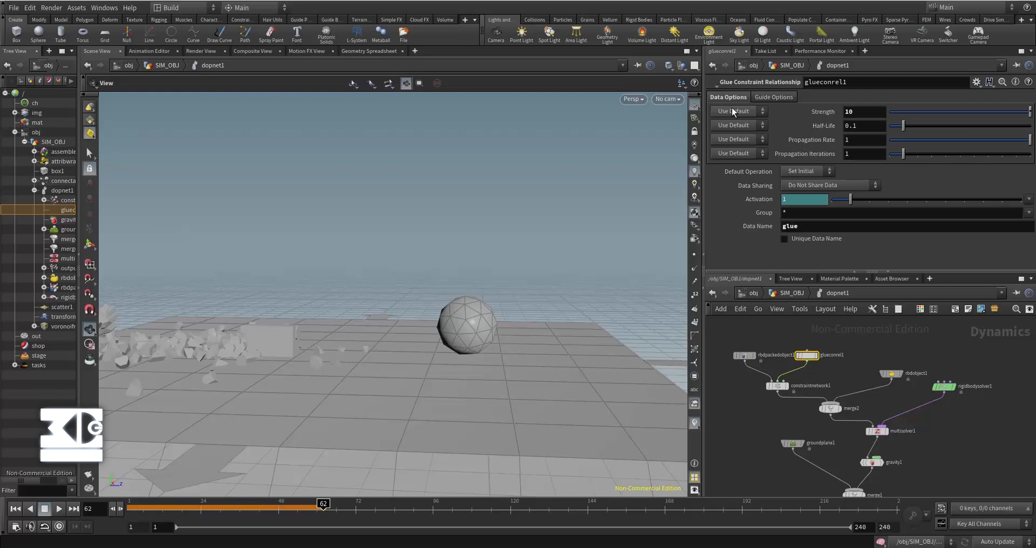
left_click(57, 508)
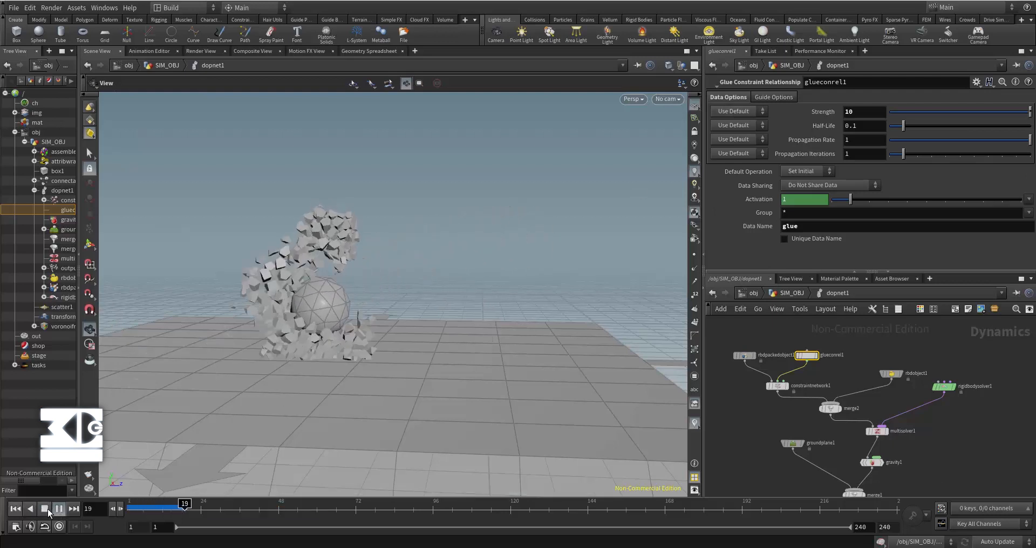
left_click(45, 508)
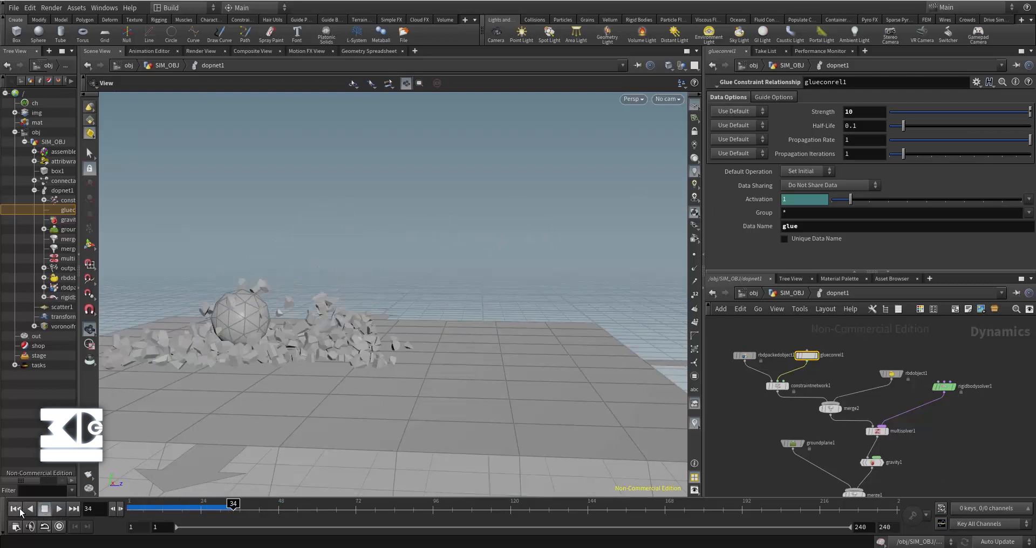
Step: Set the glue constraint's strength to -1, then play the simulation and stop it
double_click(861, 110)
type("-1")
key("Return")
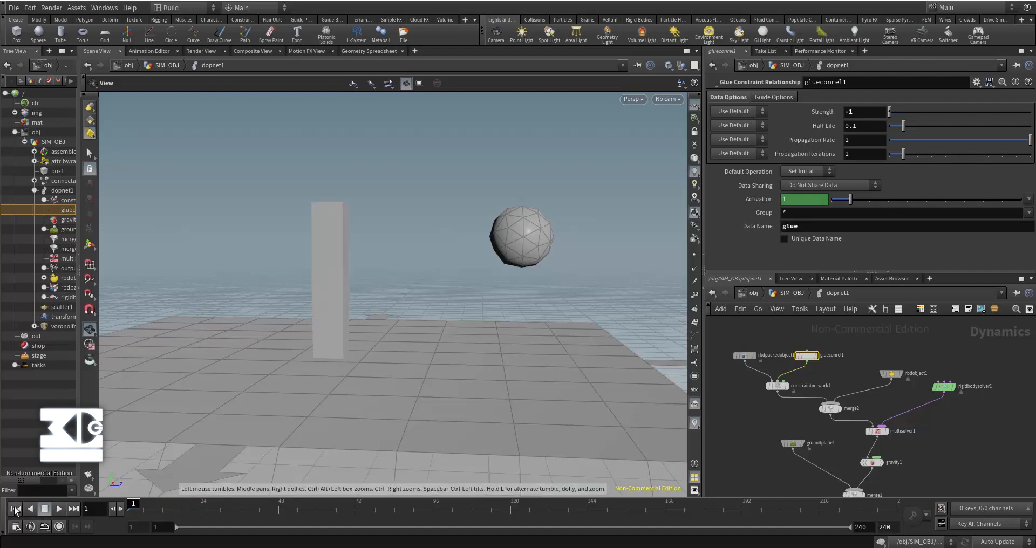
left_click(56, 508)
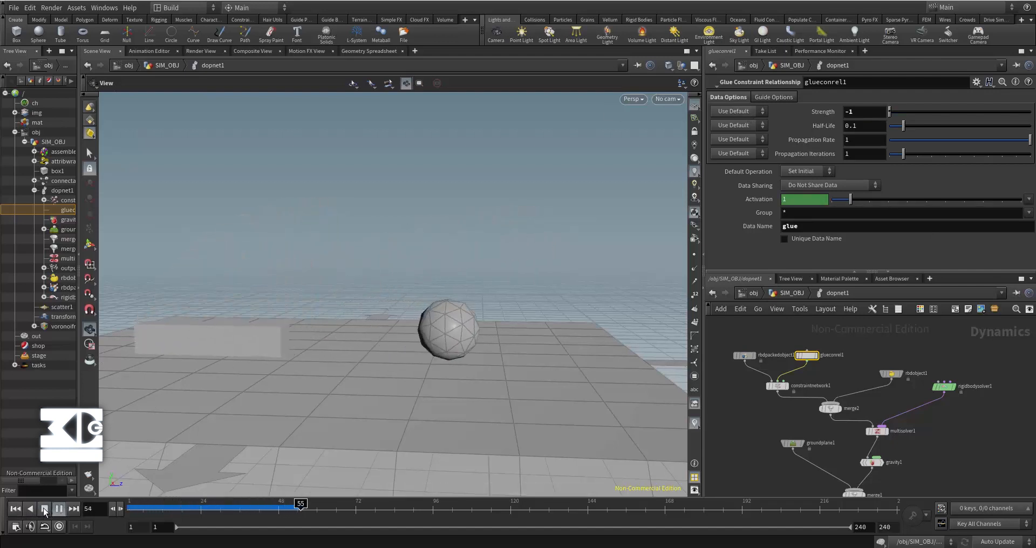
left_click(46, 509)
Step: Set the glue constraint's strength to 10000 and replay the simulation from the first frame
type("10000")
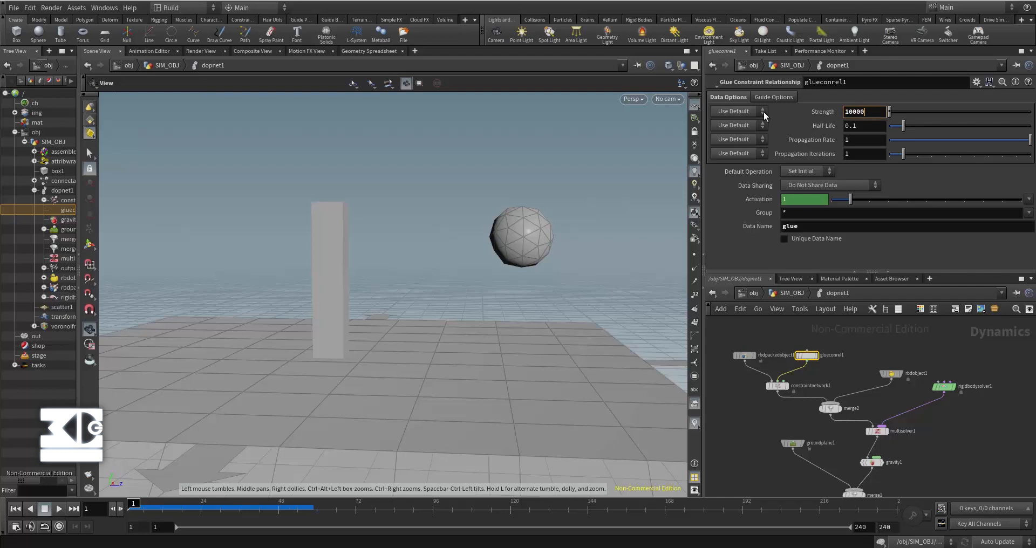
key("Return")
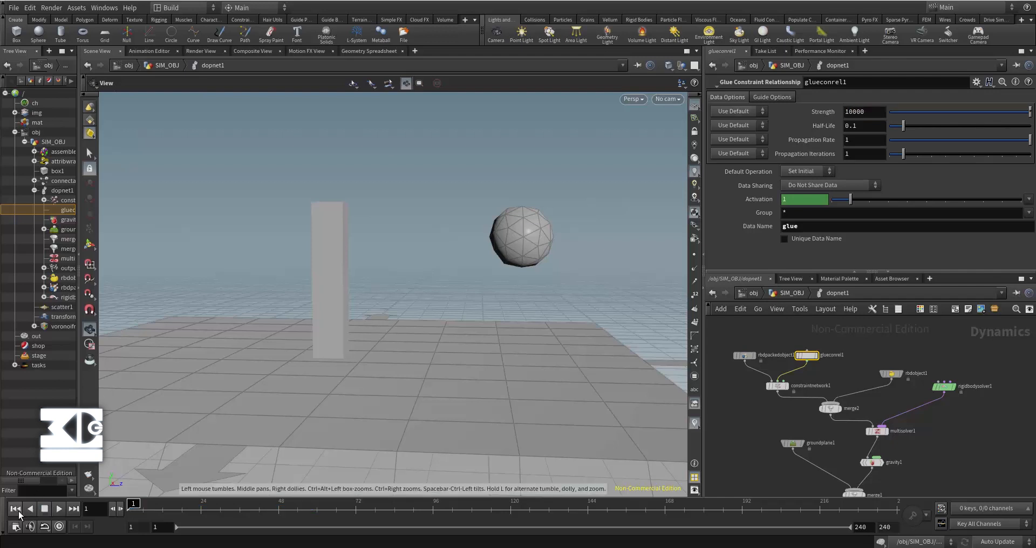
left_click(57, 510)
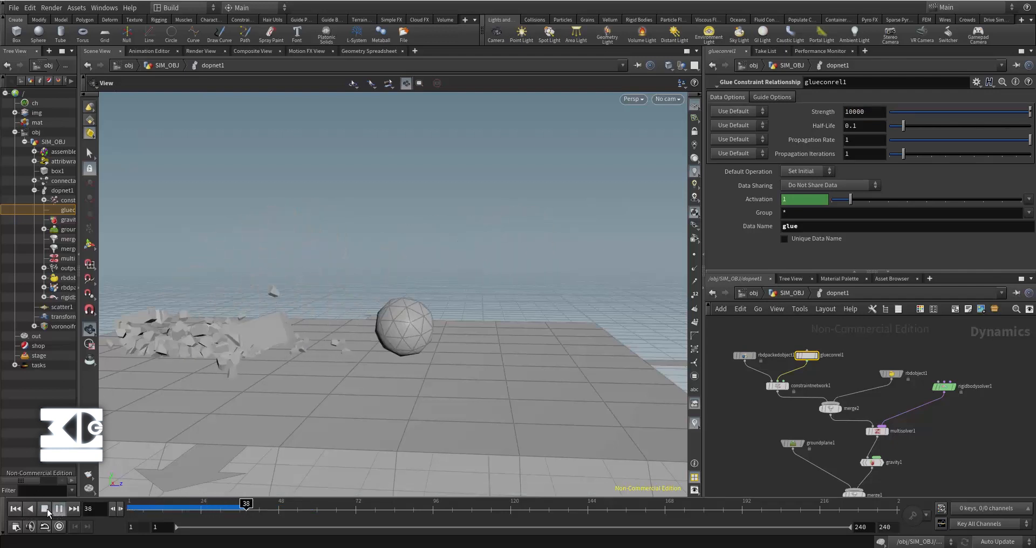
left_click(57, 509)
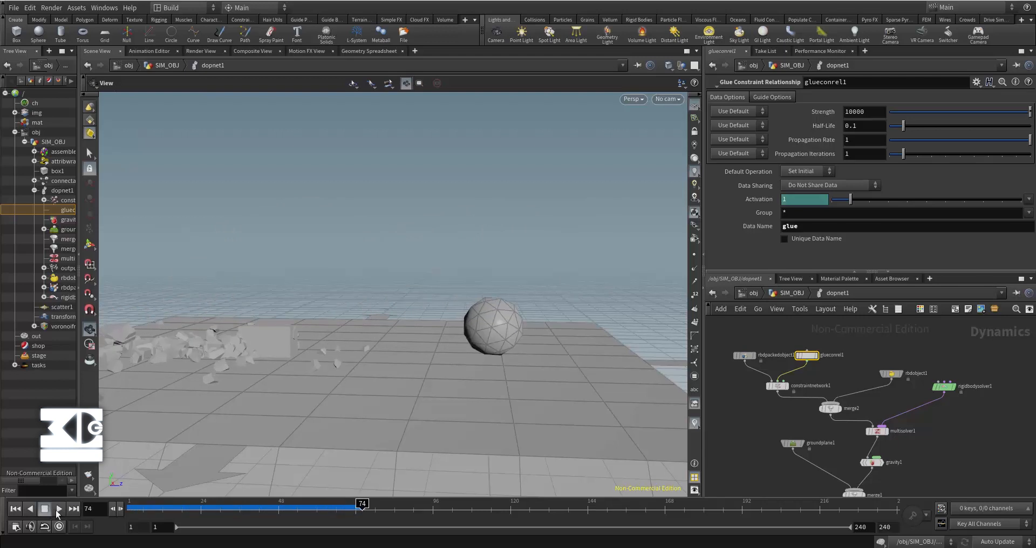
Step: Leave dopnet1 for the SIM_OBJ network and display the result of the transform1 node
middle_click_drag(861, 385, 877, 330)
scroll(878, 330, "down", 1)
left_click_drag(887, 456, 873, 463)
scroll(932, 449, "down", 2)
middle_click_drag(902, 427, 929, 442)
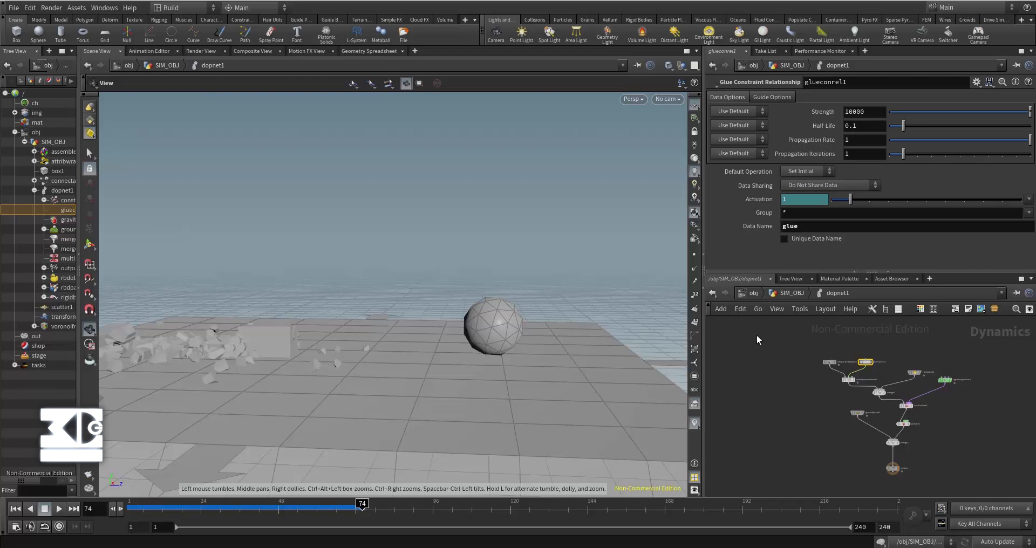
left_click(785, 293)
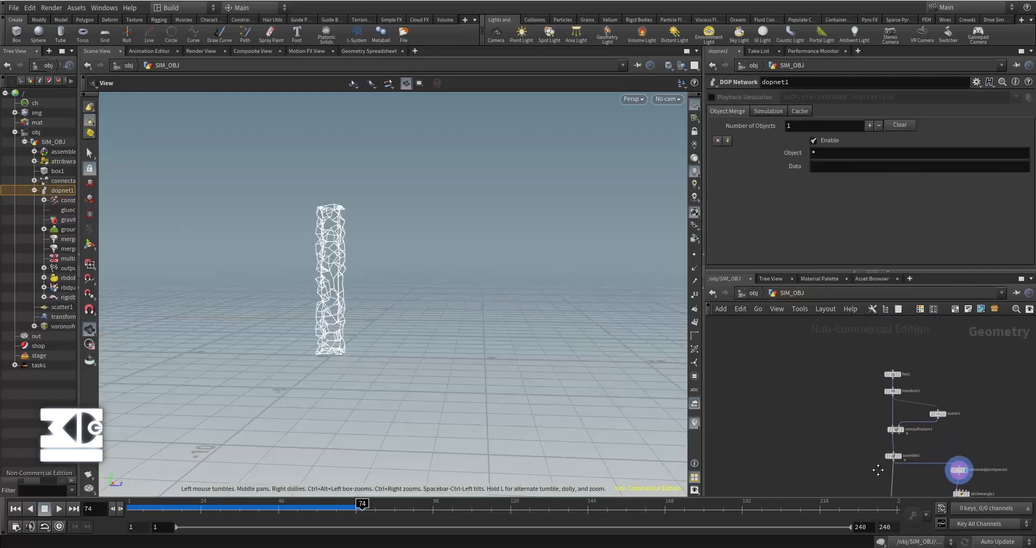
left_click_drag(896, 376, 848, 376)
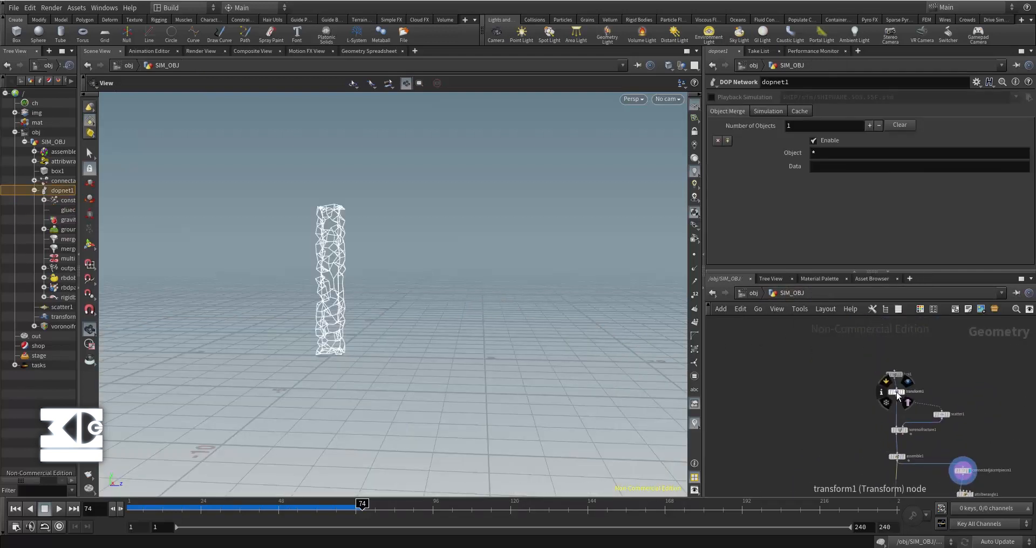
scroll(860, 407, "up", 2)
middle_click_drag(861, 409, 807, 378)
left_click(858, 362)
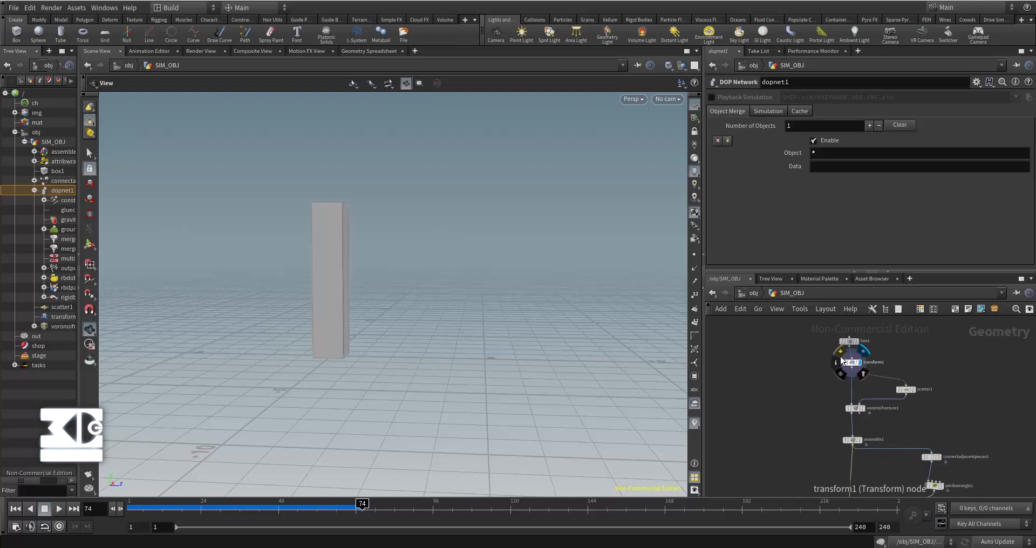
Step: Separate box1 and transform1 from the old fracture nodes and line them up one above the other in empty space
mouse_move(857, 363)
left_mouse_down()
mouse_move(775, 368)
mouse_move(850, 375)
left_mouse_up()
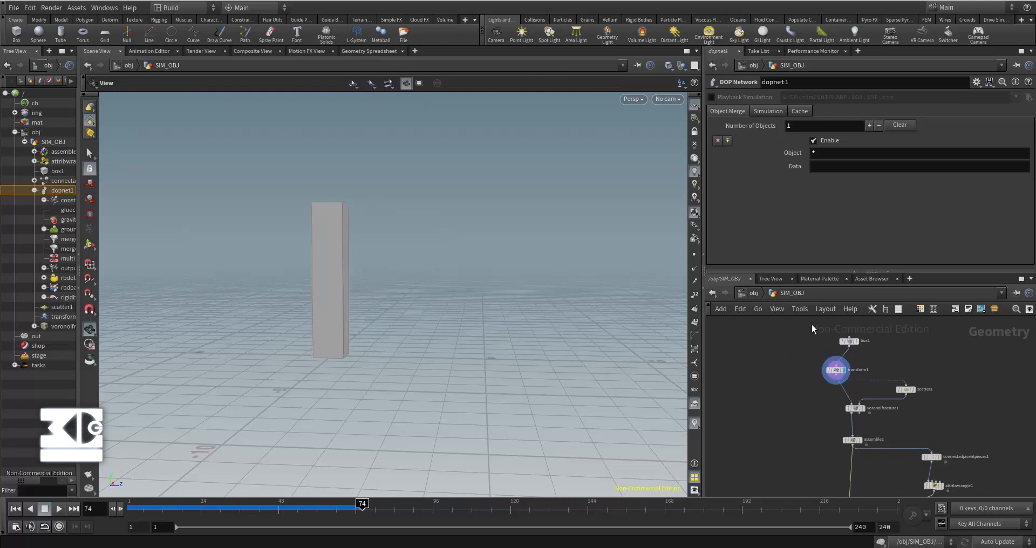
left_click_drag(802, 325, 739, 380)
middle_click_drag(777, 409, 911, 395)
scroll(910, 395, "down", 2)
left_click_drag(885, 373, 747, 391)
left_click(870, 412)
middle_click_drag(872, 412, 1030, 424)
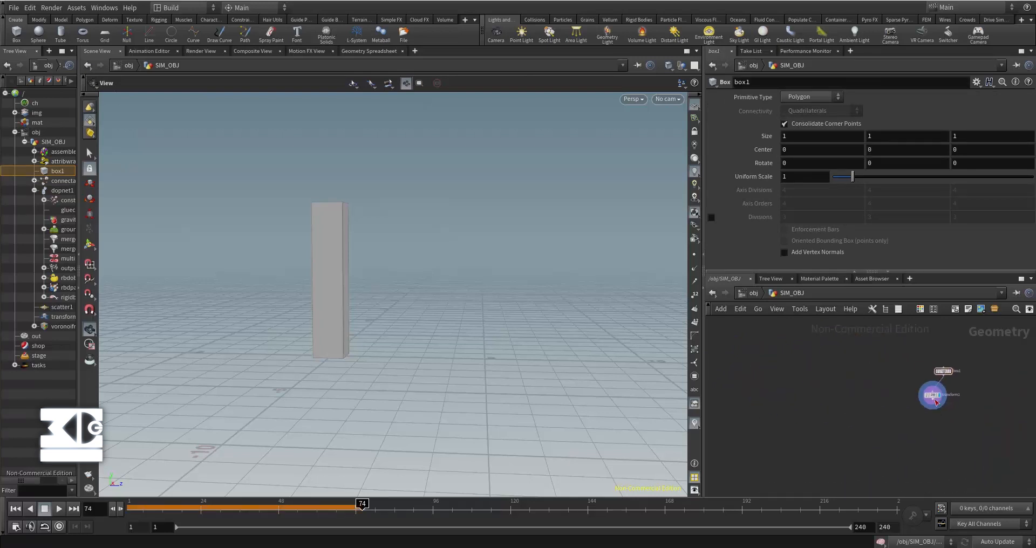
left_click_drag(932, 395, 892, 398)
left_click_drag(942, 370, 907, 370)
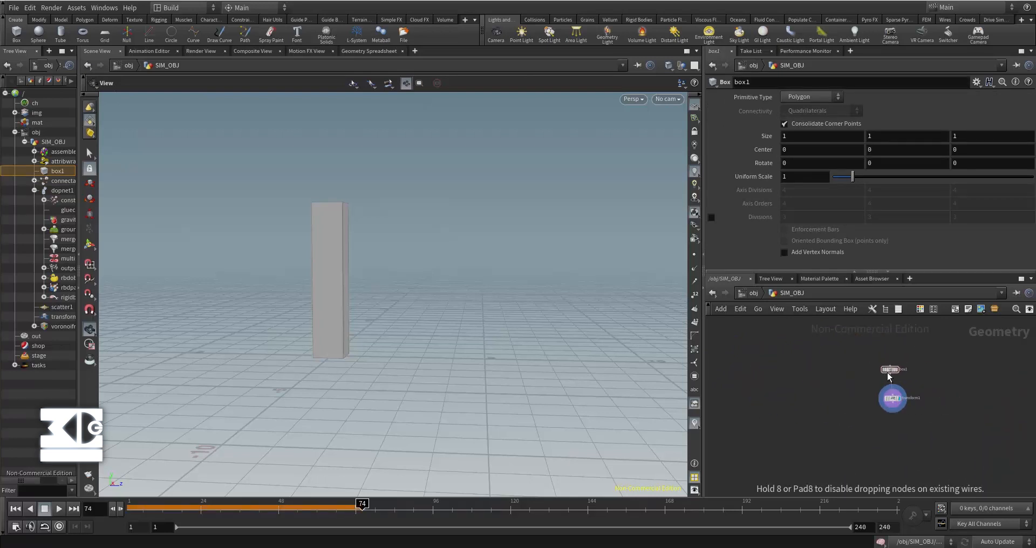
scroll(892, 426, "up", 2)
middle_click_drag(892, 428, 863, 442)
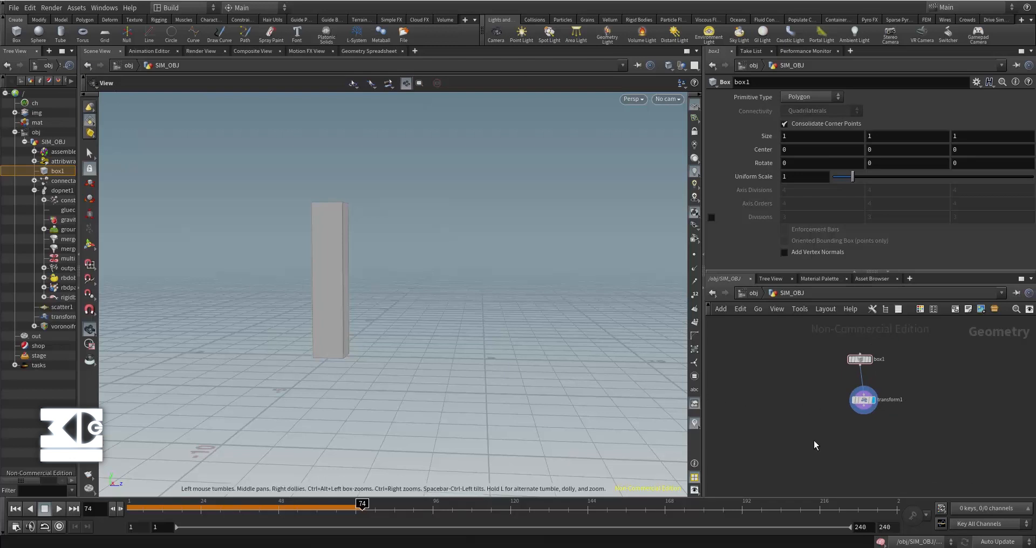
Step: Add an RBD Material Fracture node below transform1 and return the timeline to frame 1
key("Tab")
type("rbd")
key("Down")
key("Down")
key("Down")
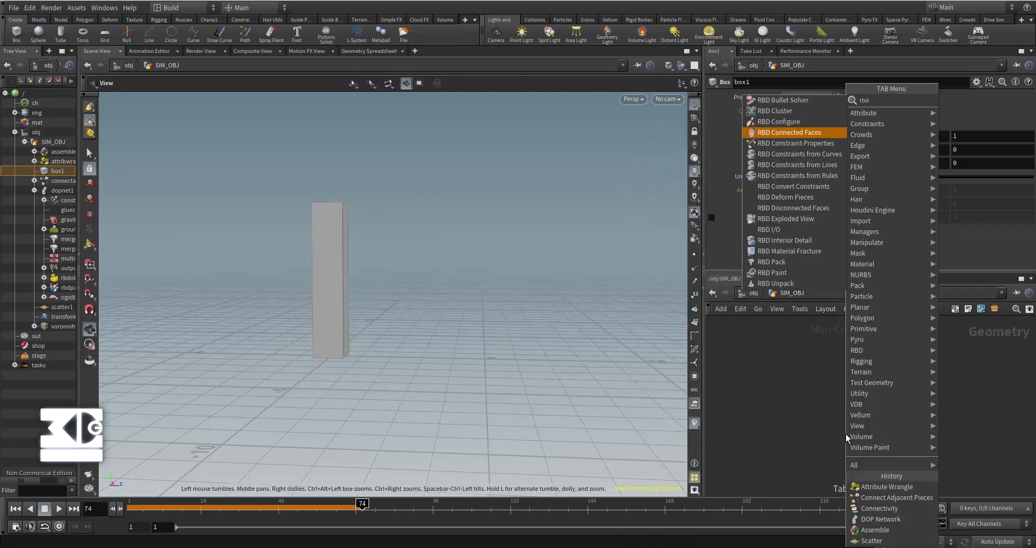
key("Down")
key("Down")
key("Down")
key("Down")
key("Down")
key("Down")
key("Down")
key("Down")
key("Down")
key("Down")
key("Down")
key("Return")
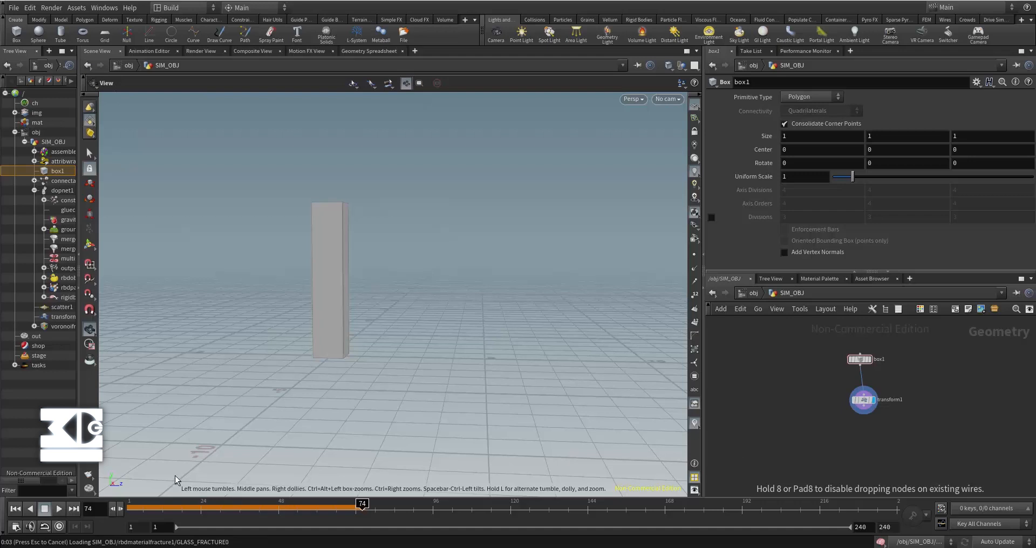
left_click(14, 509)
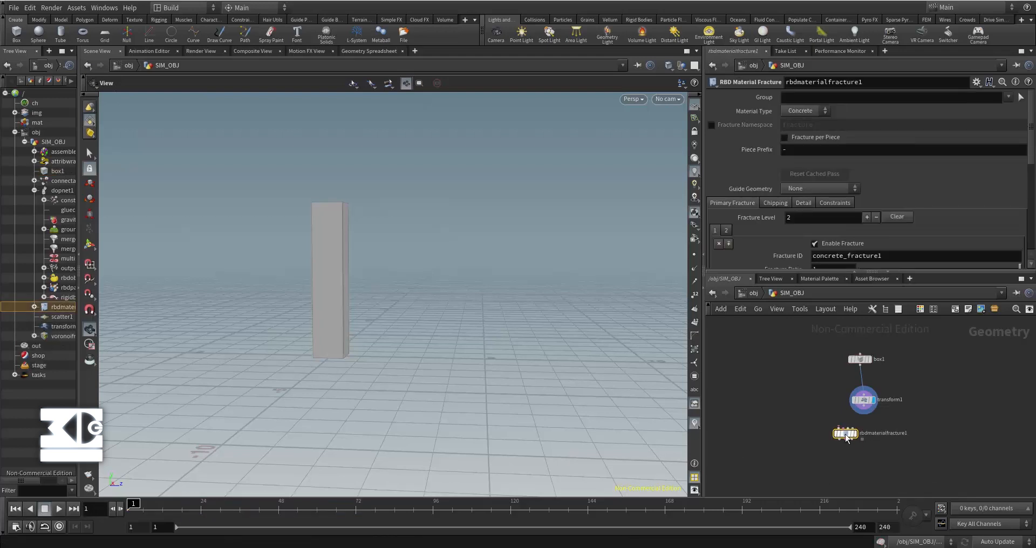
left_click_drag(847, 438, 868, 459)
scroll(853, 417, "up", 3)
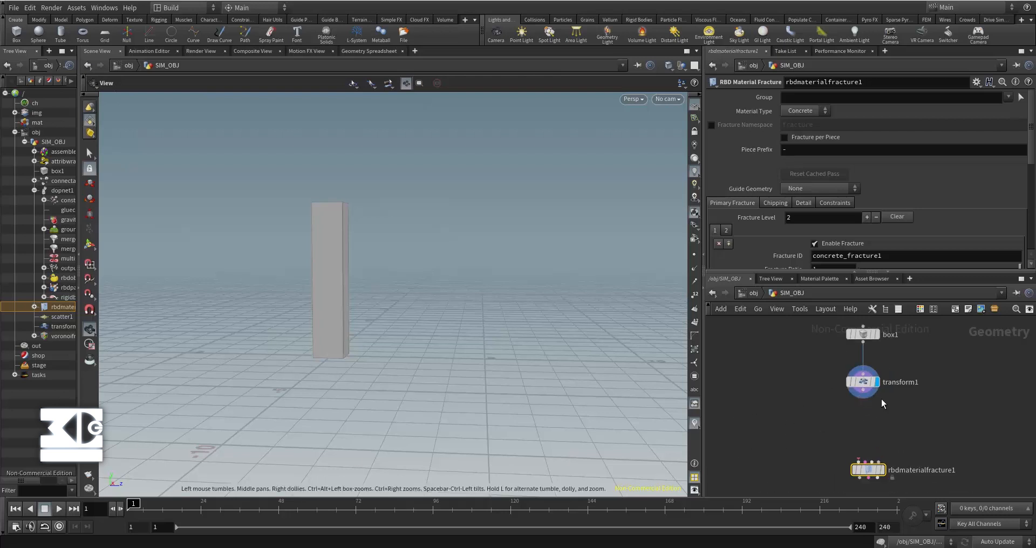
Step: Connect transform1 to the first input of the RBD Material Fracture node and display the fractured column
left_click_drag(863, 399, 868, 464)
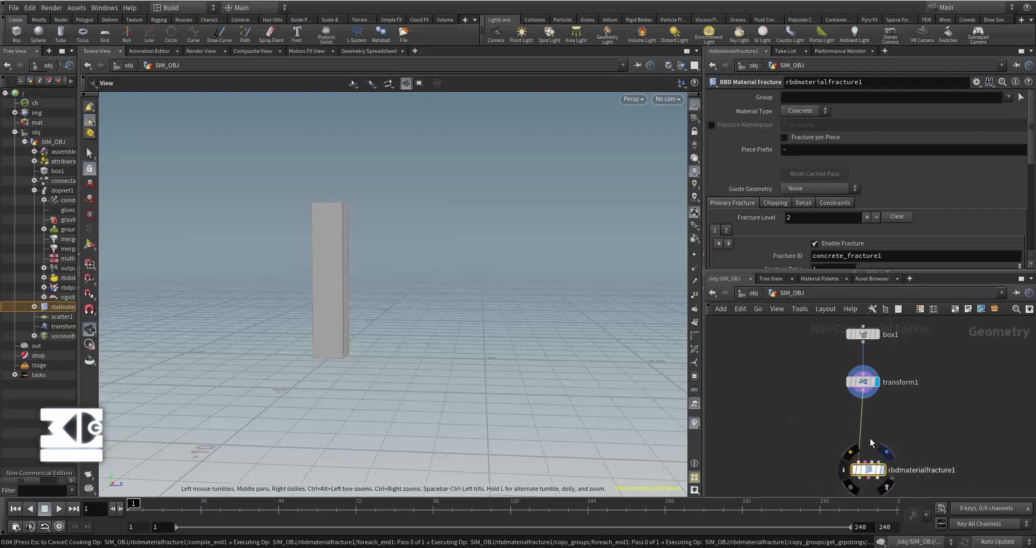
left_click(884, 451)
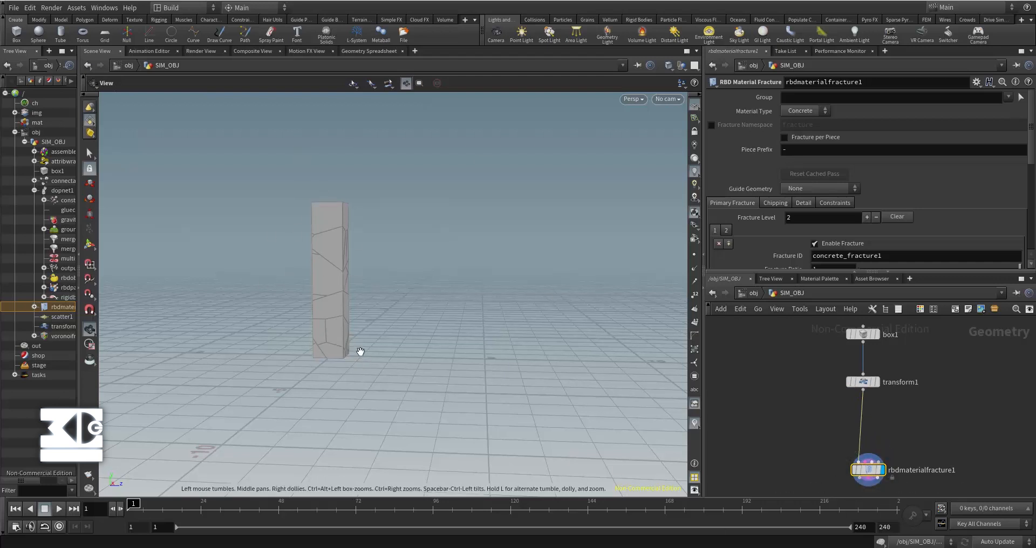
left_click_drag(361, 352, 472, 259)
right_click_drag(471, 259, 455, 273)
Step: Remove one of the primary fracture levels so that the RBD Material Fracture uses a fracture level of 1
scroll(775, 226, "down", 4)
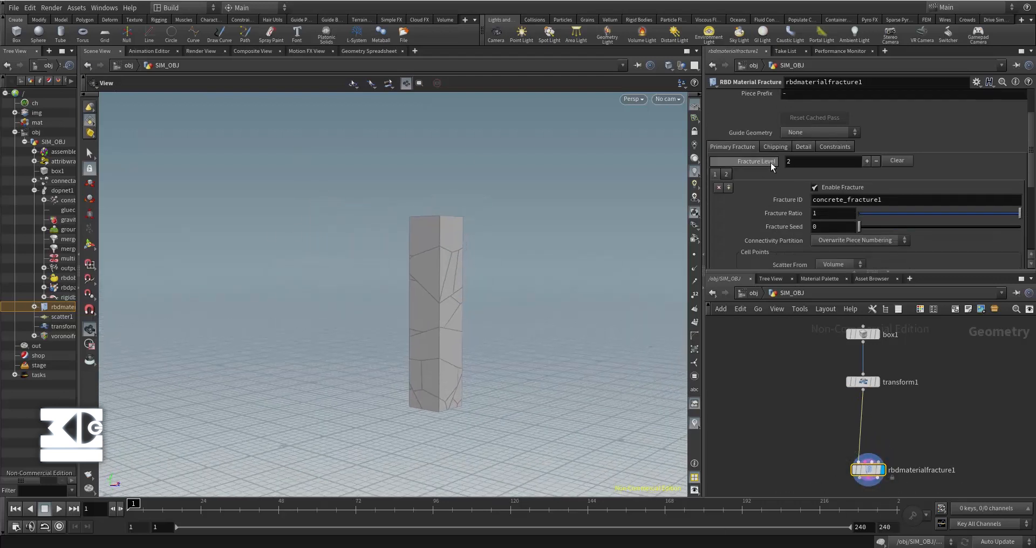
left_click(726, 174)
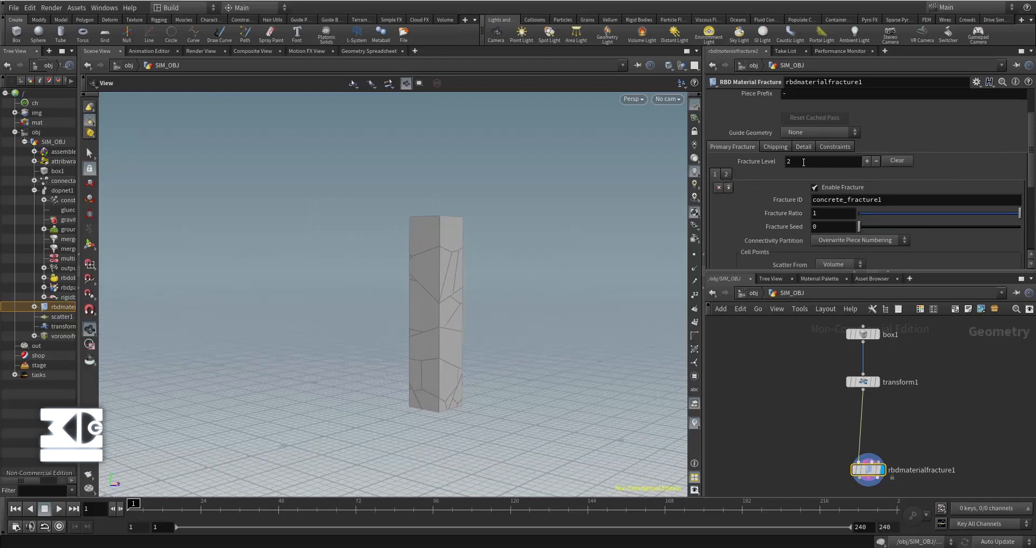
left_click(720, 187)
Step: Try 10 scatter points for the concrete fracture, then set the scatter points to 50 and inspect the column
scroll(779, 242, "down", 5)
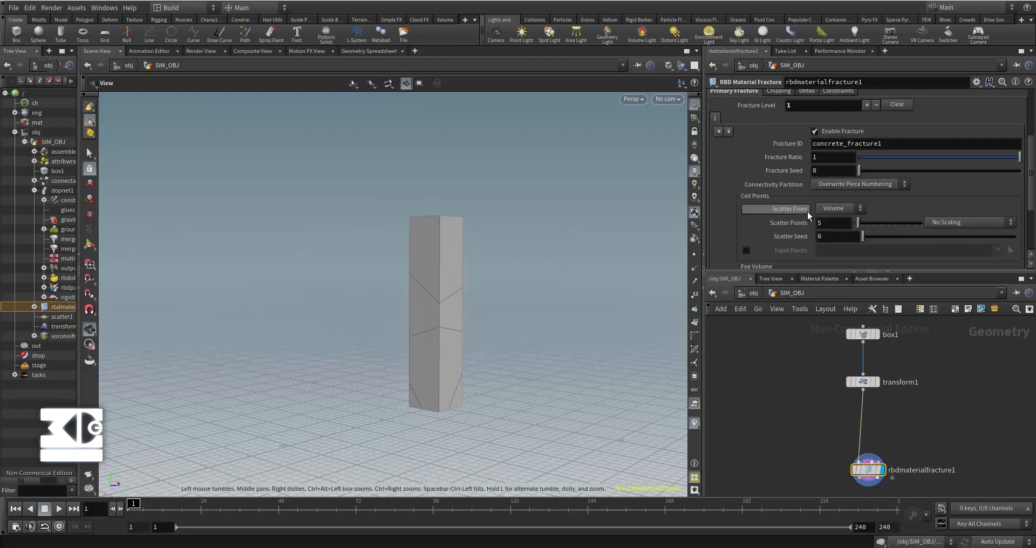
left_click(831, 209)
double_click(831, 208)
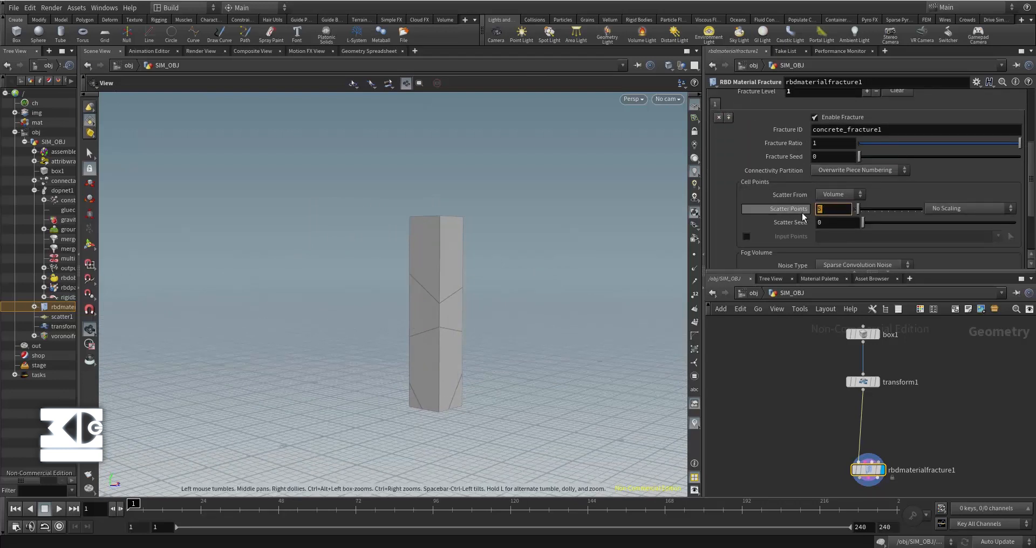
key("Return")
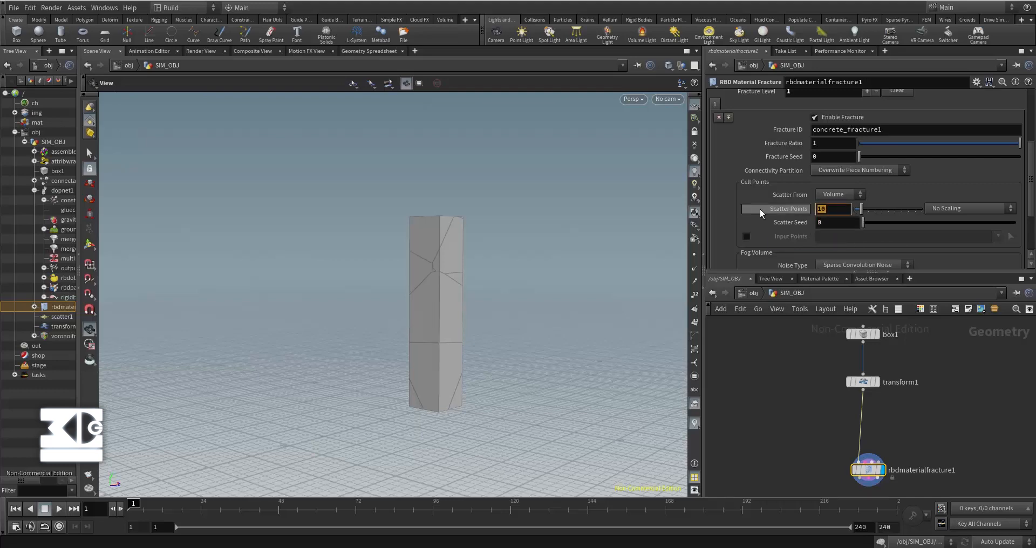
type("50")
key("Return")
left_click_drag(471, 265, 646, 253)
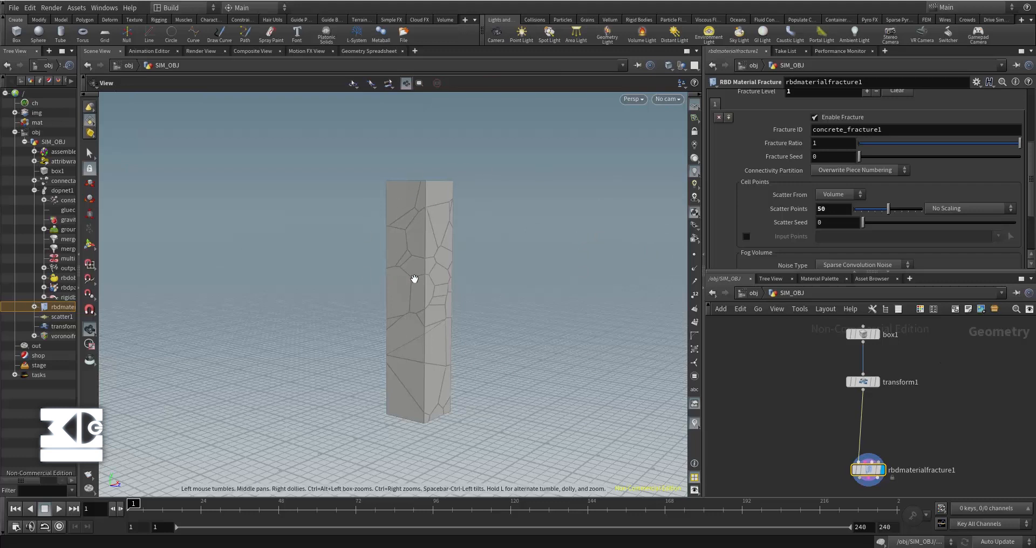
Step: Add a Sphere node to the SIM_OBJ network beside box1
scroll(828, 410, "down", 2)
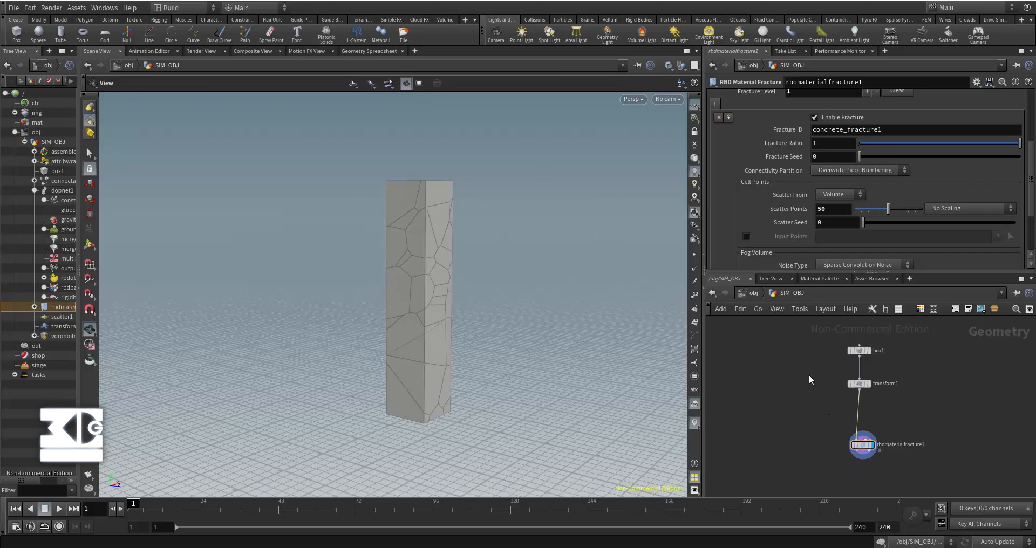
key("Tab")
type("sp")
key("Return")
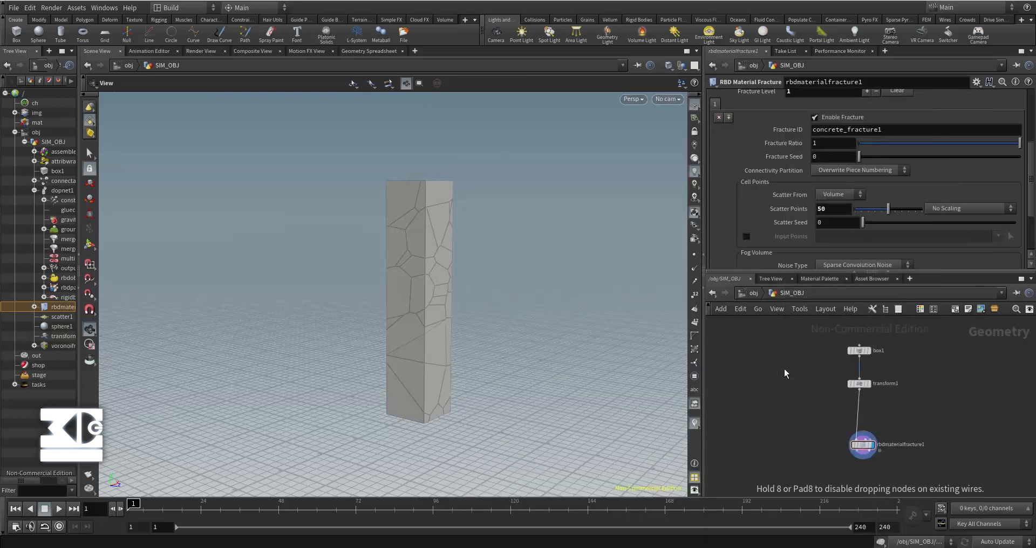
left_click(785, 370)
left_click_drag(785, 370, 765, 353)
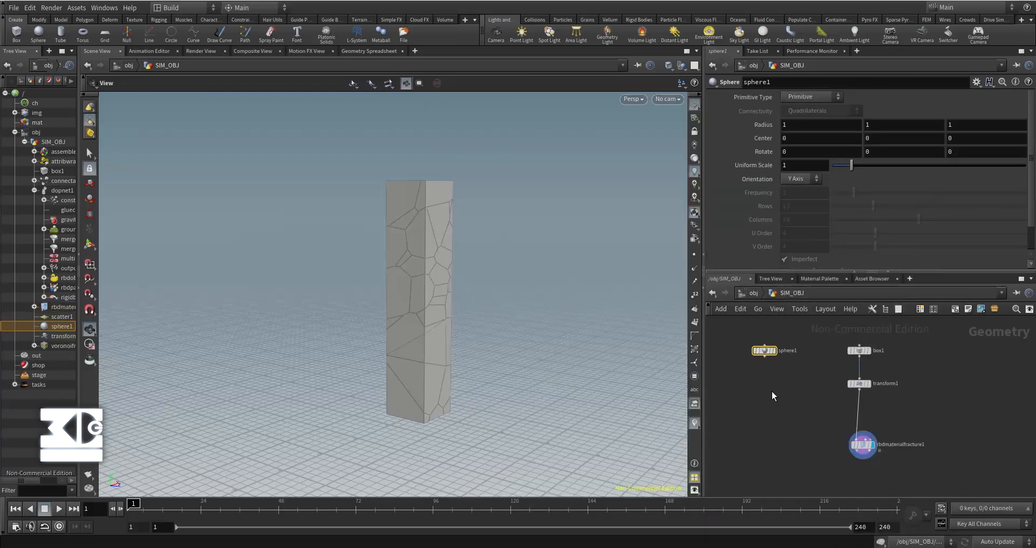
Step: Add a Merge node to the SIM_OBJ network between the Sphere node and transform1
key("Tab")
type("merge")
key("Return")
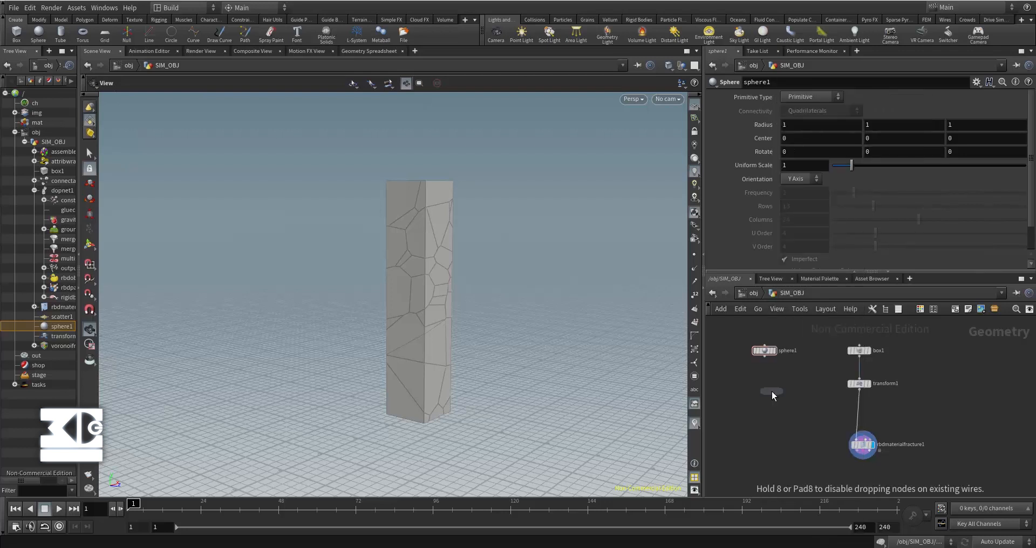
left_click(793, 397)
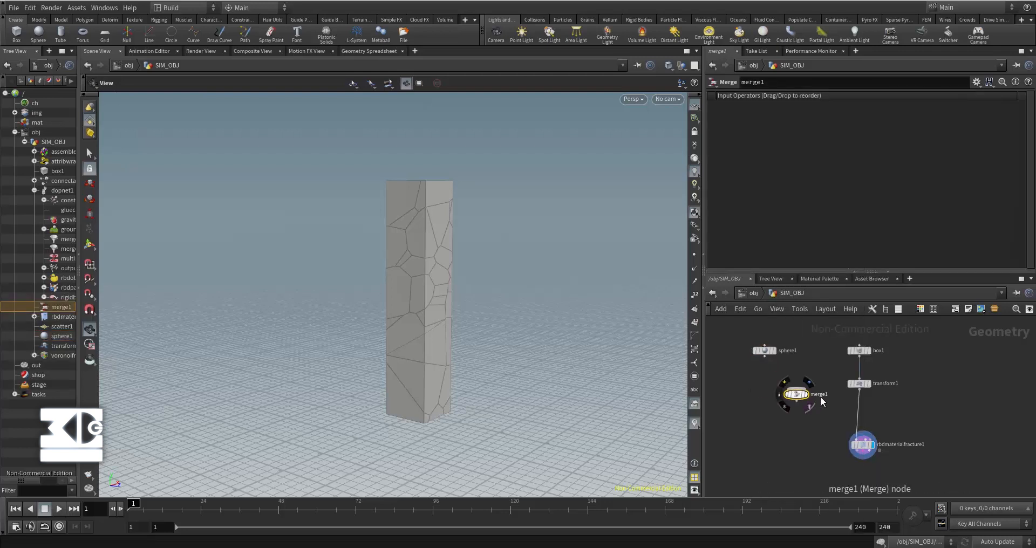
Step: Wire transform1 and sphere1 into merge1 with sphere1 first, display the merge, and set the sphere's Y center to 4.4
left_click_drag(859, 389, 817, 399)
left_click_drag(764, 358, 796, 388)
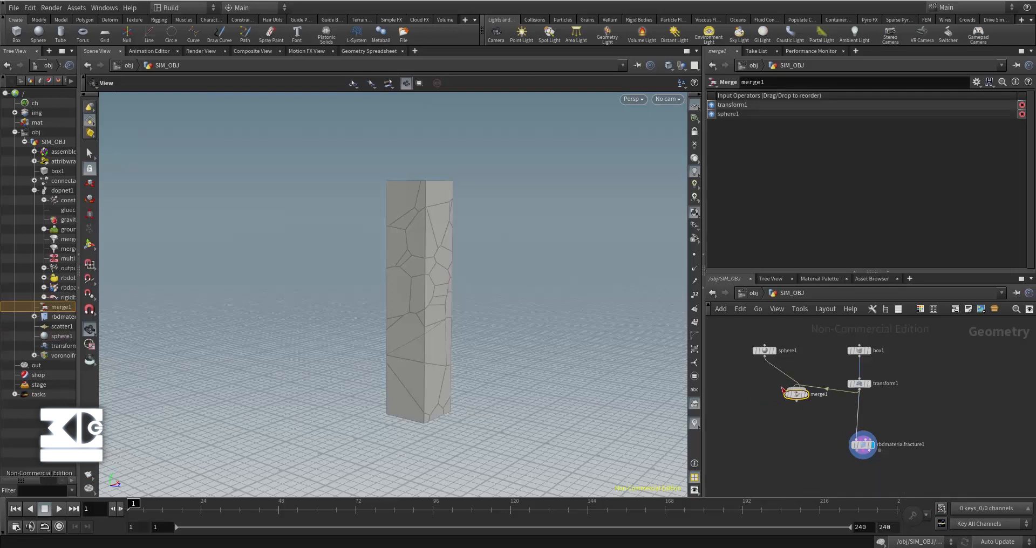
left_click_drag(743, 108, 740, 127)
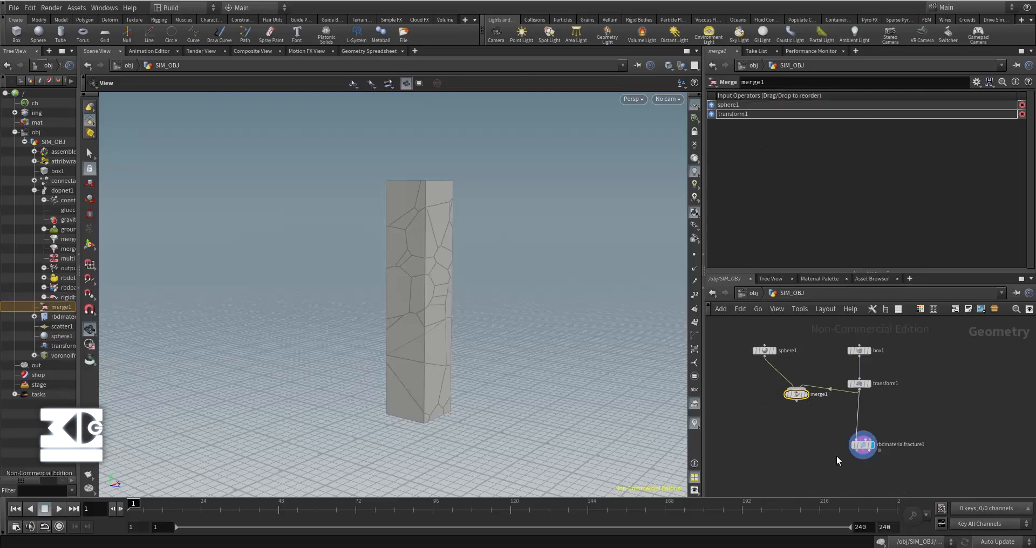
left_click(805, 394)
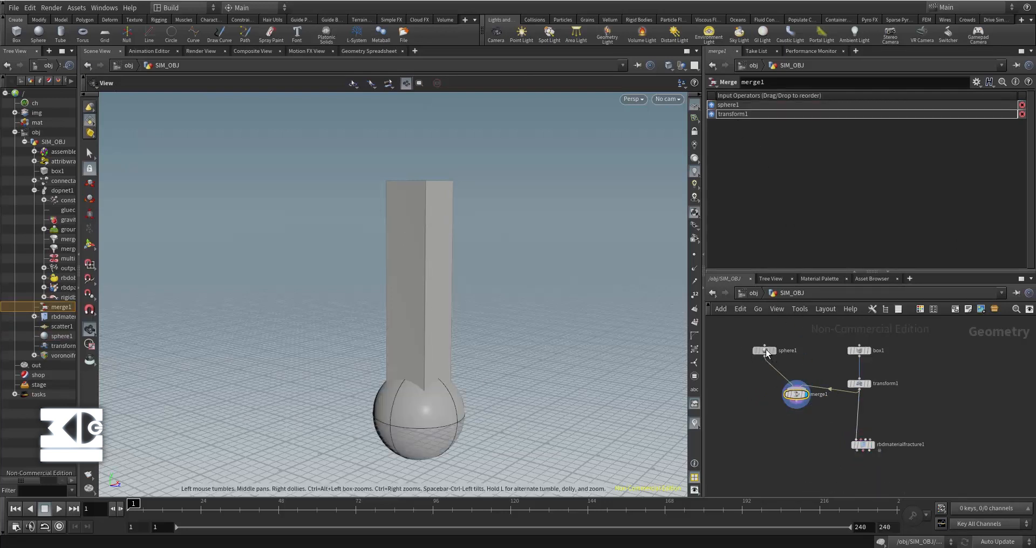
left_click(765, 351)
middle_click_drag(874, 137, 917, 134)
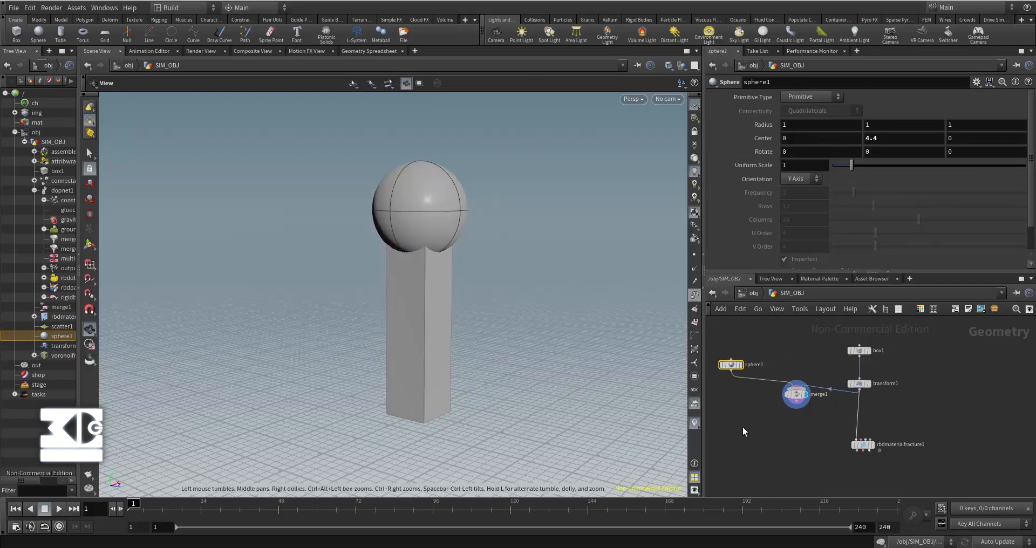
Step: Add an IsoOffset node fed by sphere1, display it, and set its Uniform Sampling Divs to 27
key("Tab")
type("iso")
key("Return")
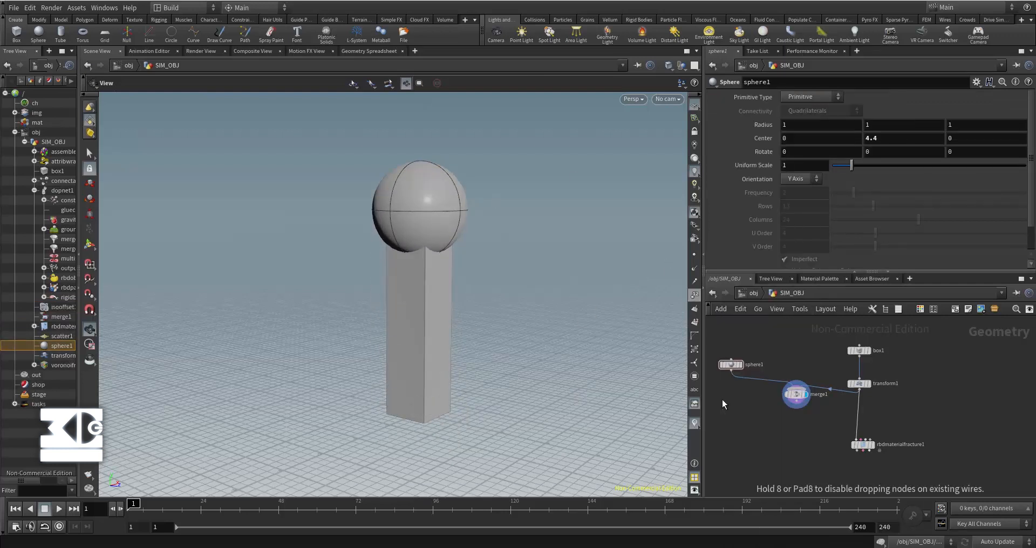
left_click(737, 398)
left_click_drag(737, 378, 738, 393)
left_click(748, 398)
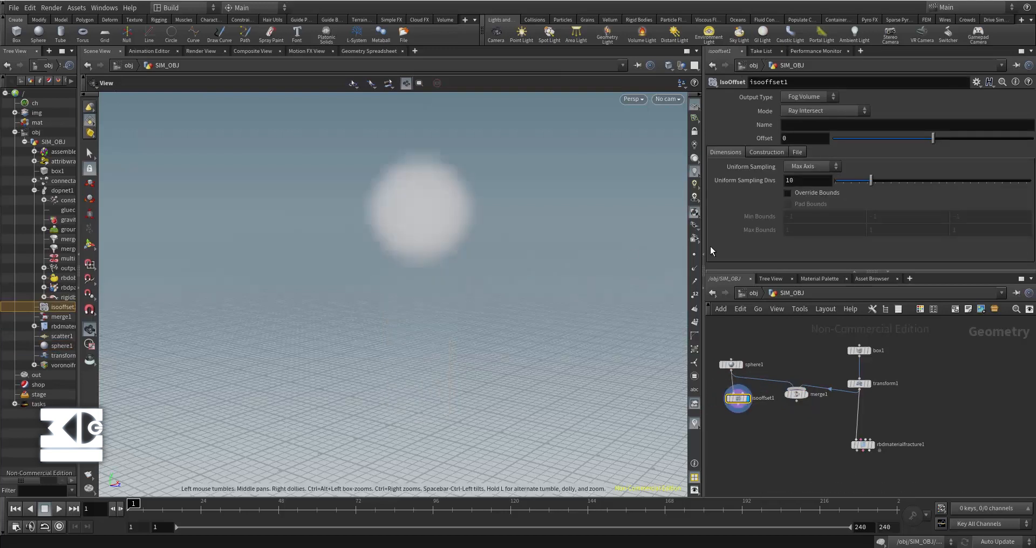
left_click_drag(870, 180, 939, 181)
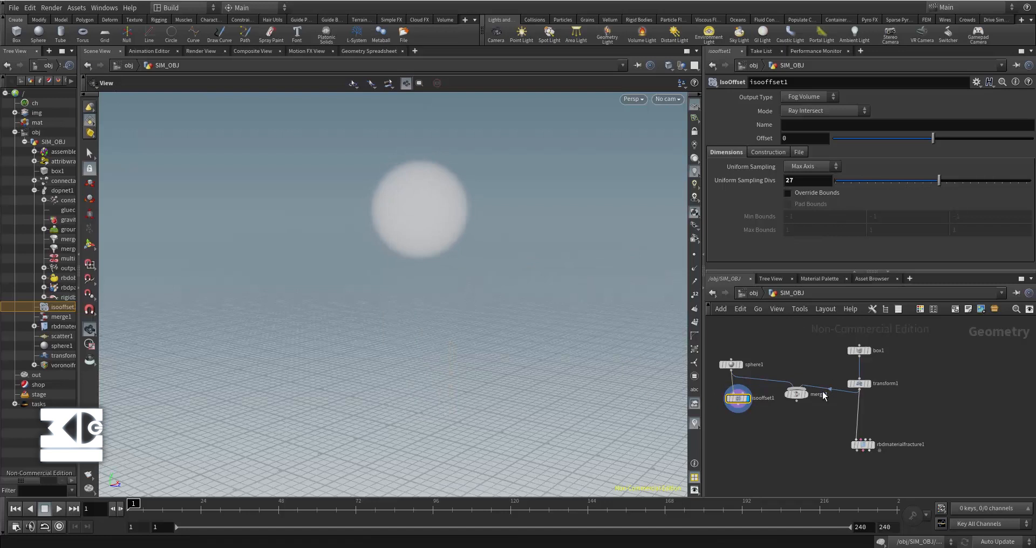
Step: Add a Scatter node below isooffset1 and connect its output to the points input of rbdmaterialfracture1
key("Tab")
type("sca")
key("Return")
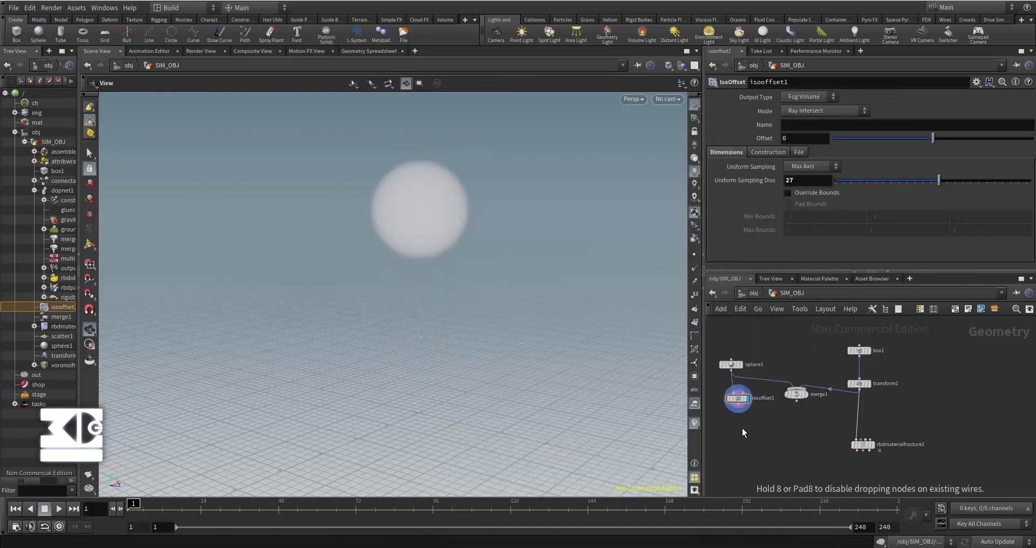
left_click(742, 428)
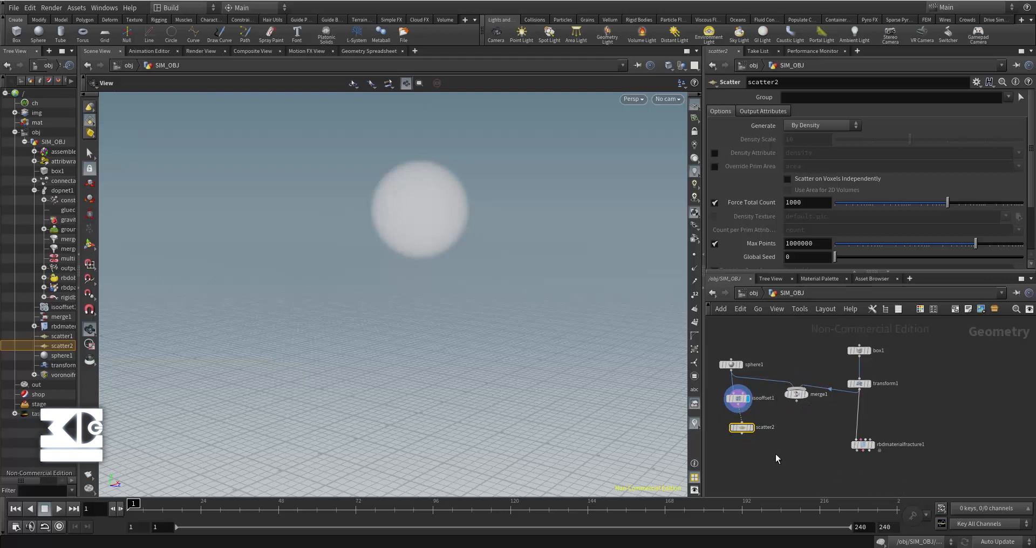
left_click_drag(743, 433, 887, 444)
Step: Delete merge1, then display rbdmaterialfracture1 and enable its Input Points option for the cell points
left_click_drag(782, 361, 814, 426)
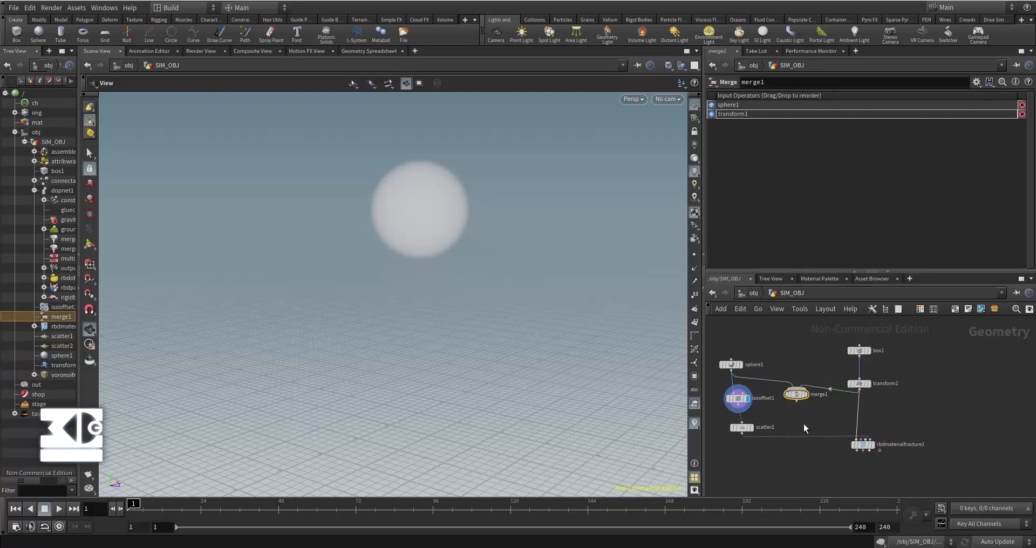
key("Delete")
mouse_move(876, 451)
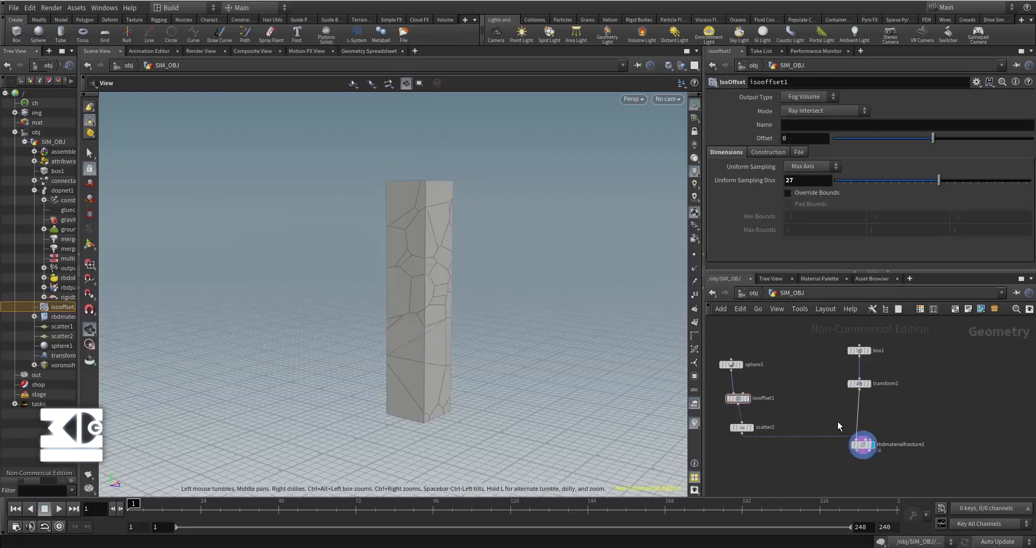
left_click(862, 444)
scroll(773, 225, "down", 5)
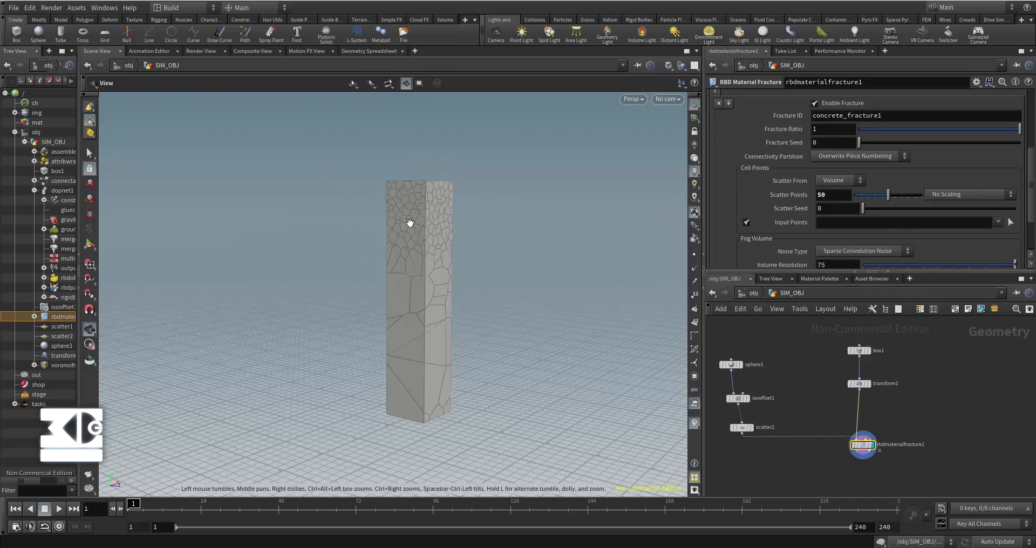
Step: Rearrange the sphere1, isooffset1 and scatter2 nodes beside the box1 branch in the network
left_click_drag(747, 374, 748, 348)
left_click(813, 362)
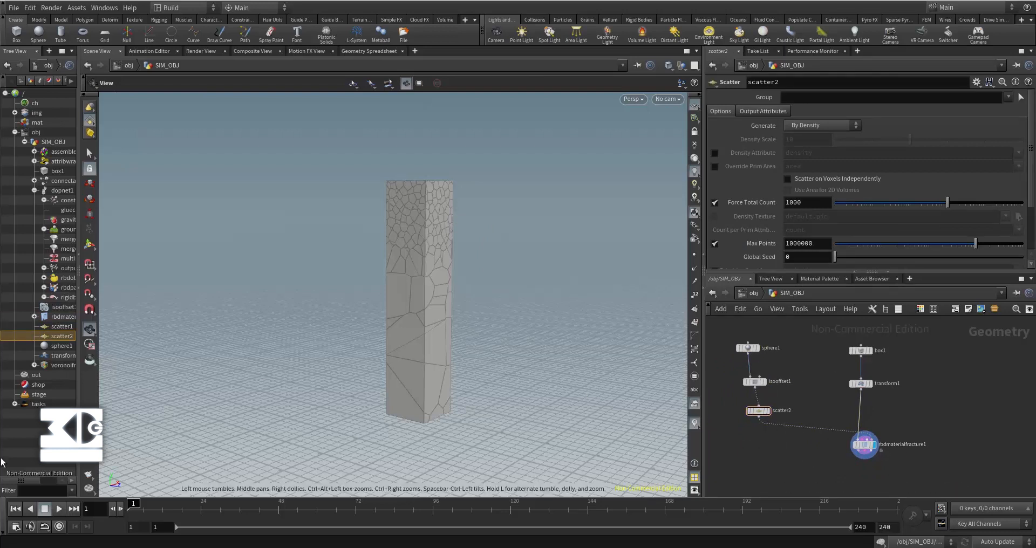
scroll(756, 472, "down", 1)
middle_click_drag(756, 472, 741, 419)
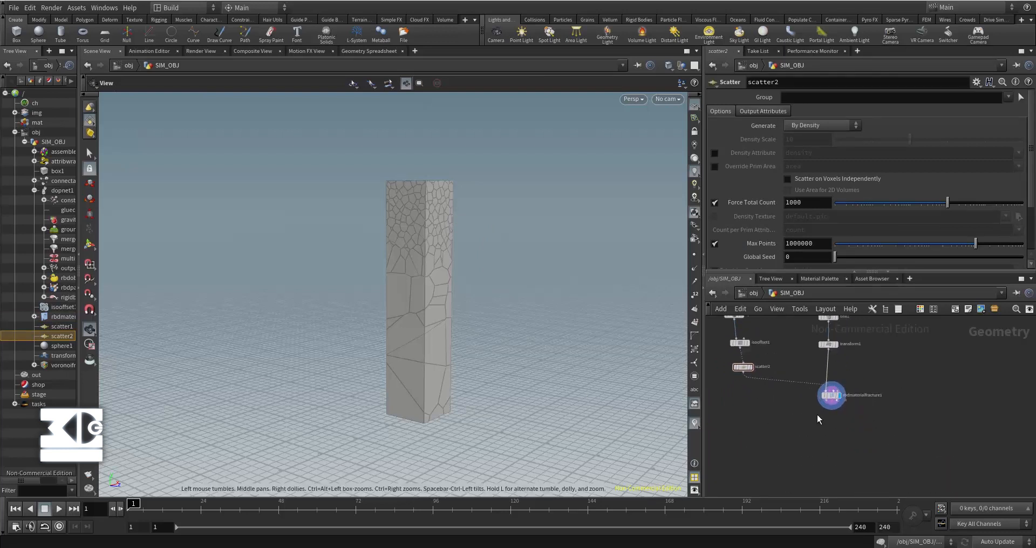
Step: Add an RBD Bullet Solver node to the SIM_OBJ network below rbdmaterialfracture1
left_click(58, 509)
key("Tab")
type("rbd")
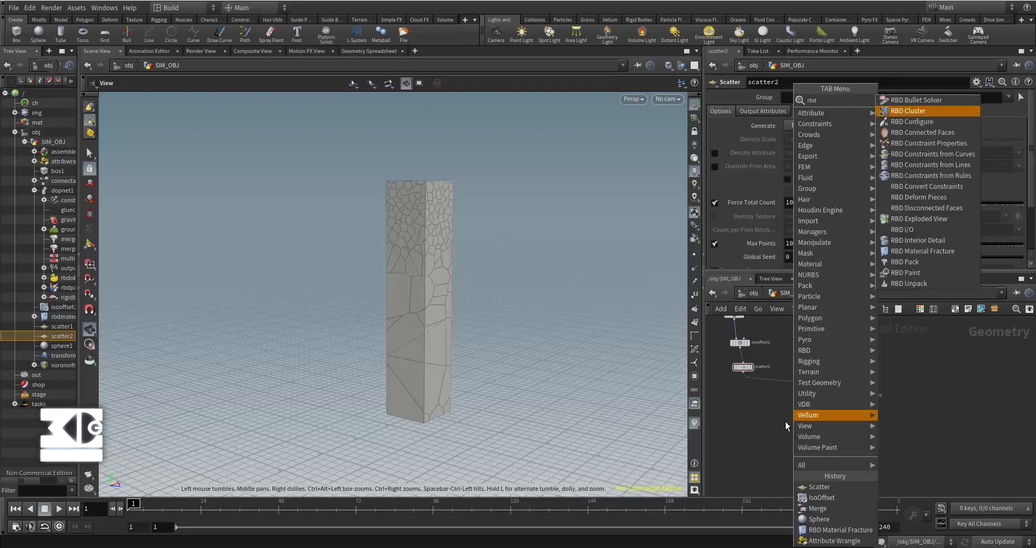
key("Down")
key("Down")
key("Down")
key("Down")
key("Down")
key("Down")
key("Down")
key("Down")
key("Up")
key("Up")
key("Up")
key("Up")
key("Up")
key("Up")
key("Up")
key("Up")
key("Up")
key("Escape")
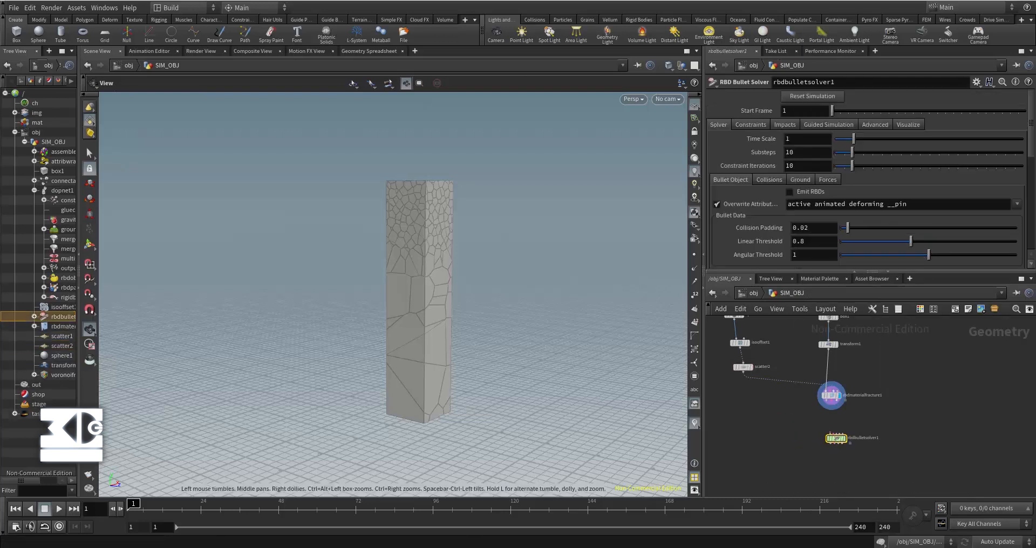
Step: Connect the geometry and constraint outputs of rbdmaterialfracture1 to rbdbulletsolver1, display the solver, and test-play the simulation
scroll(840, 418, "up", 3)
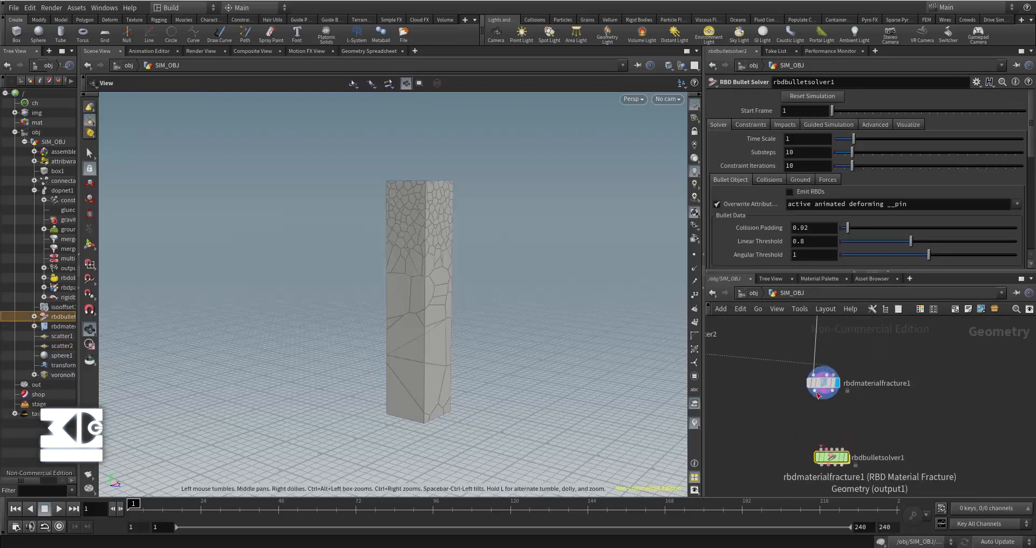
left_click_drag(815, 391, 825, 443)
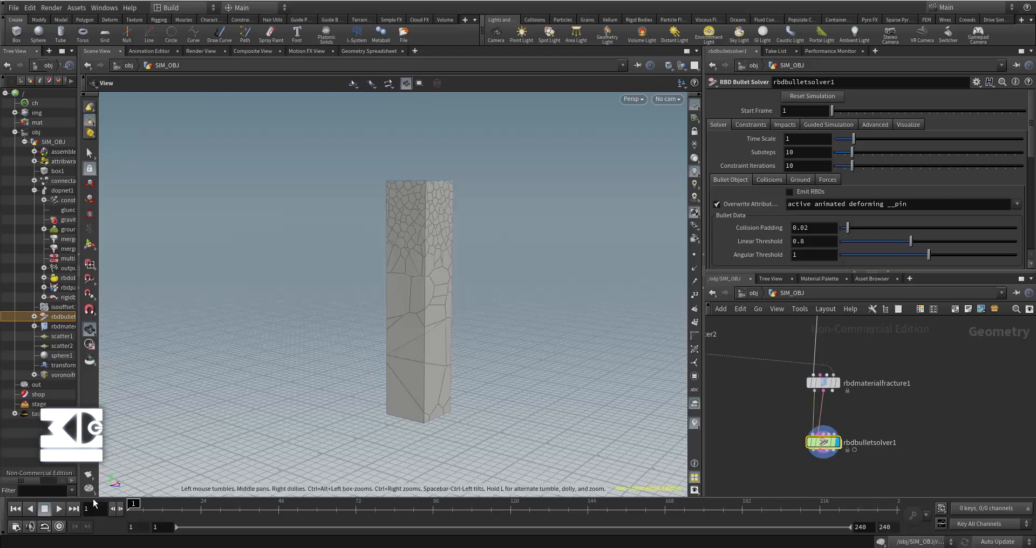
left_click(57, 509)
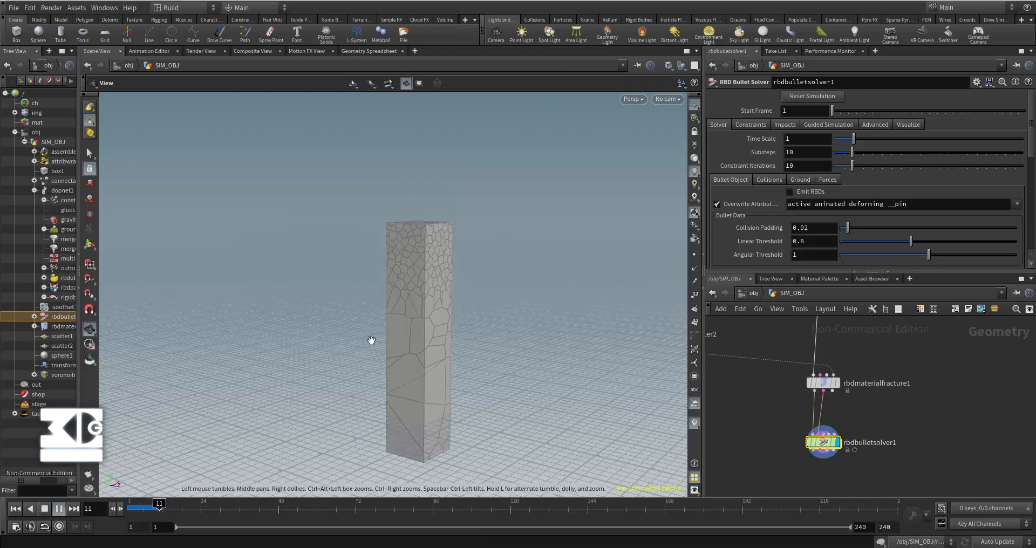
left_click(44, 508)
left_click(15, 508)
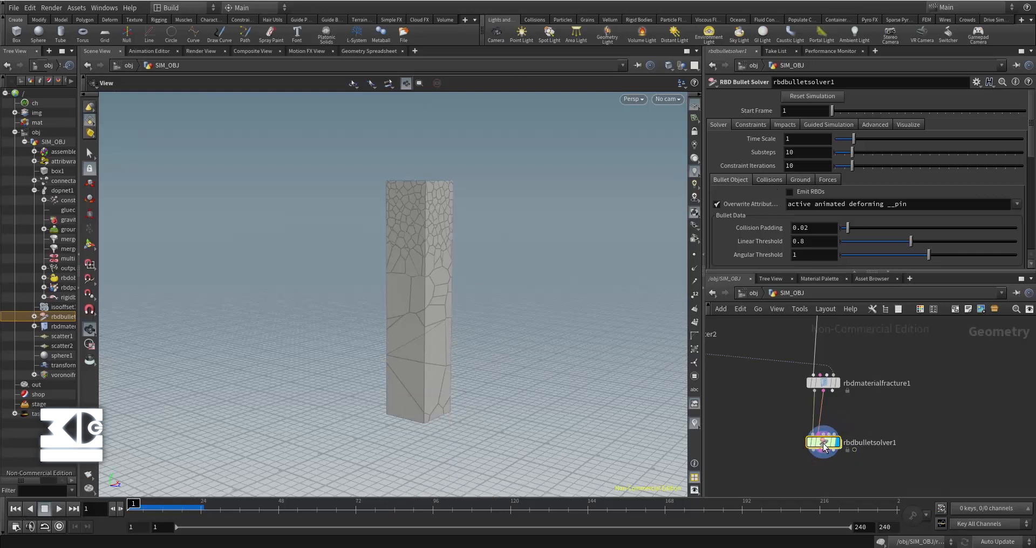
Step: Set the bullet solver's Add Ground Plane option to Ground Plane and play the simulation, then return to frame 1
left_click(769, 181)
left_click(808, 193)
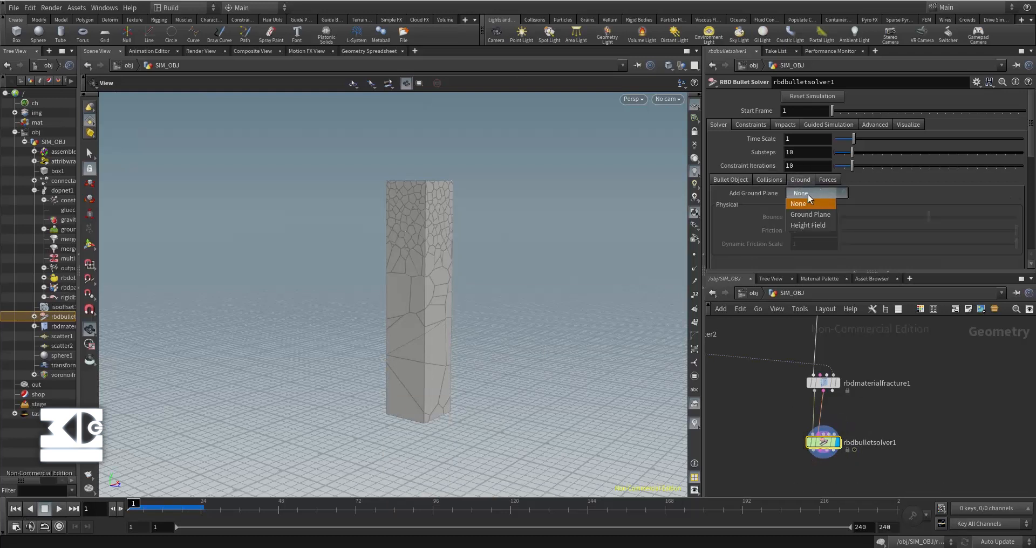
left_click(807, 212)
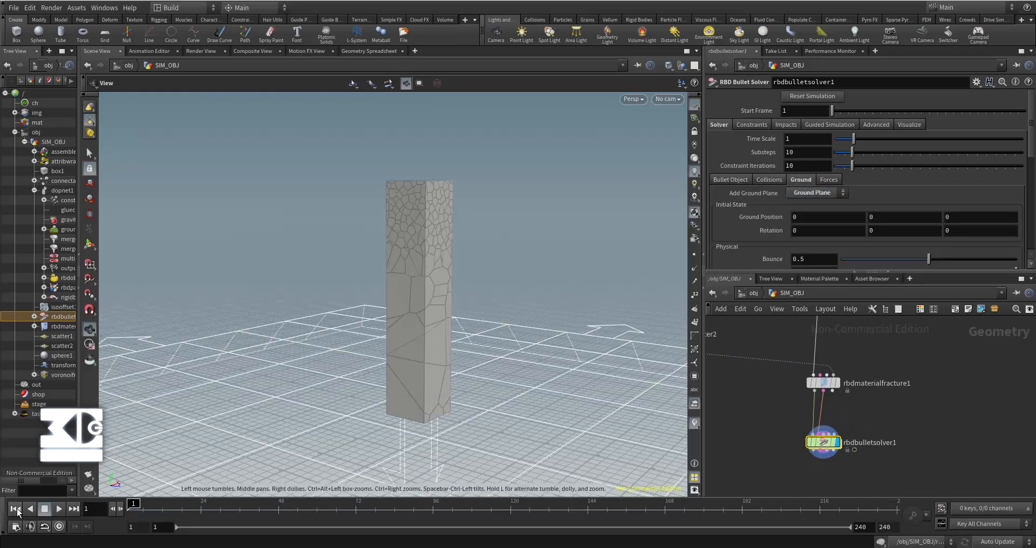
left_click(58, 508)
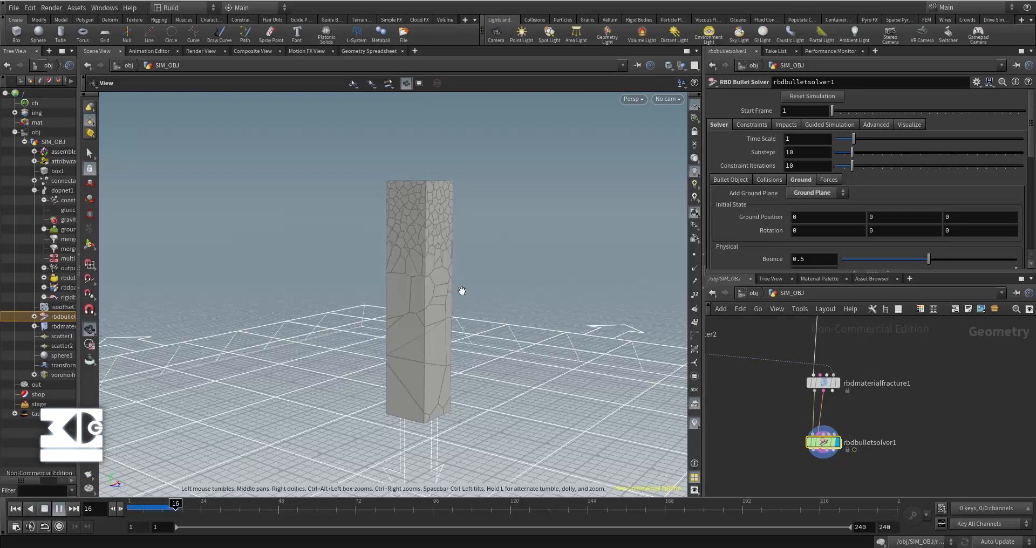
left_click(58, 508)
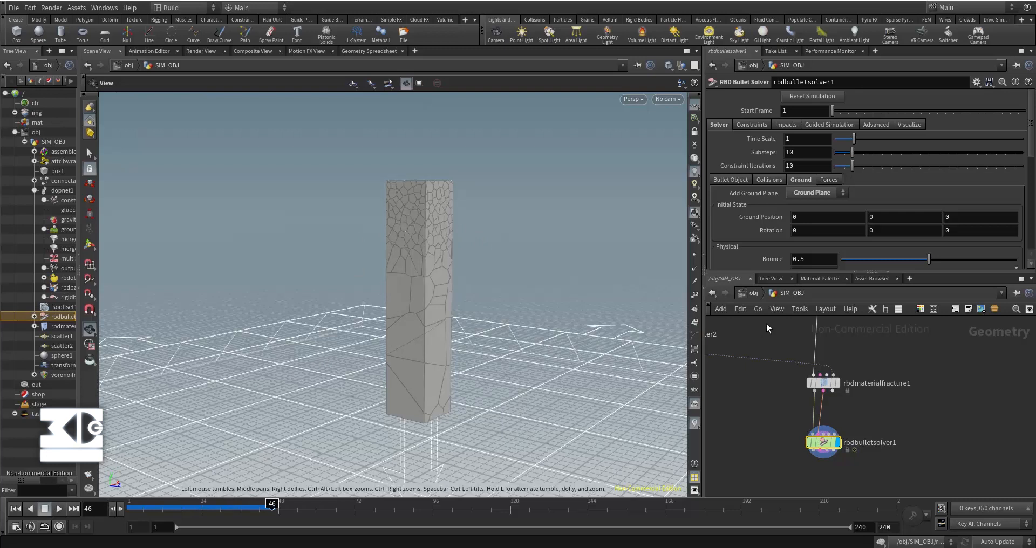
left_click(15, 508)
Step: Set the Scatter Points of the concrete fracture in rbdmaterialfracture1 to 20
middle_click_drag(832, 391, 828, 418)
left_click(826, 414)
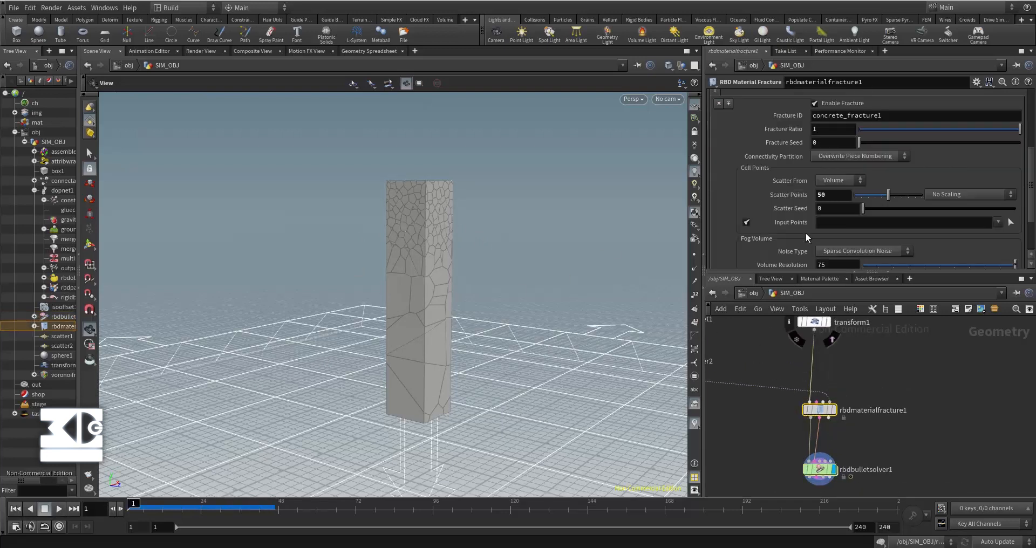
scroll(863, 205, "down", 3)
left_click(833, 250)
key("BackSpace")
key("BackSpace")
type("20")
key("Return")
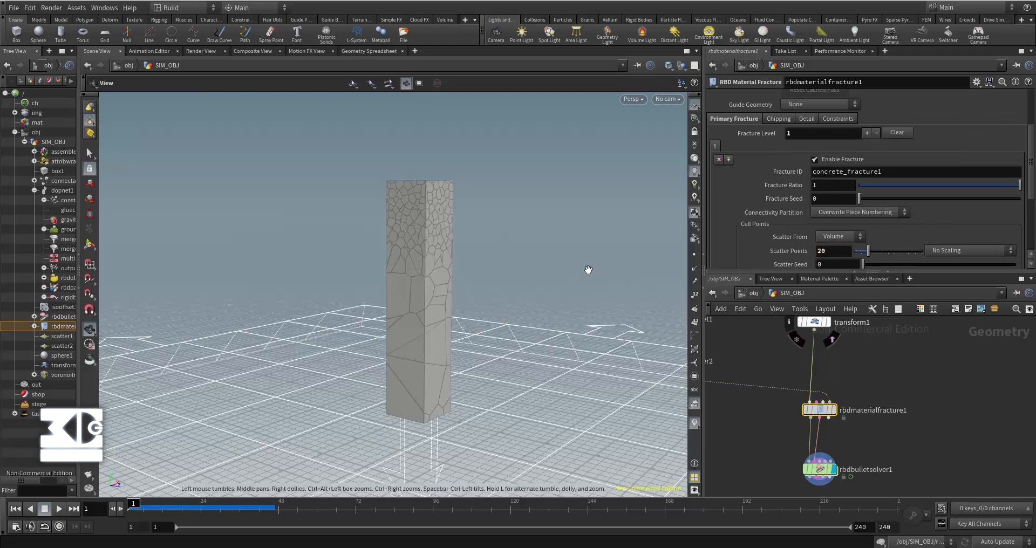
Step: Try a glue Primary Strength of 10 in a simulation run of rbdmaterialfracture1, then set the strength to 1000
scroll(795, 171, "up", 3)
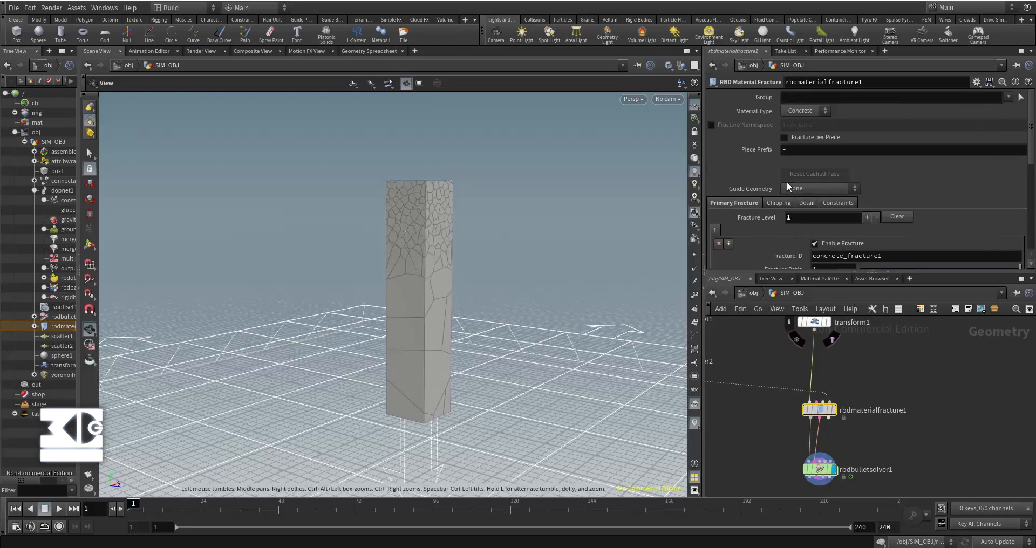
scroll(778, 186, "down", 1)
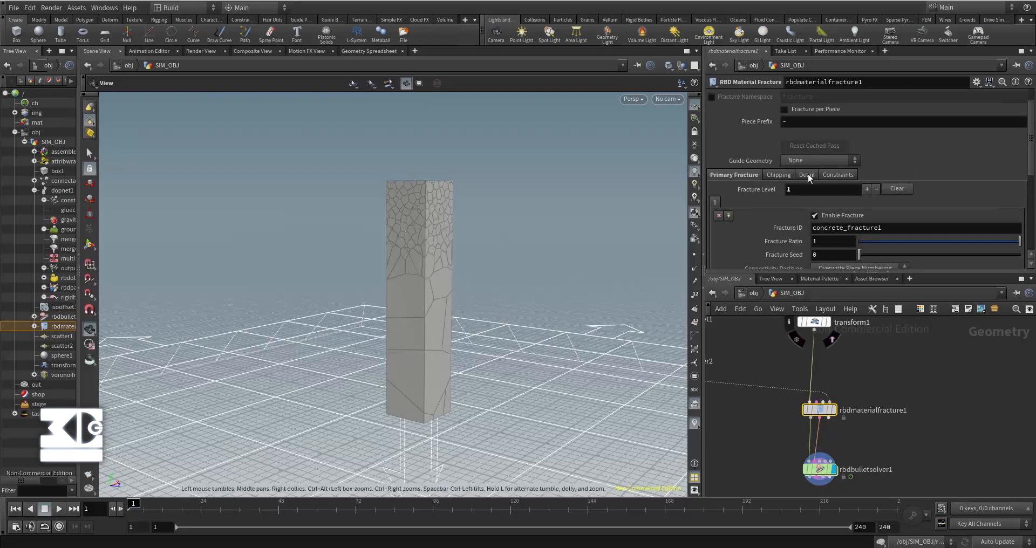
left_click(829, 174)
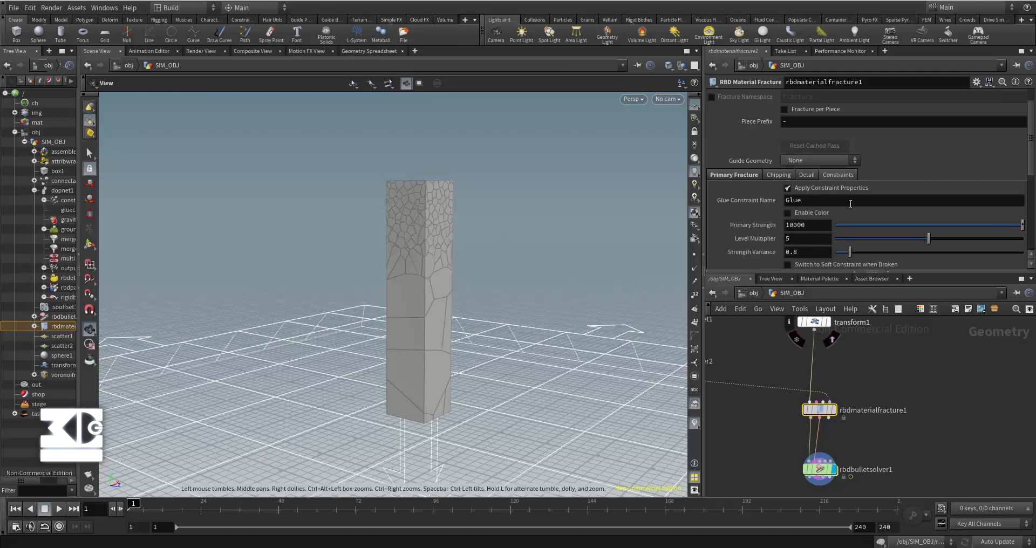
left_click(804, 225)
type("10")
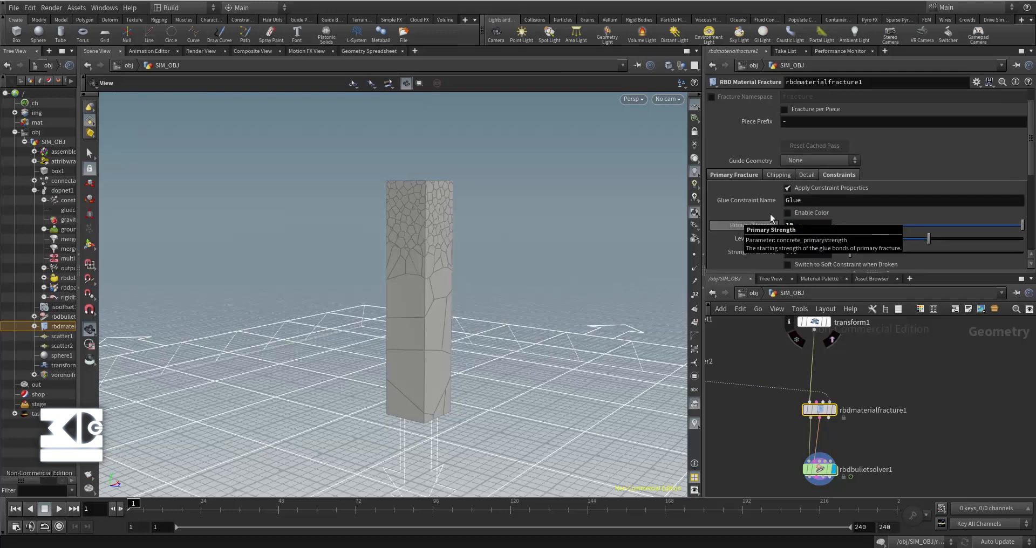
key("Return")
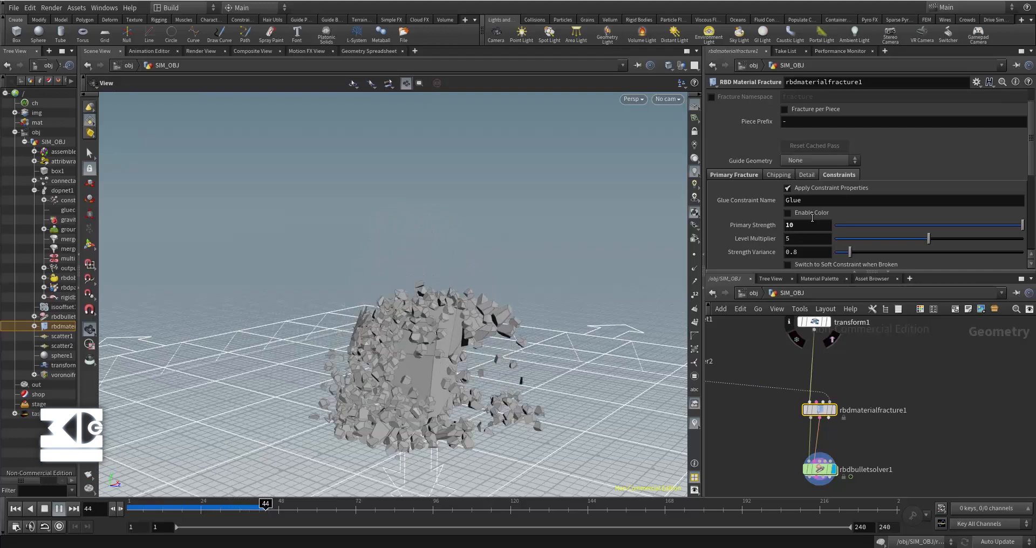
left_click(46, 512)
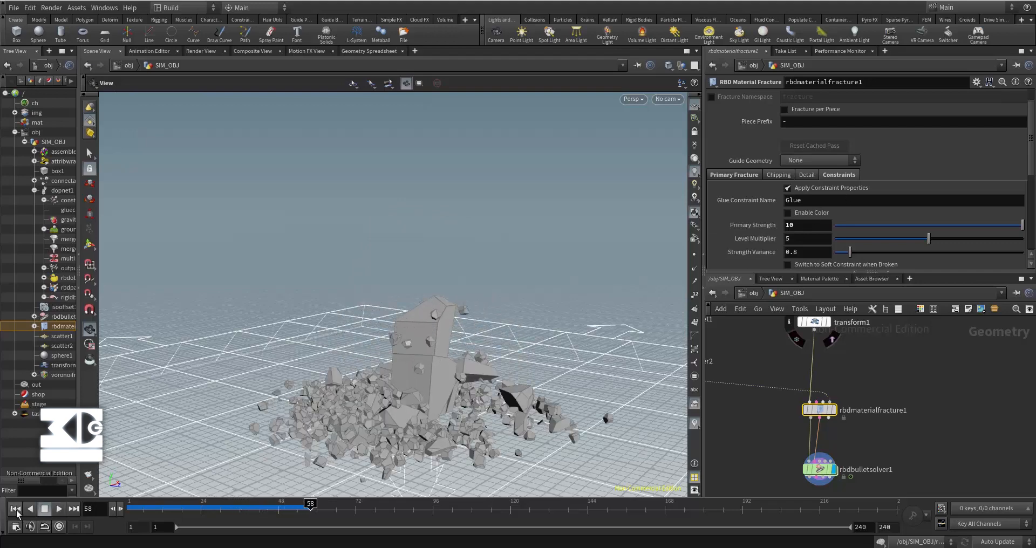
left_click(17, 511)
left_click_drag(805, 225, 778, 226)
type("1000")
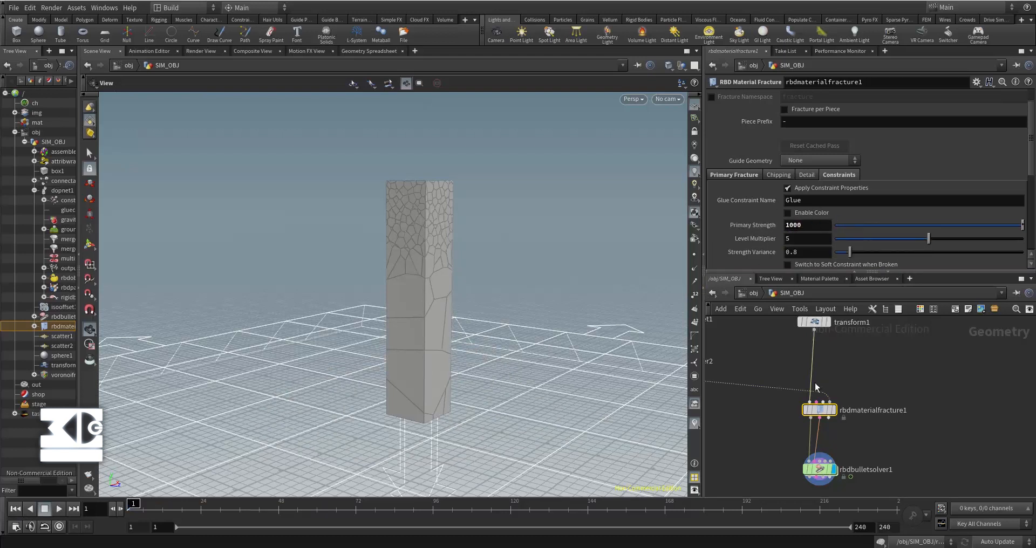
Step: Add an Exploded View node to the network between transform1 and rbdmaterialfracture1
scroll(817, 387, "down", 5)
key("Tab")
mouse_move(895, 404)
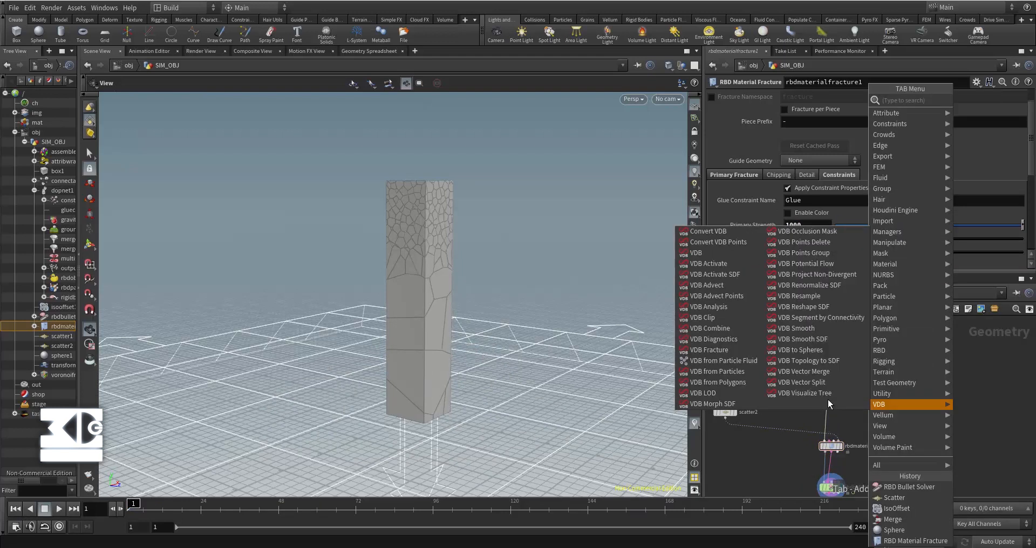
type("expl")
key("Return")
left_click(827, 399)
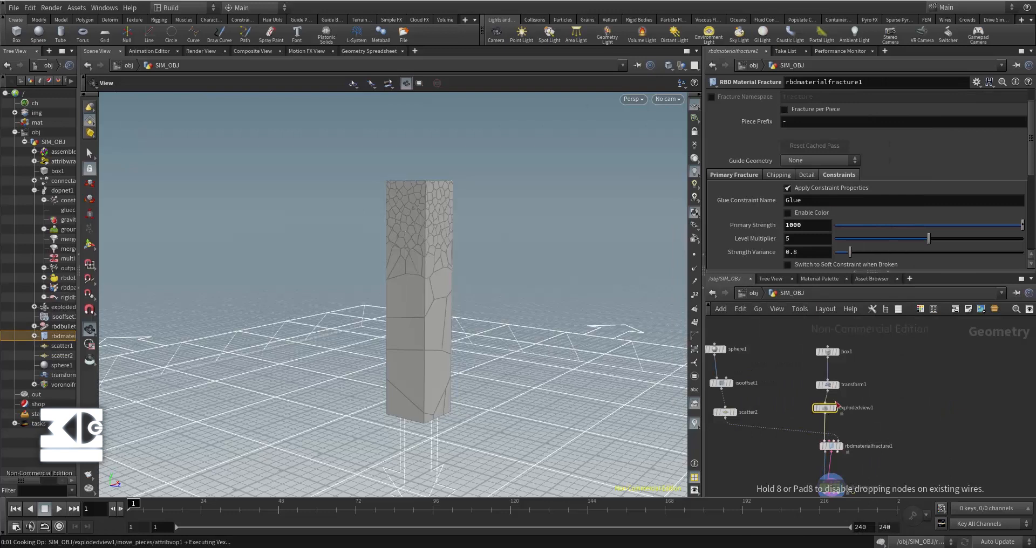
Step: Take explodedview1 off the transform1 wire, connect it to the rbdmaterialfracture1 output instead, and display the exploded pieces
left_click_drag(836, 404, 928, 443)
middle_click_drag(942, 460, 923, 418)
scroll(923, 418, "up", 3)
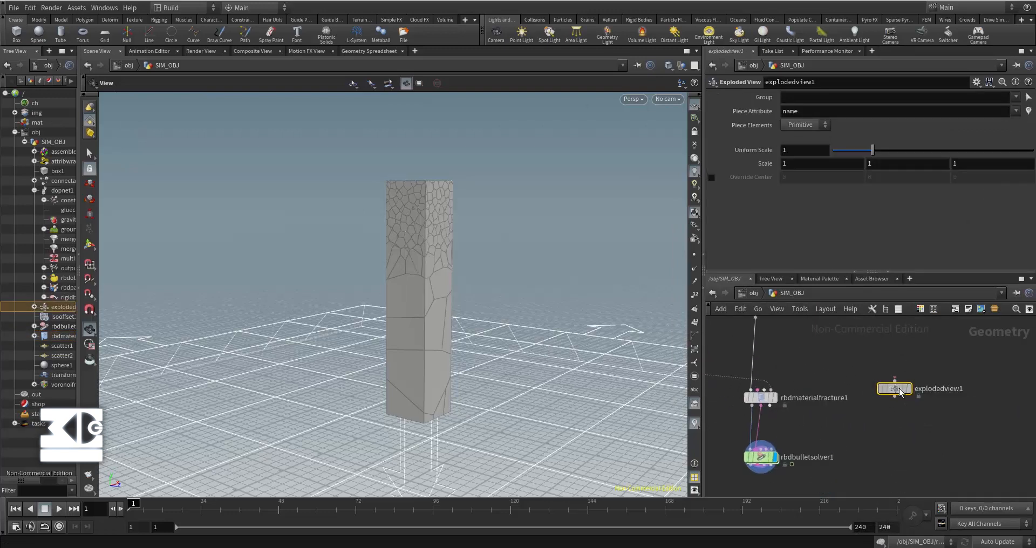
left_click_drag(900, 393, 881, 414)
left_click(885, 413)
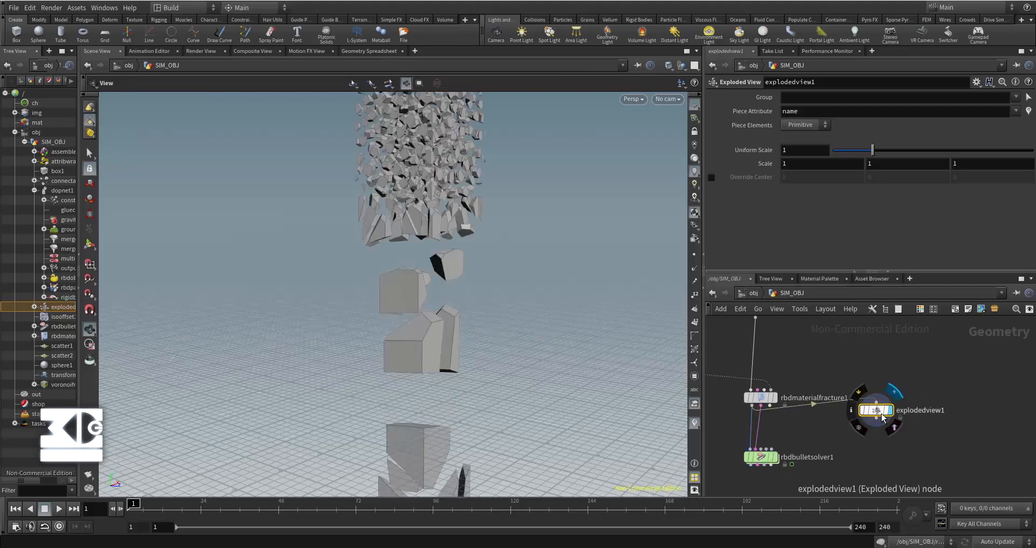
scroll(451, 281, "down", 5)
scroll(446, 264, "up", 3)
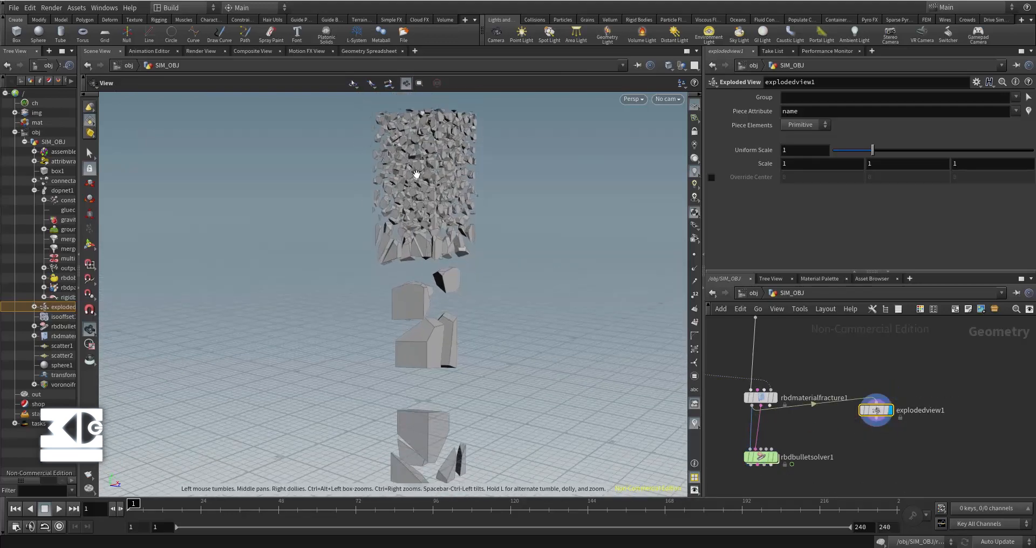
left_click_drag(491, 277, 471, 314)
scroll(513, 246, "up", 4)
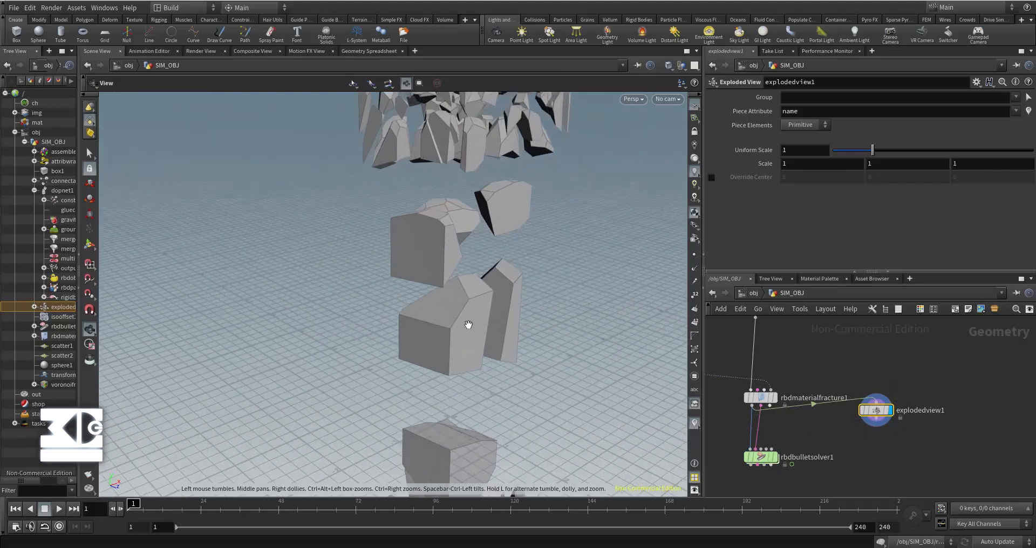
Step: Enable Edge Detail in the detail settings of rbdmaterialfracture1 and inspect the large exploded pieces
left_click(761, 397)
left_click(780, 175)
left_click(803, 177)
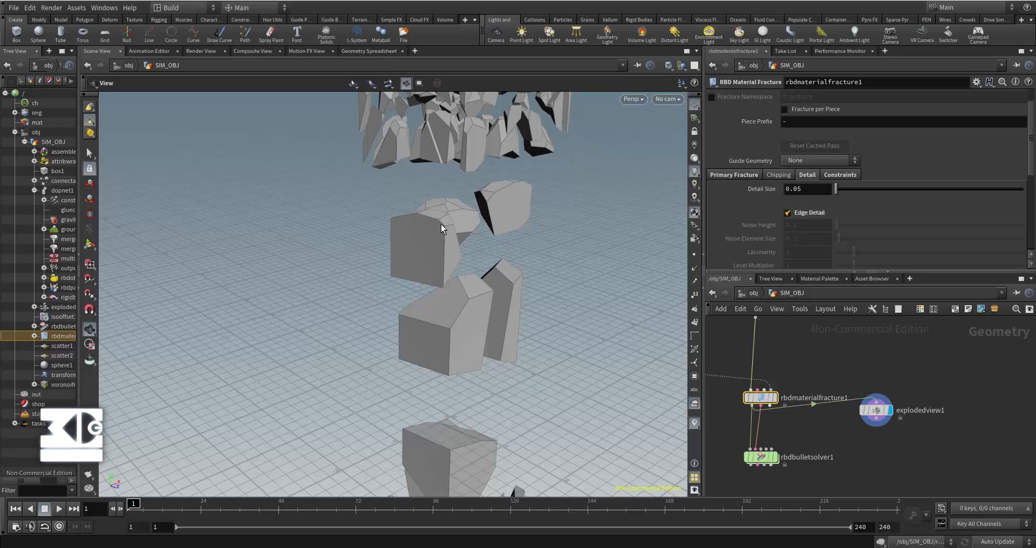
right_click_drag(491, 228, 531, 329)
middle_click_drag(531, 329, 429, 316)
middle_click_drag(466, 259, 535, 294)
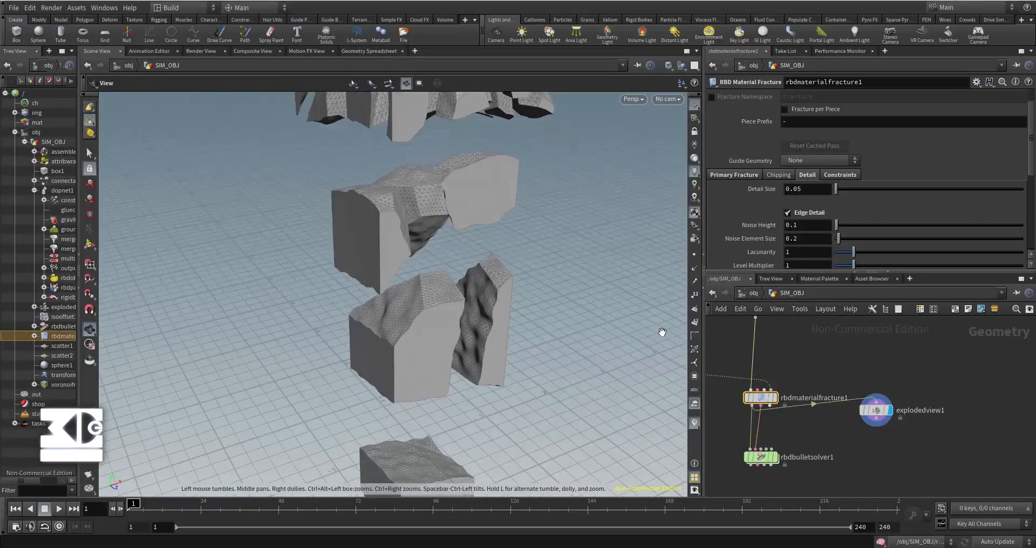
Step: Set the Detail Size of rbdmaterialfracture1 to 0.02
left_click_drag(793, 189, 746, 188)
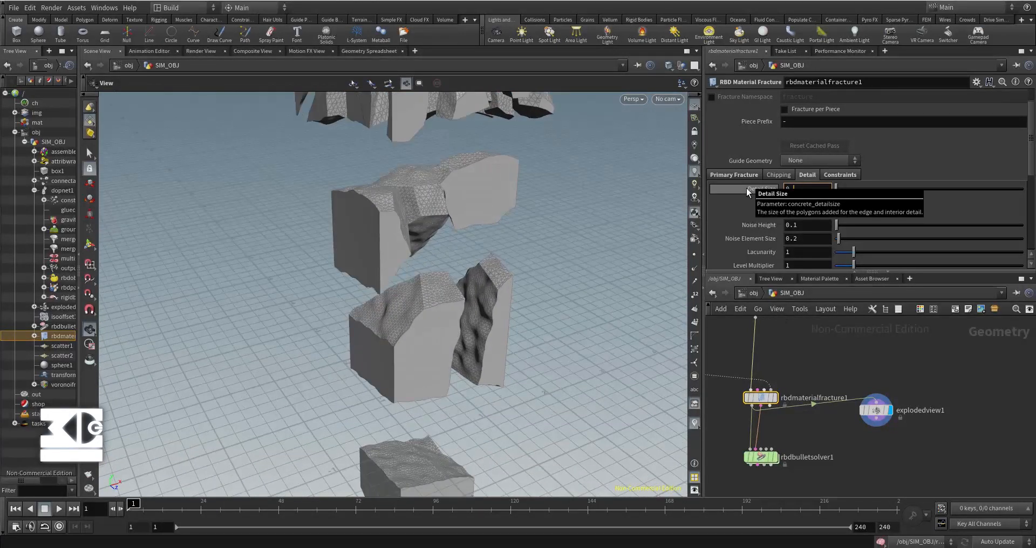
type("0.02")
key("Return")
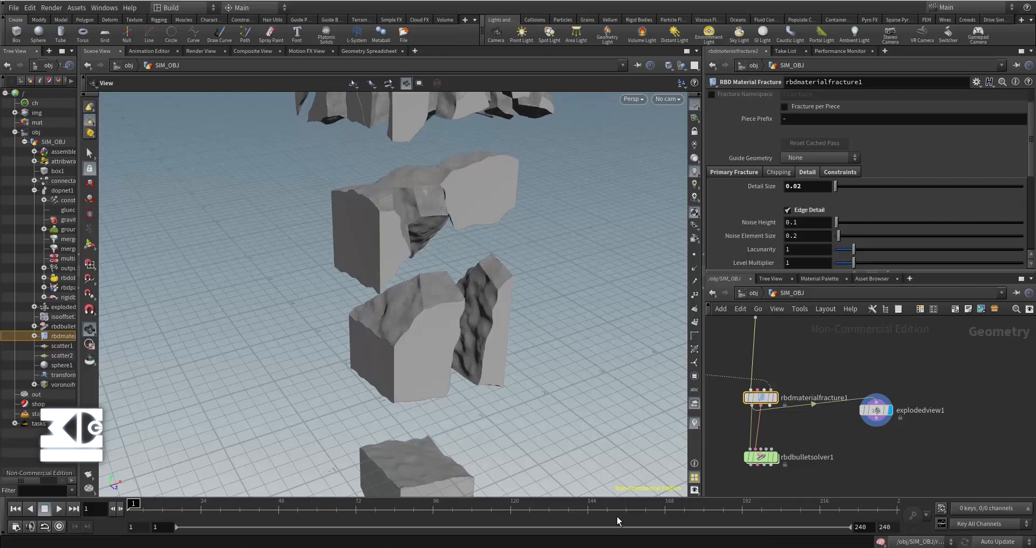
Step: Turn off Edge Detail on rbdmaterialfracture1 and display the rbdbulletsolver1 result
left_click(806, 222)
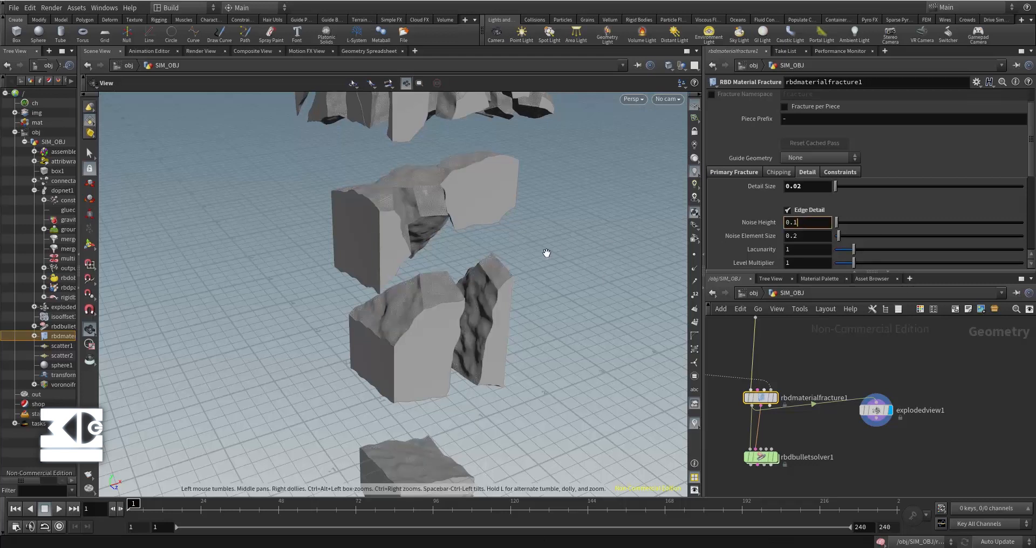
scroll(783, 220, "down", 1)
scroll(782, 237, "down", 2)
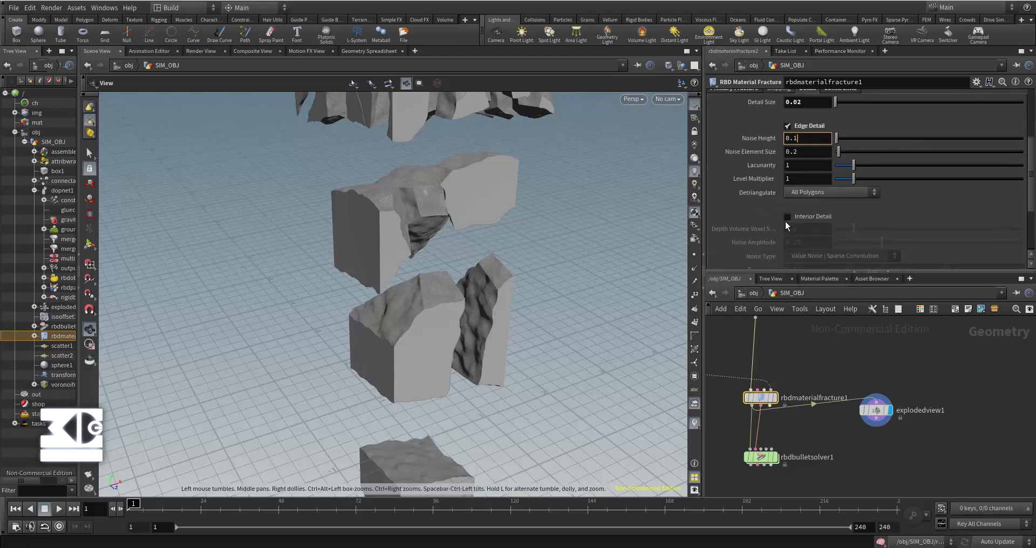
scroll(784, 219, "up", 3)
left_click(787, 210)
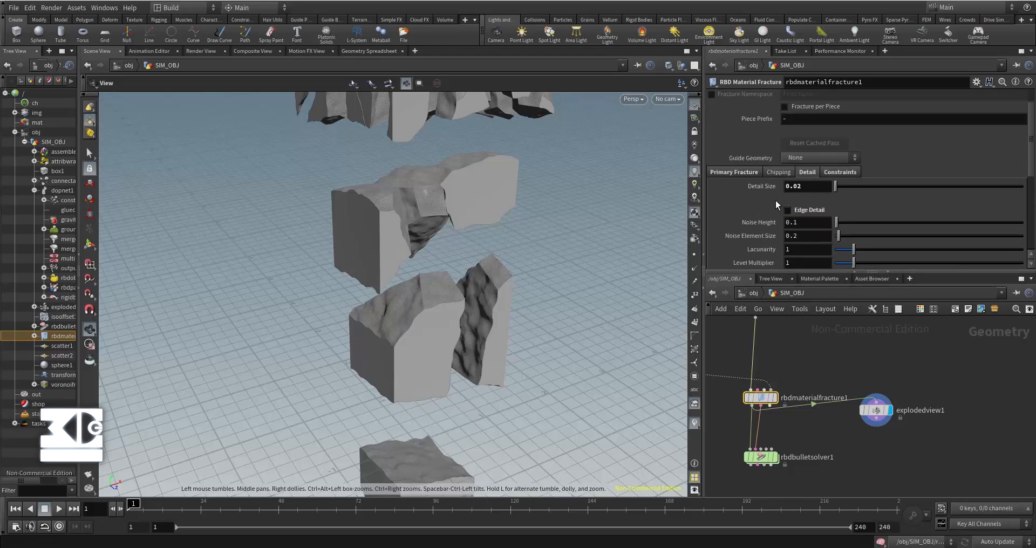
scroll(884, 408, "down", 3)
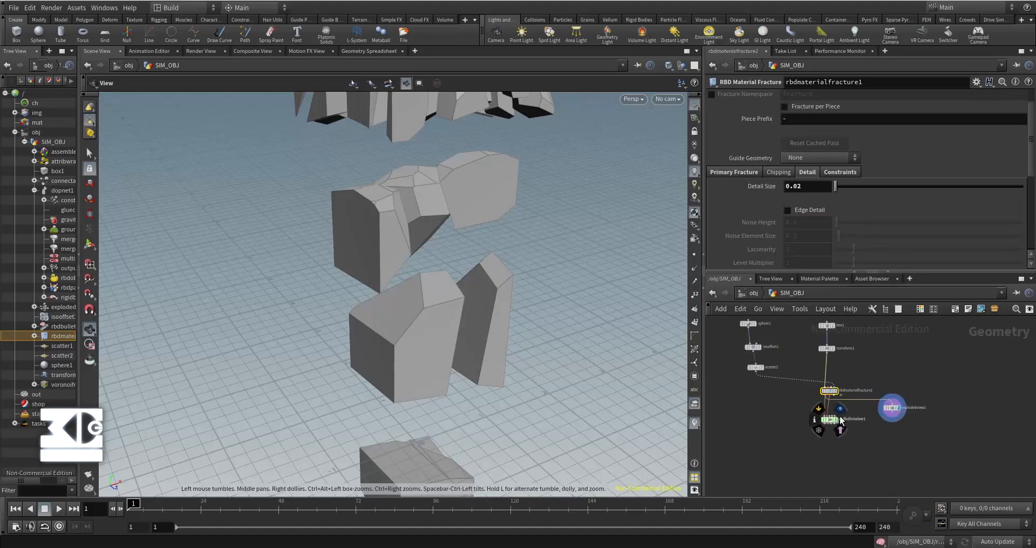
left_click(835, 420)
scroll(479, 251, "down", 4)
left_click_drag(430, 319, 492, 310)
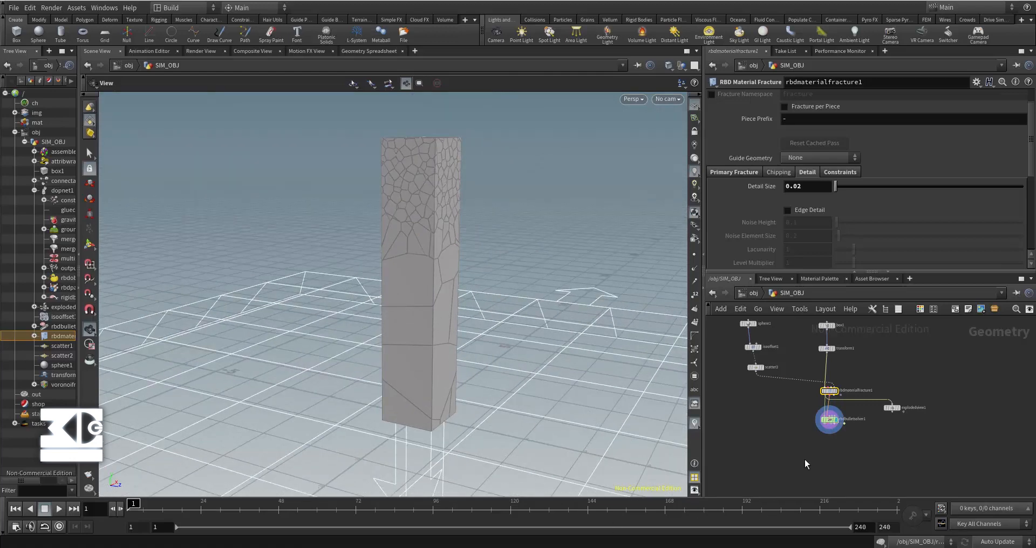
Step: Add a second Sphere node and merge it with the column using a Merge node between transform1 and rbdmaterialfracture1
left_click(830, 426)
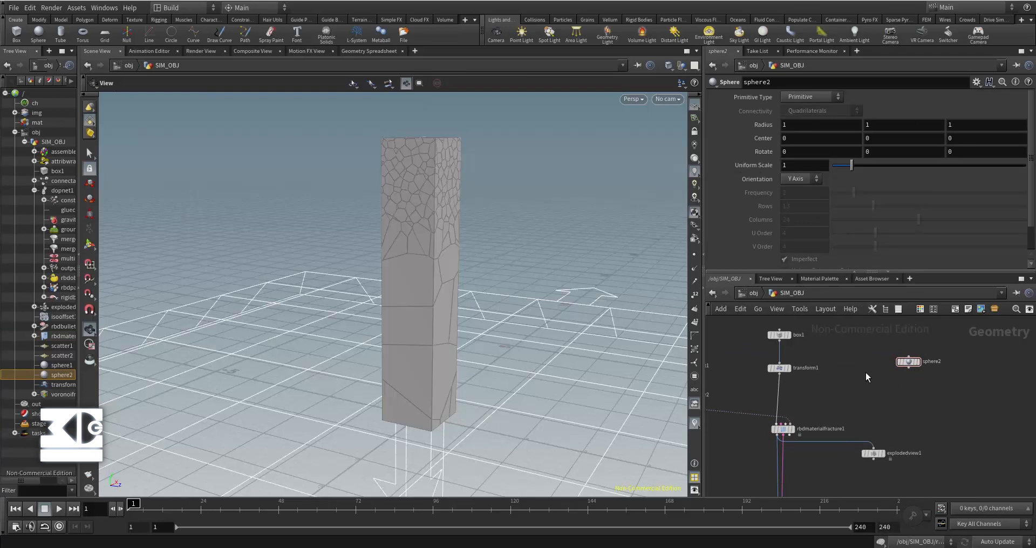
key("Tab")
type("mer")
key("Down")
key("Return")
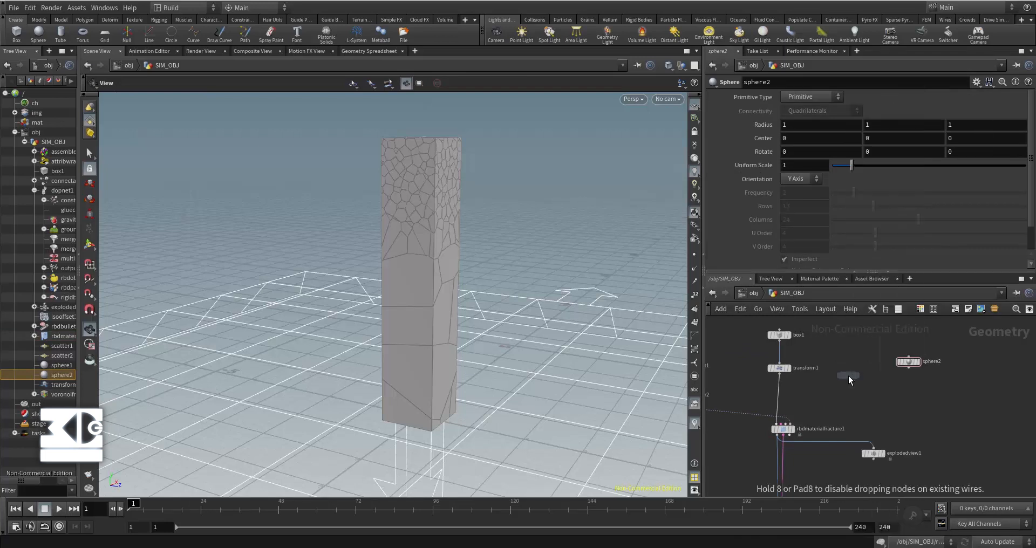
left_click(782, 390)
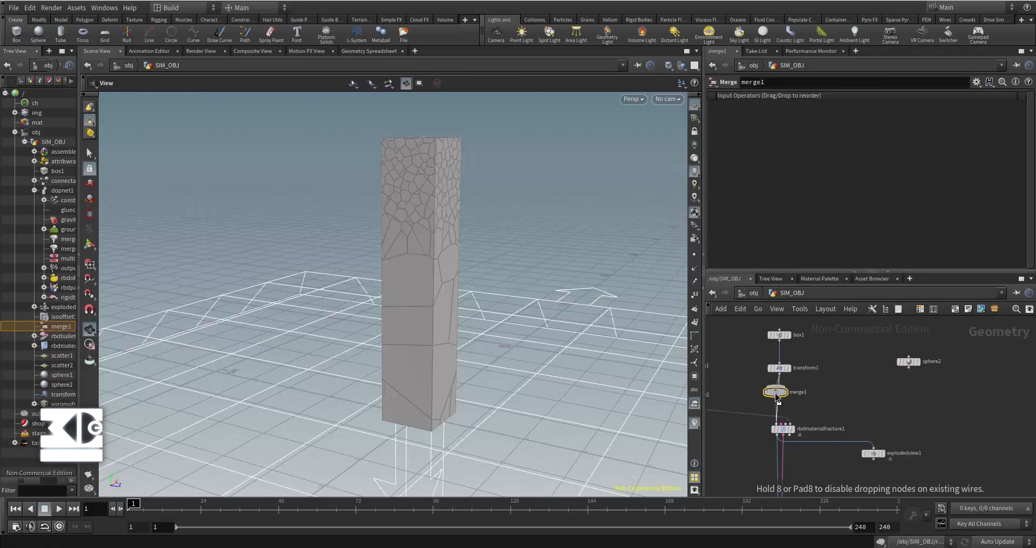
left_click_drag(909, 368, 796, 400)
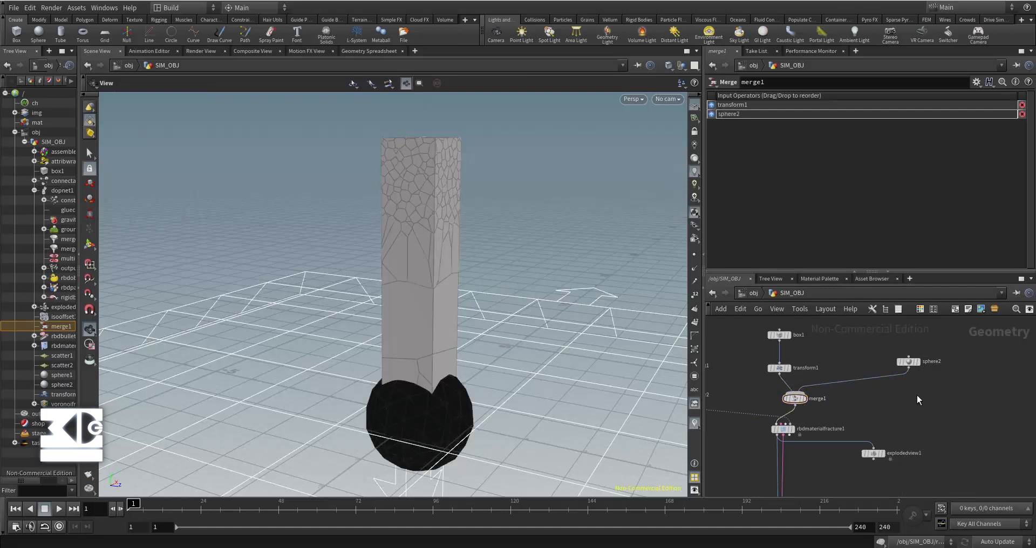
Step: Add a Transform node between sphere2 and merge1 and align it beneath the sphere node
key("Tab")
type("tran")
key("Return")
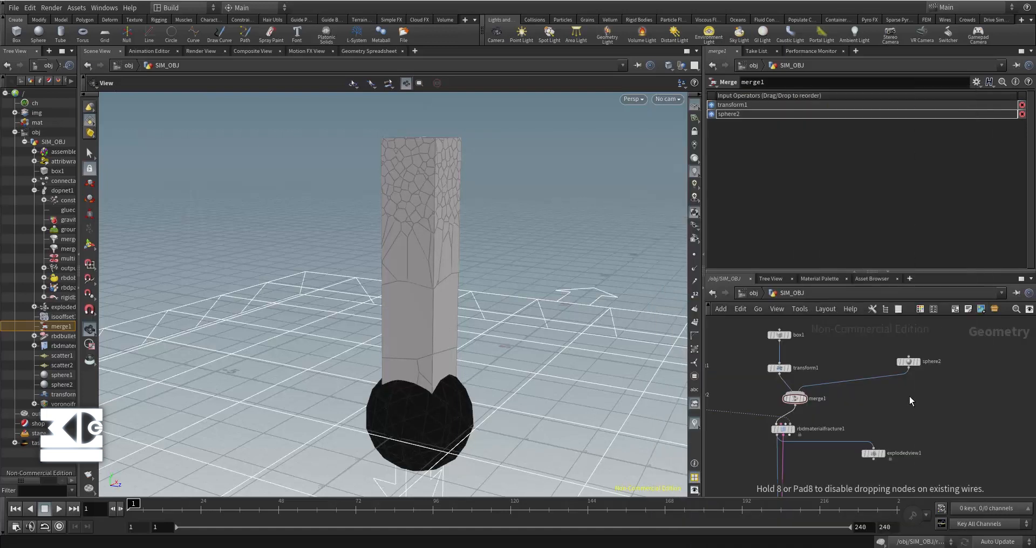
left_click(906, 394)
left_click_drag(891, 390, 888, 384)
left_click(887, 381)
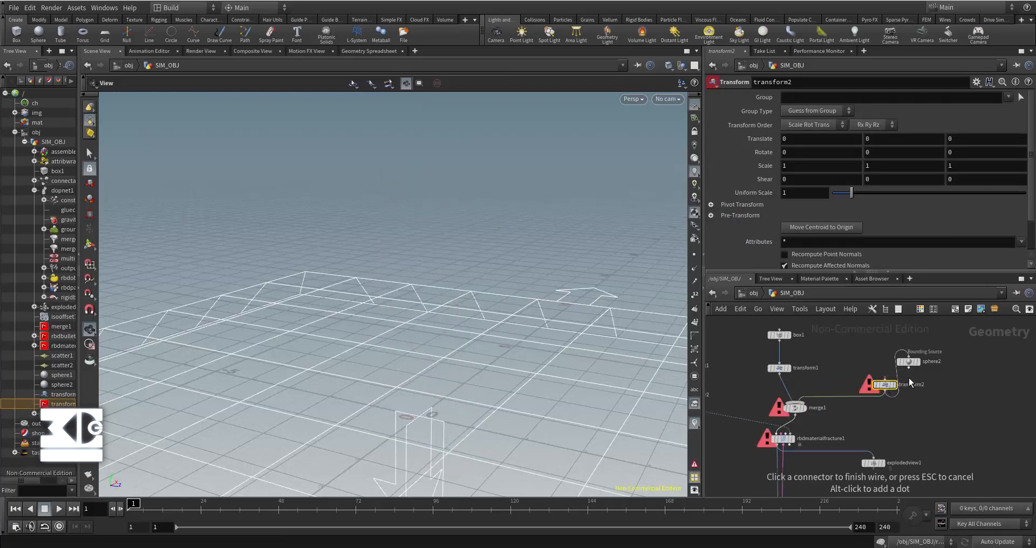
left_click(909, 368)
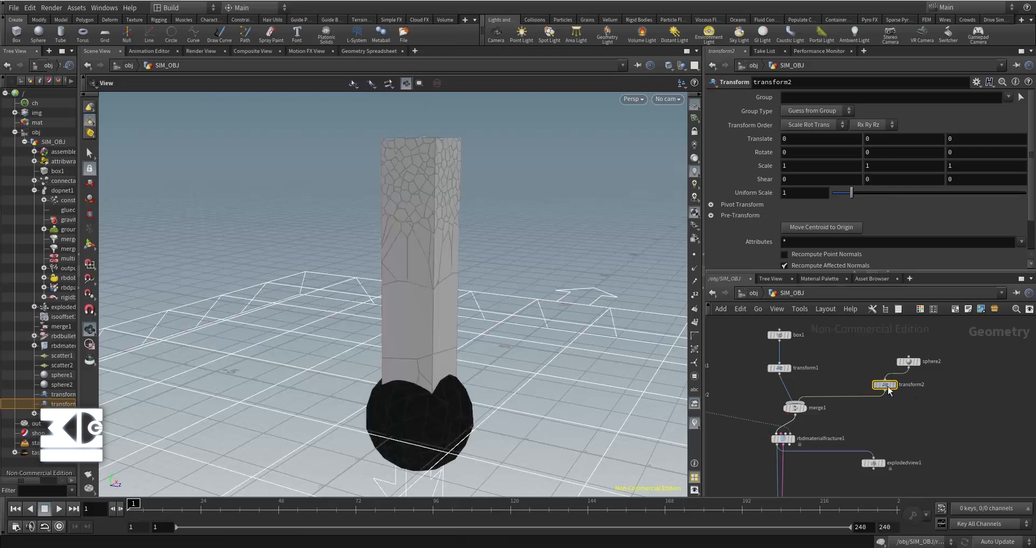
left_click_drag(889, 386, 914, 390)
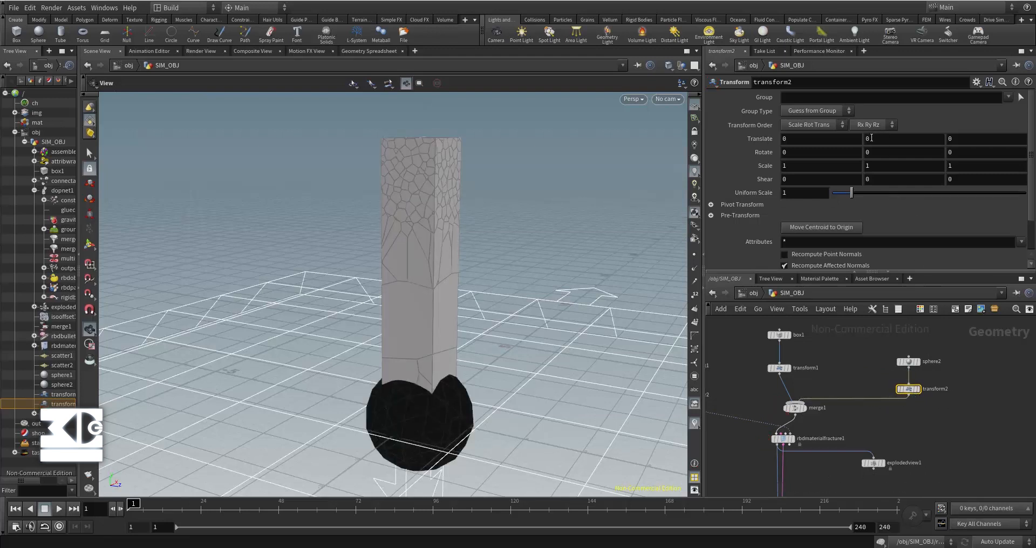
Step: Move the sphere to Translate Y 4.2 and Z 7 in transform2, checking it through merge1, and set Uniform Scale to 0.92
middle_click_drag(871, 138, 1003, 143)
left_click_drag(463, 226, 584, 298)
left_click(806, 410)
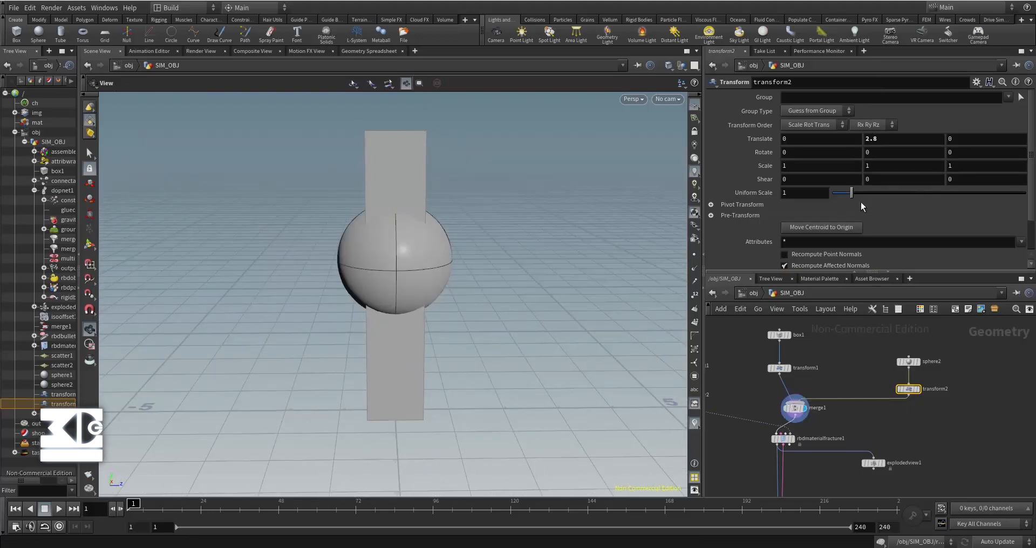
middle_click_drag(874, 138, 917, 150)
left_click_drag(205, 302, 323, 280)
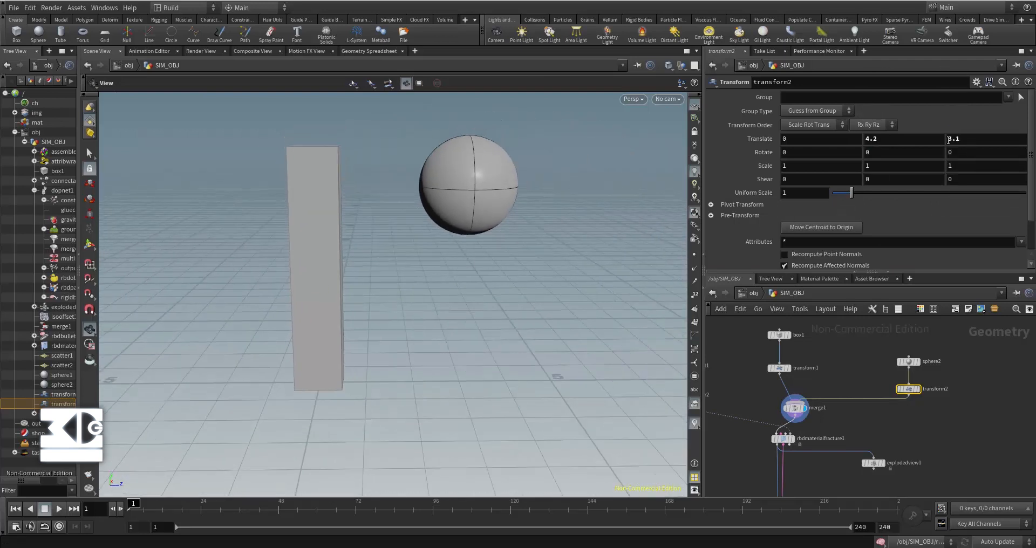
middle_click_drag(944, 139, 1020, 141)
middle_click_drag(465, 274, 402, 248)
scroll(402, 248, "down", 2)
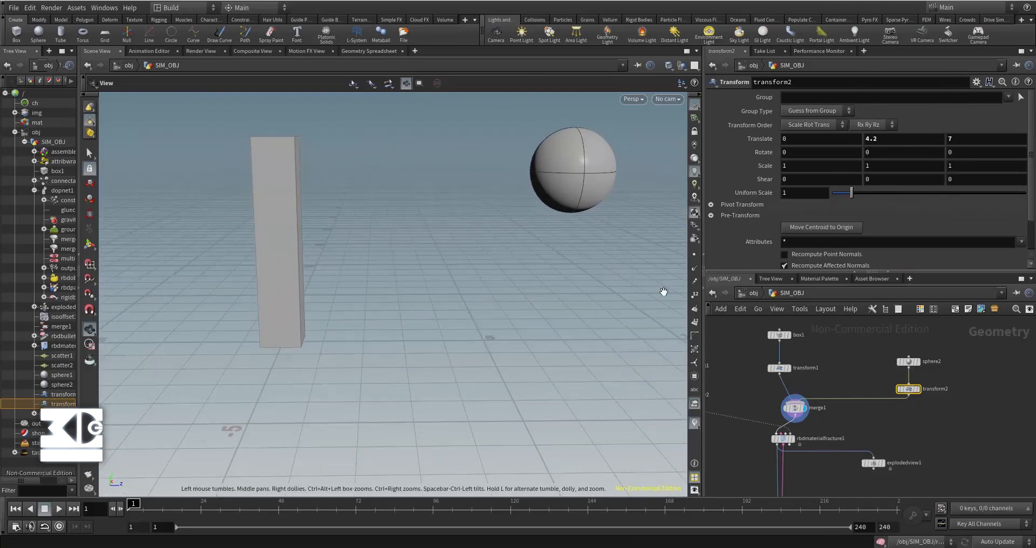
left_click_drag(852, 193, 849, 193)
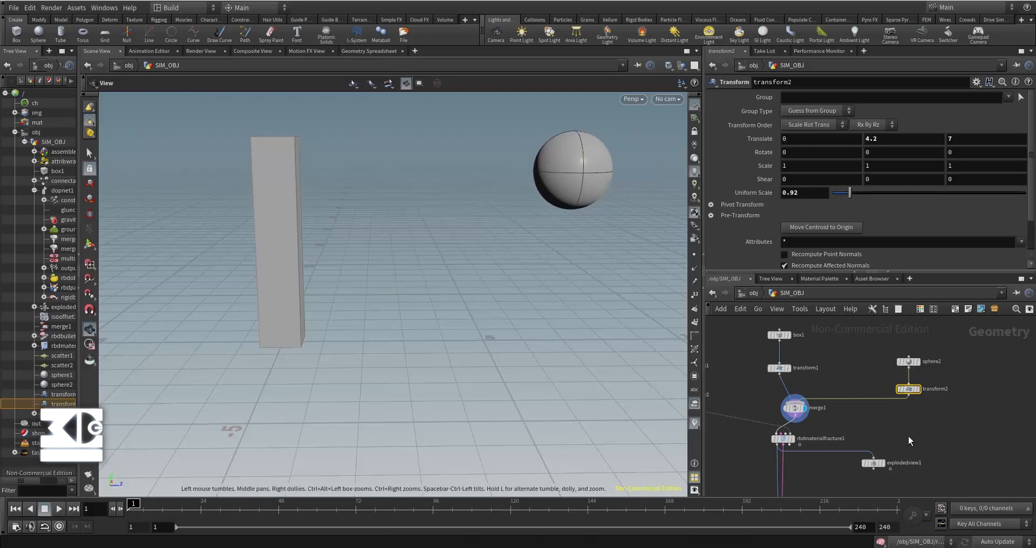
Step: Insert an RBD Configure node between transform2 and merge1
key("Tab")
type("rbd")
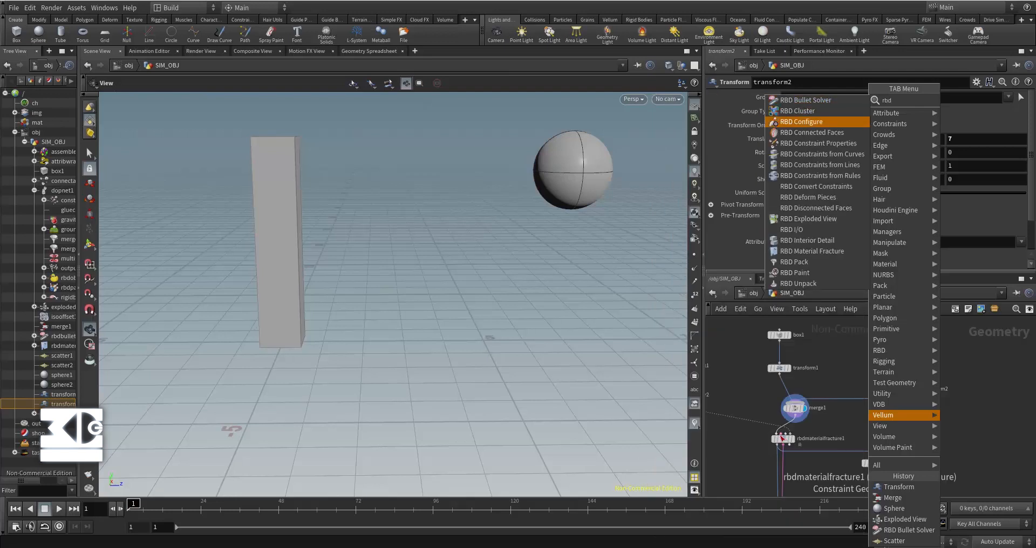
key("Return")
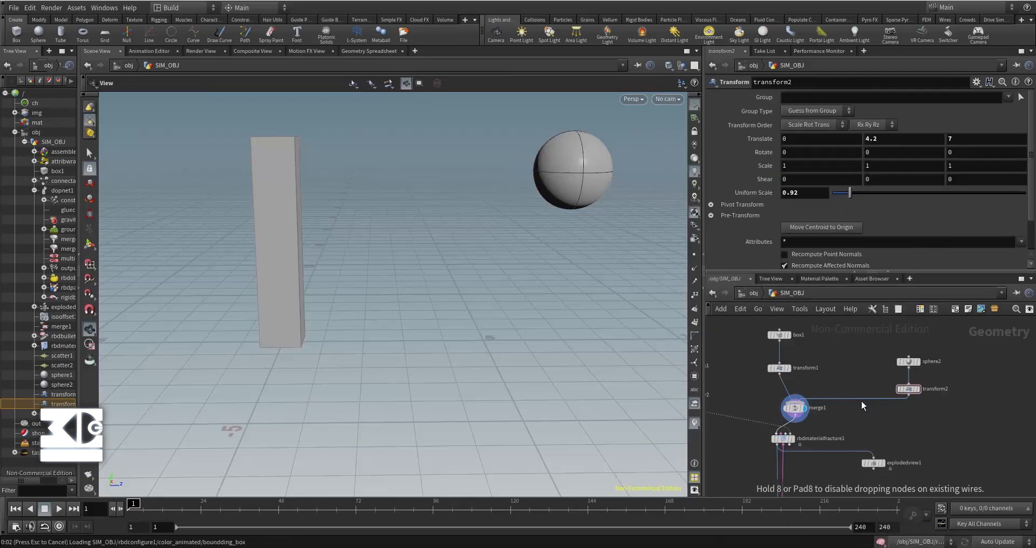
left_click(869, 410)
left_click_drag(799, 438, 789, 421)
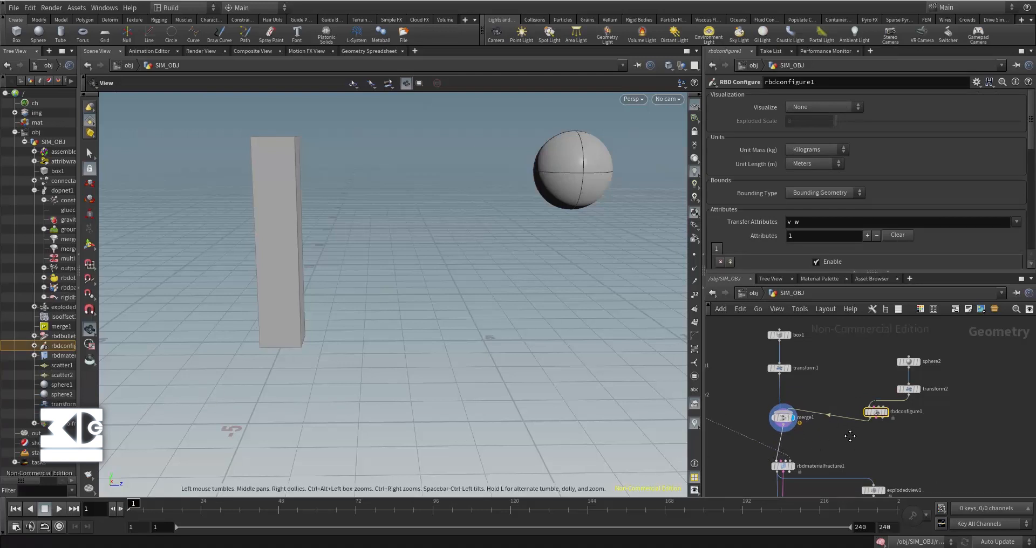
Step: Delete merge1 so transform1 feeds rbdmaterialfracture1 directly, and display transform1
scroll(849, 436, "down", 3)
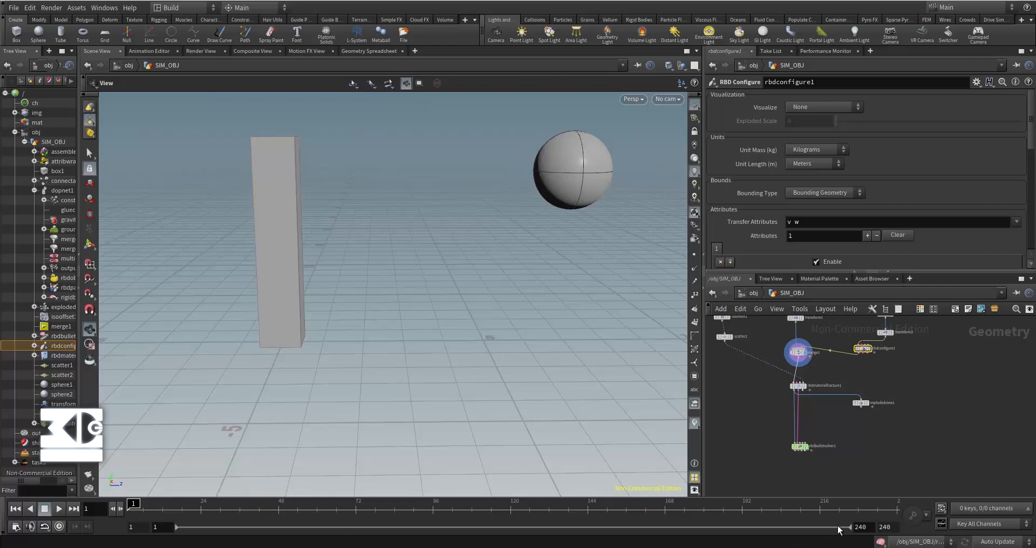
middle_click_drag(847, 427, 808, 477)
scroll(820, 413, "up", 2)
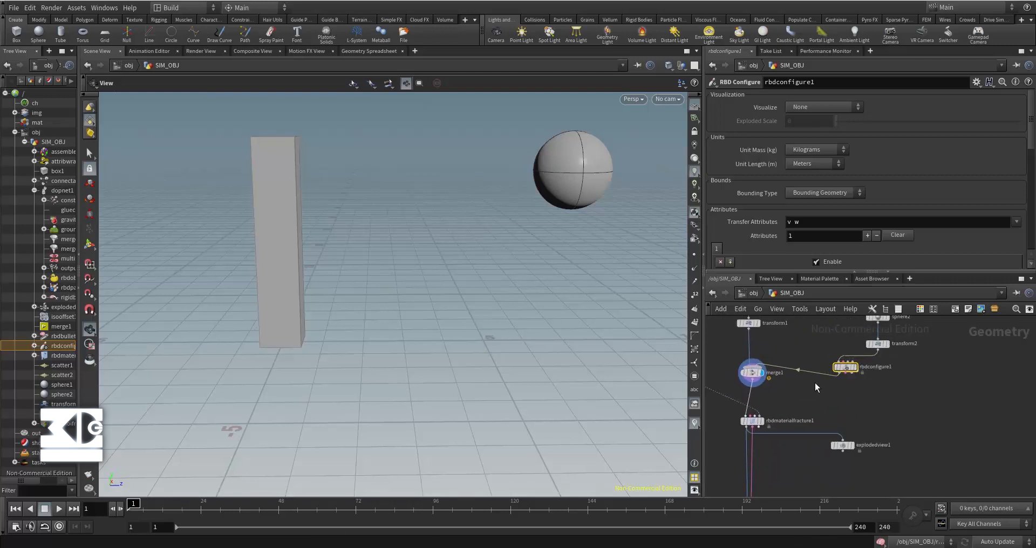
left_click(751, 373)
left_click(748, 323)
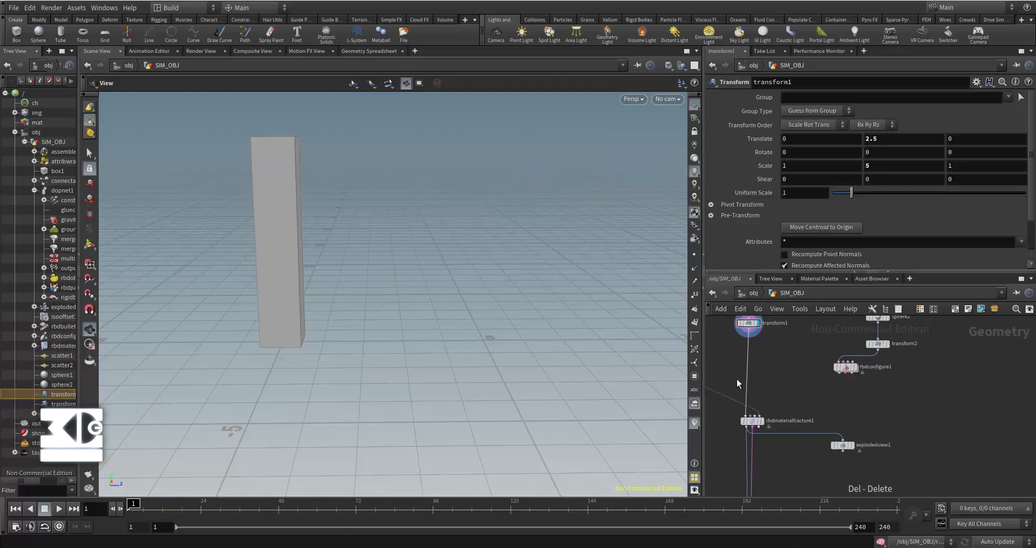
Step: Connect rbdconfigure1 to the Collision Geometry input of rbdbulletsolver1 and display the solver
scroll(844, 355, "down", 2)
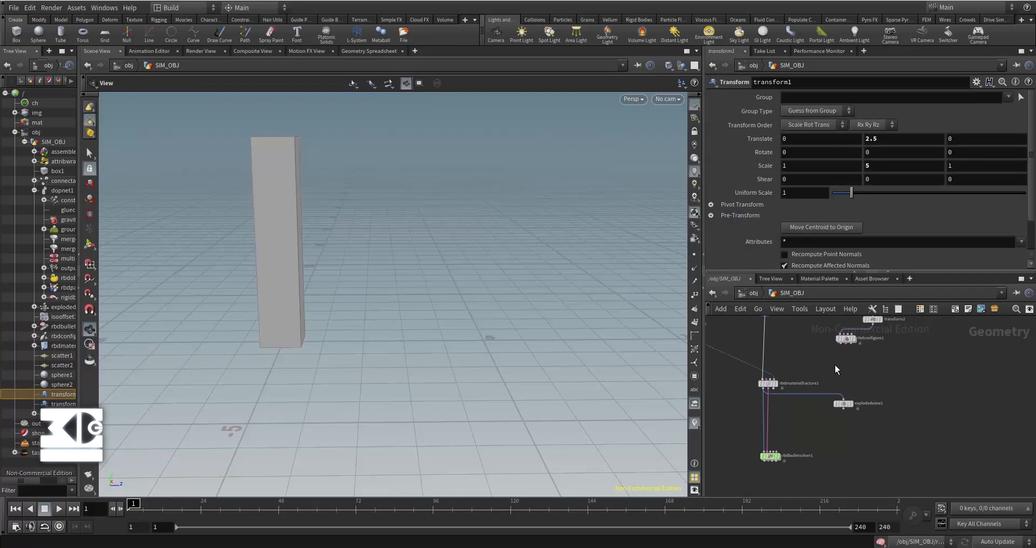
left_click(841, 344)
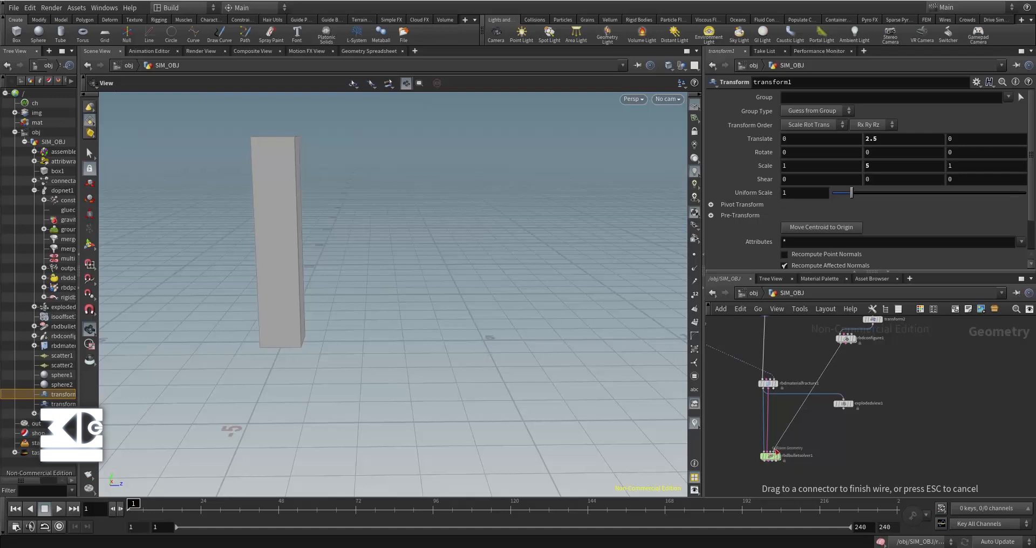
left_click(774, 450)
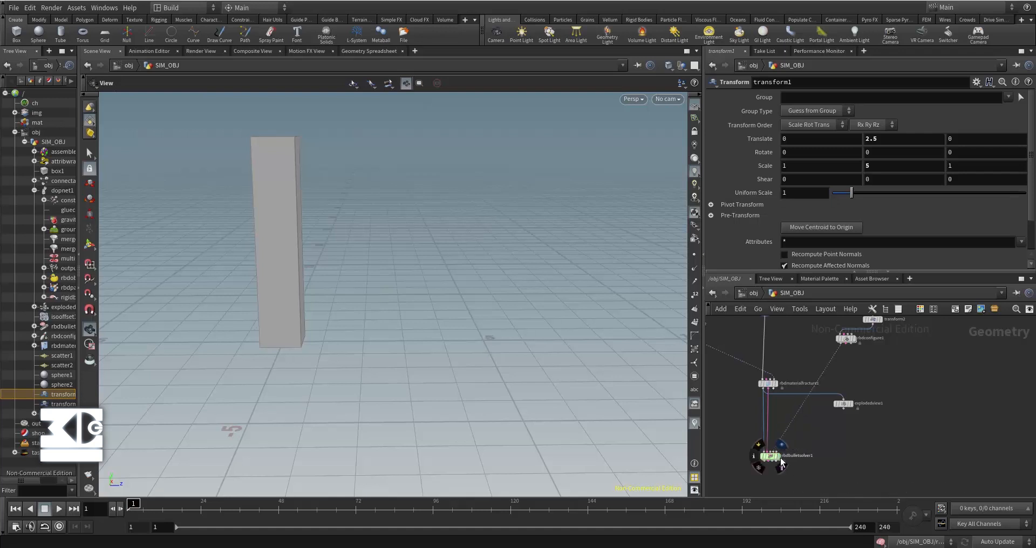
left_click(779, 460)
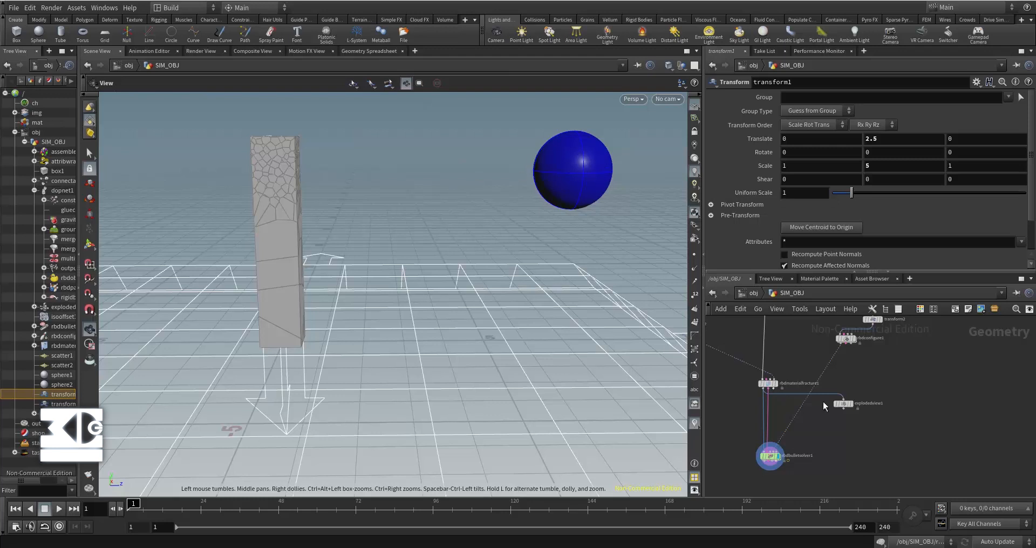
Step: Play the solver's simulation with the sphere as collision geometry, then return to frame 1
middle_click_drag(922, 393, 934, 453)
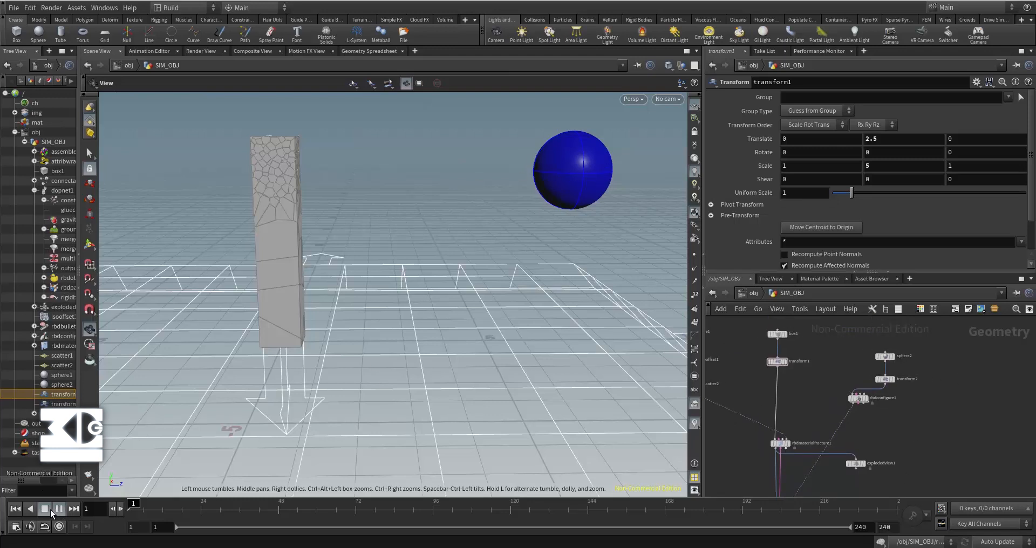
left_click(59, 509)
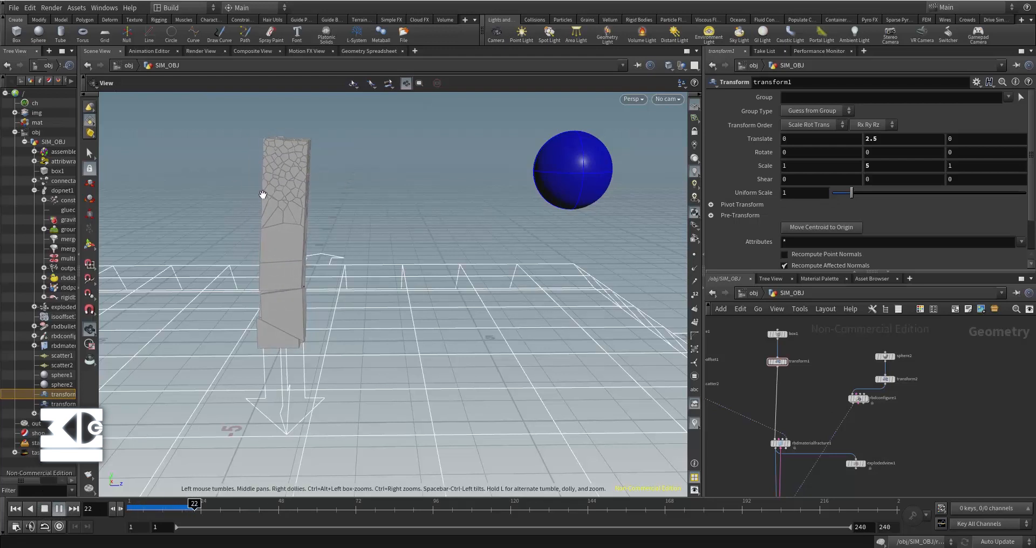
left_click(45, 509)
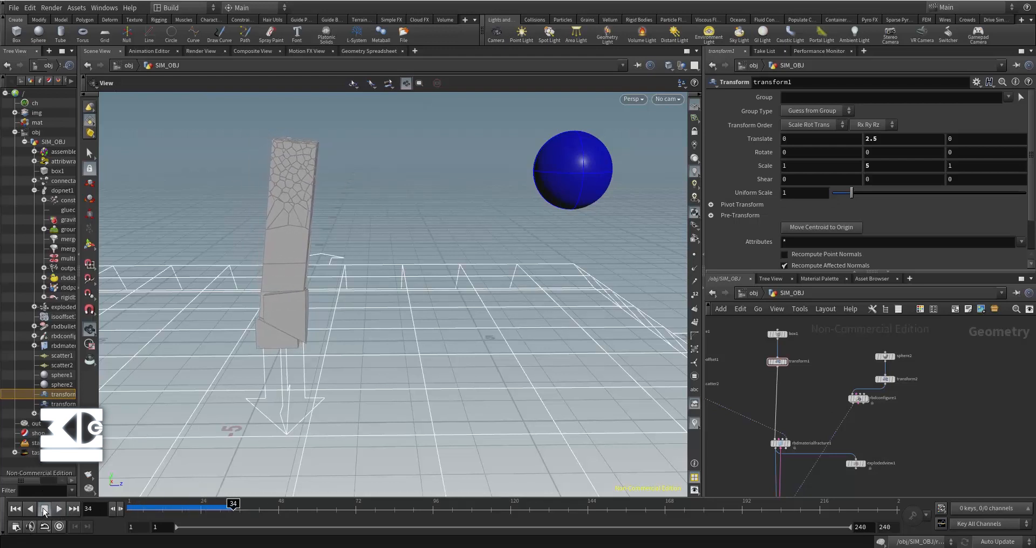
left_click(16, 511)
Step: Insert a Point Velocity node between rbdconfigure1 and rbdbulletsolver1
key("Tab")
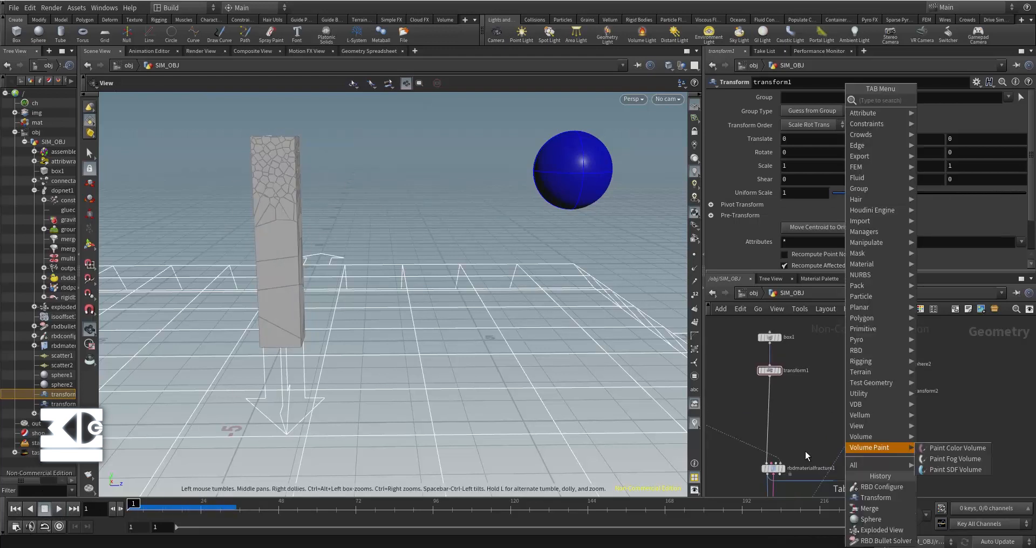
type("poi")
key("Down")
key("Down")
key("Down")
key("Down")
key("Down")
key("Down")
key("Down")
key("Down")
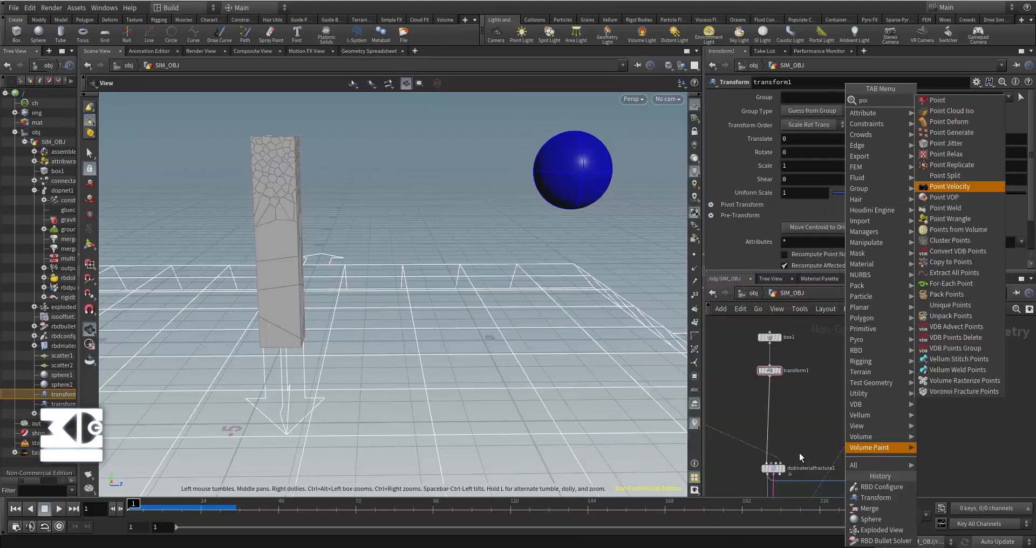
key("Return")
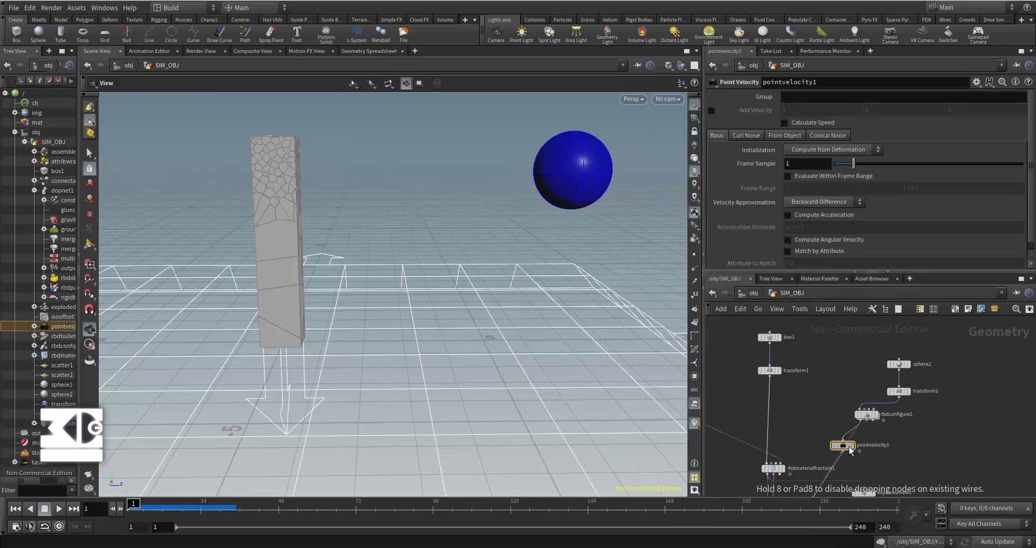
left_click(849, 451)
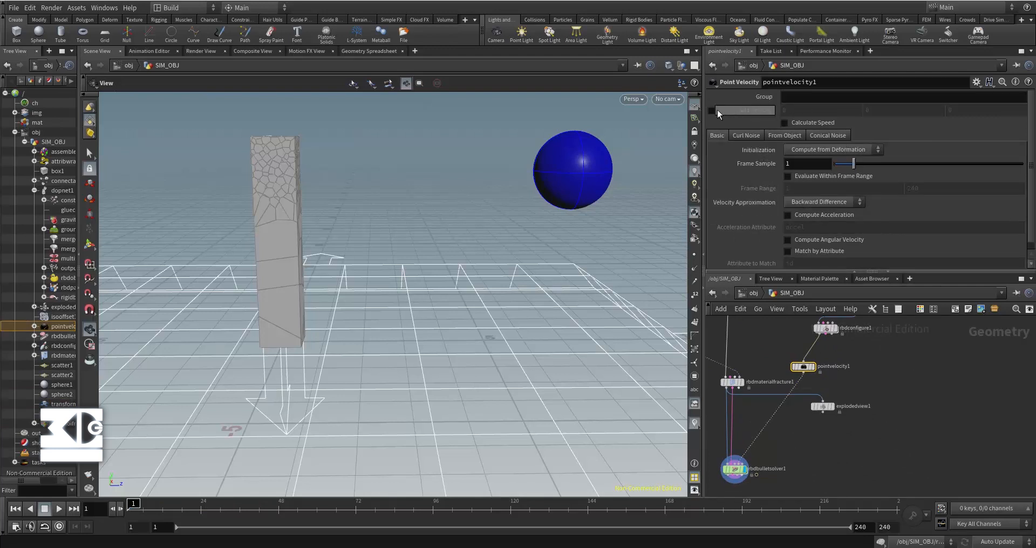
Step: Enable Add Velocity on pointvelocity1 with a Z value of -10 and play the simulation to test it
left_click(712, 111)
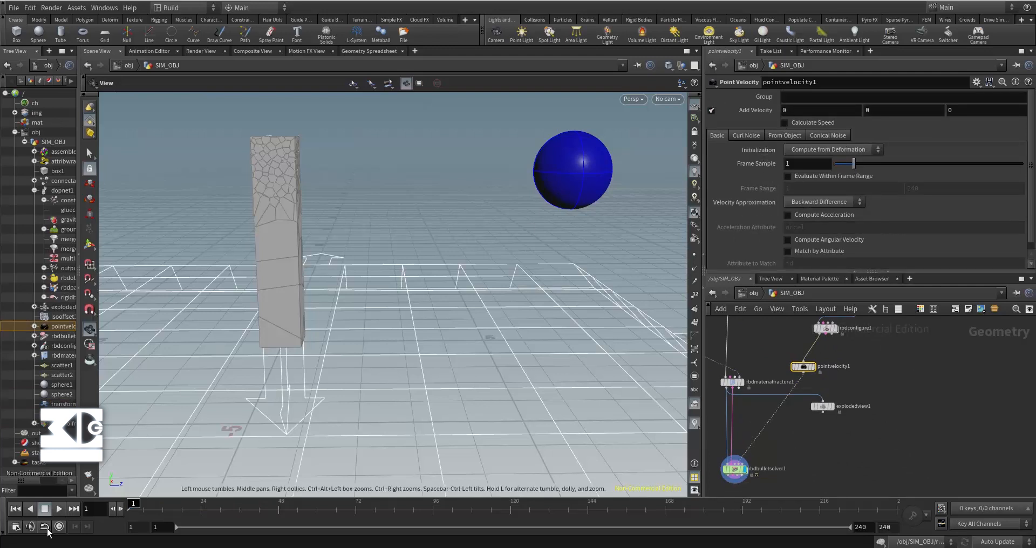
type("-10")
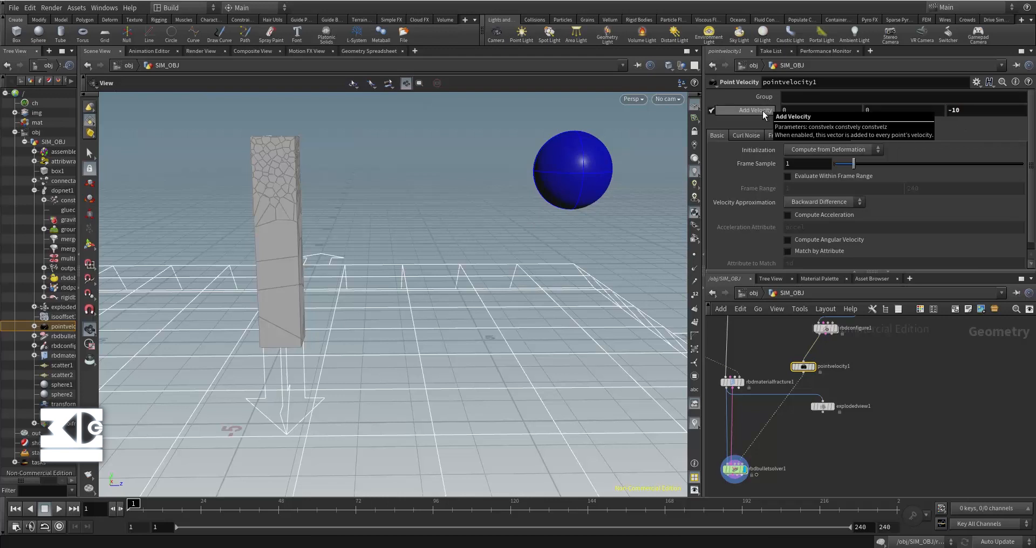
key("Return")
left_click(59, 509)
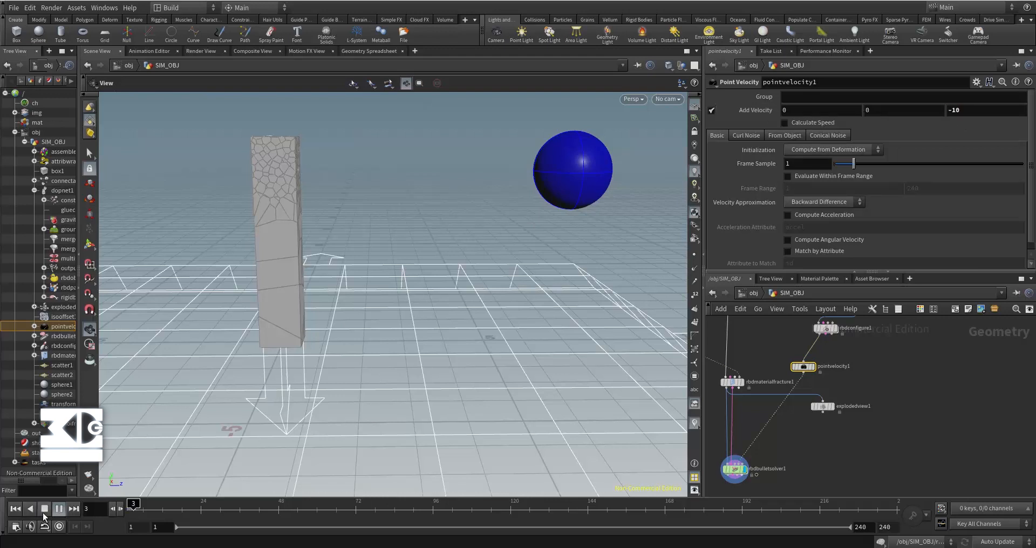
left_click(45, 509)
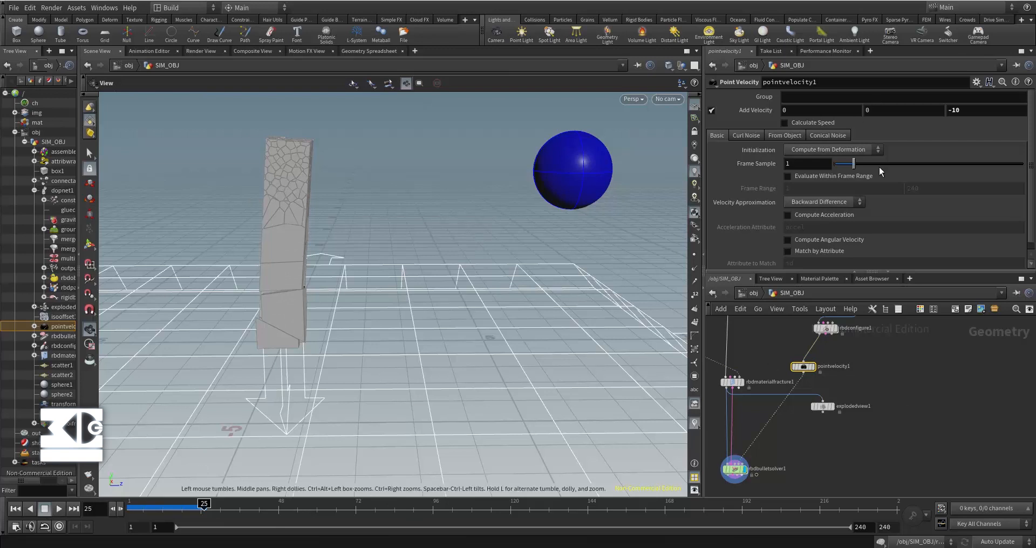
Step: Set Visualize to Active in rbdconfigure1
left_click(825, 328)
left_click(824, 108)
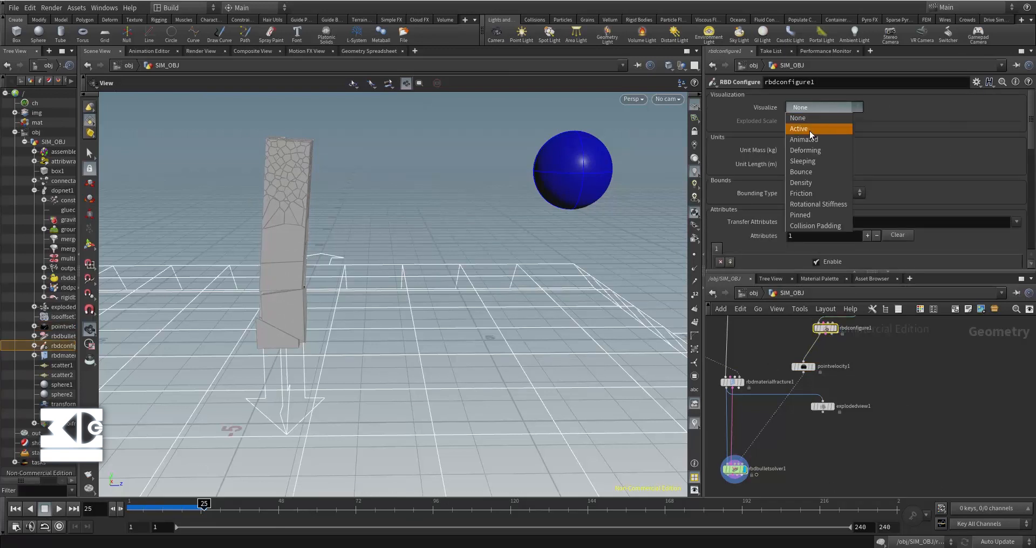
left_click(809, 129)
Step: Select rbdbulletsolver1, replay the simulation from the start and return to frame 1
left_click(734, 469)
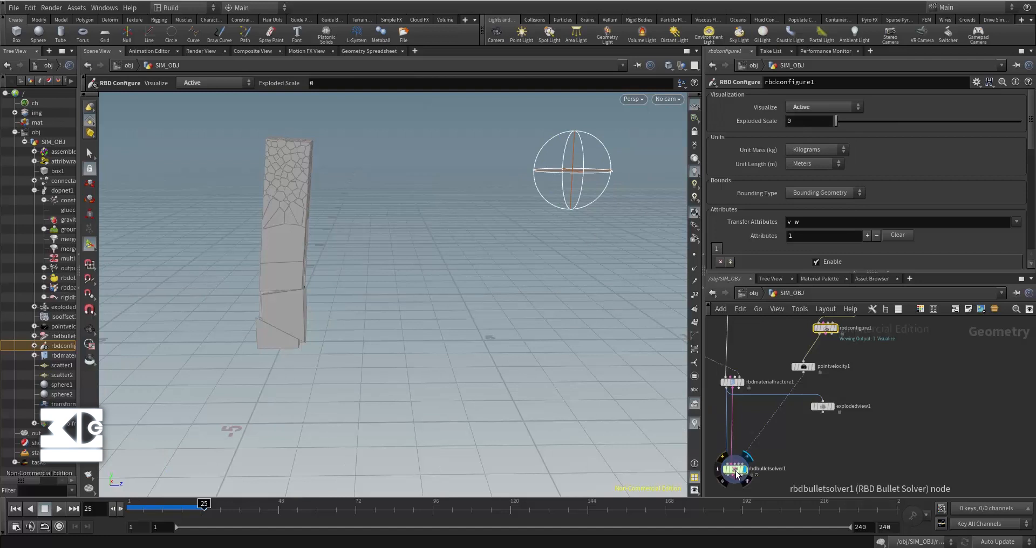
left_click(16, 509)
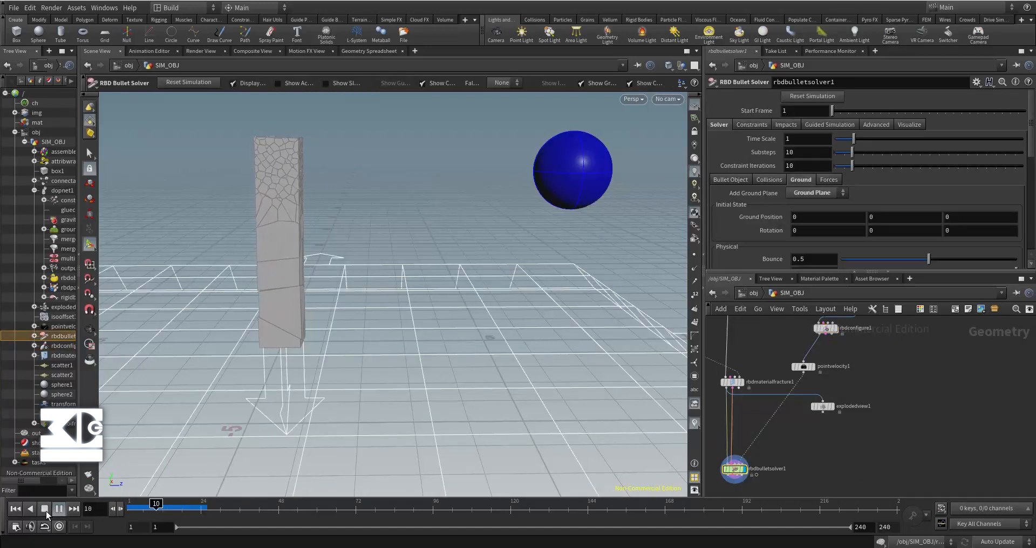
left_click(17, 511)
Step: Enable the Active attribute with value 1 in the Bullet Data of rbdconfigure1
middle_click_drag(917, 378, 960, 436)
scroll(946, 401, "up", 1)
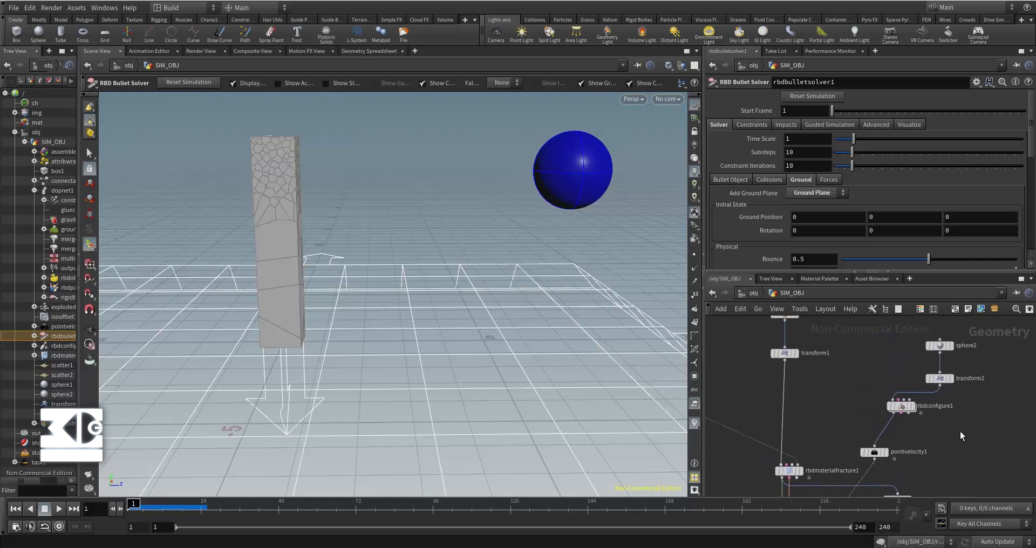
left_click(900, 407)
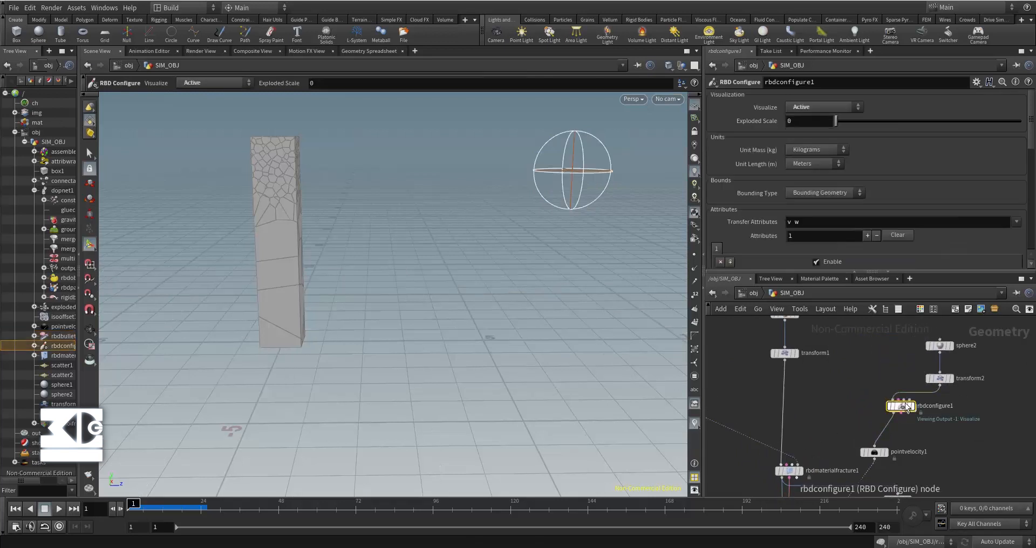
scroll(889, 175, "down", 2)
scroll(876, 168, "down", 2)
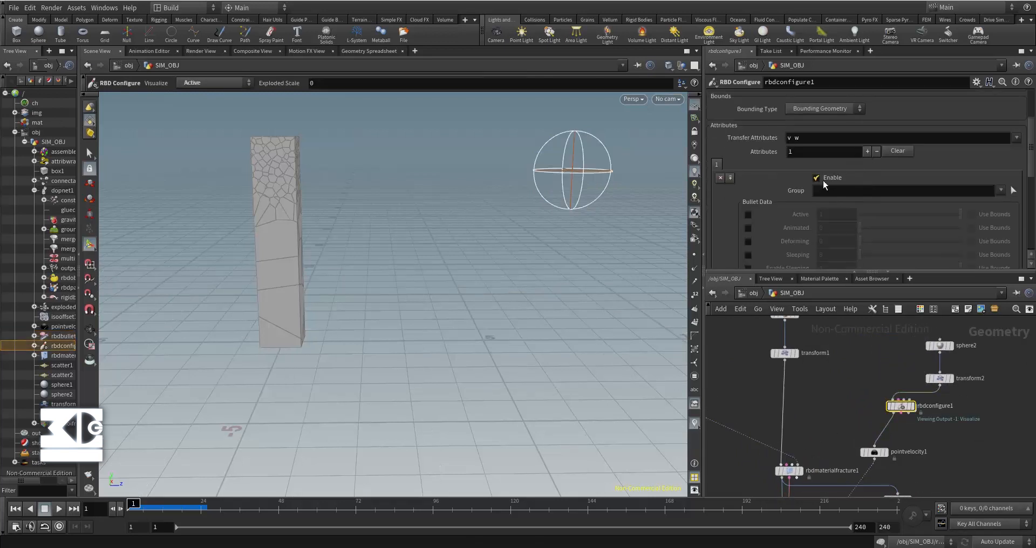
left_click(748, 215)
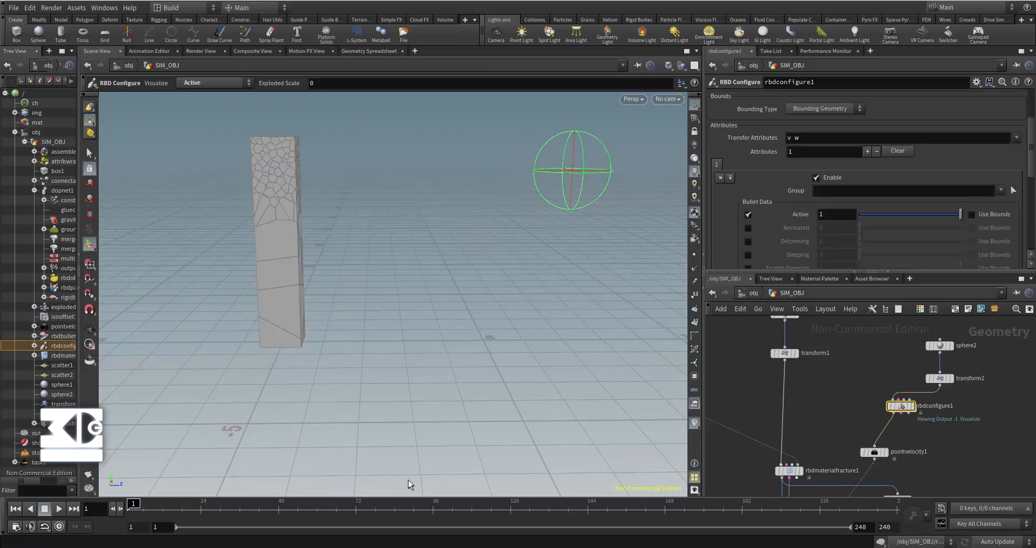
Step: Select rbdbulletsolver1, play the simulation of the sphere against the column, and return to frame 1
scroll(852, 425, "down", 3)
middle_click_drag(854, 424, 881, 358)
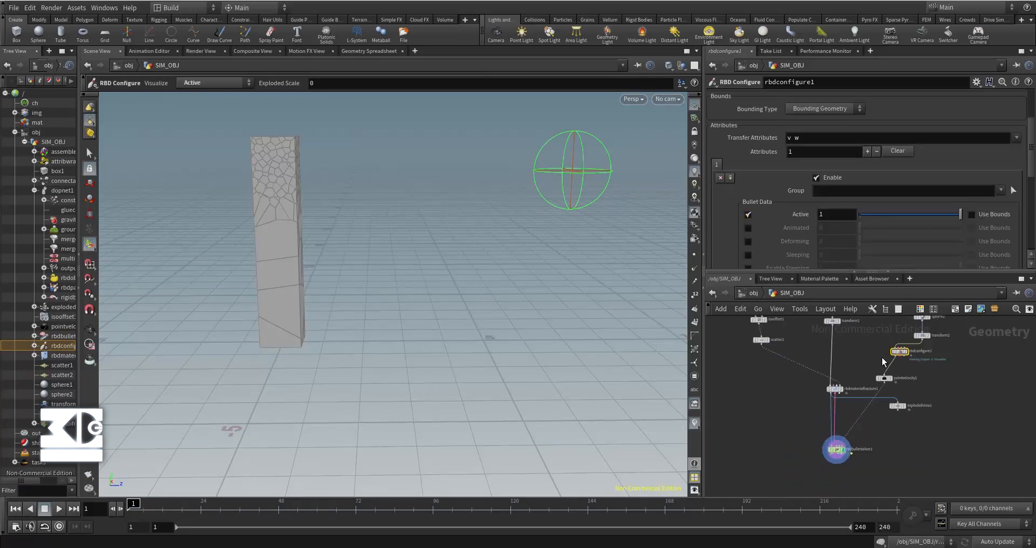
scroll(858, 460, "up", 2)
left_click(826, 448)
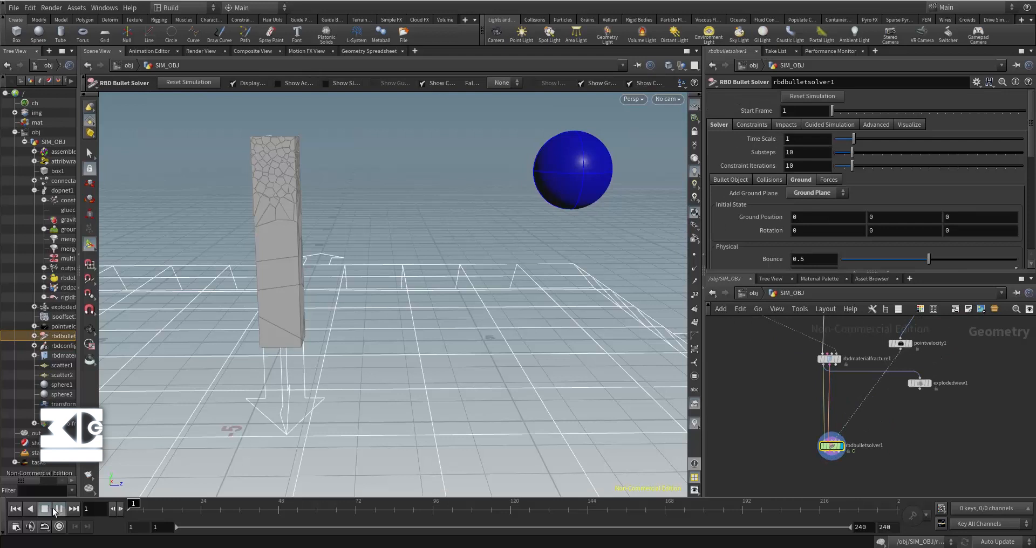
left_click(53, 507)
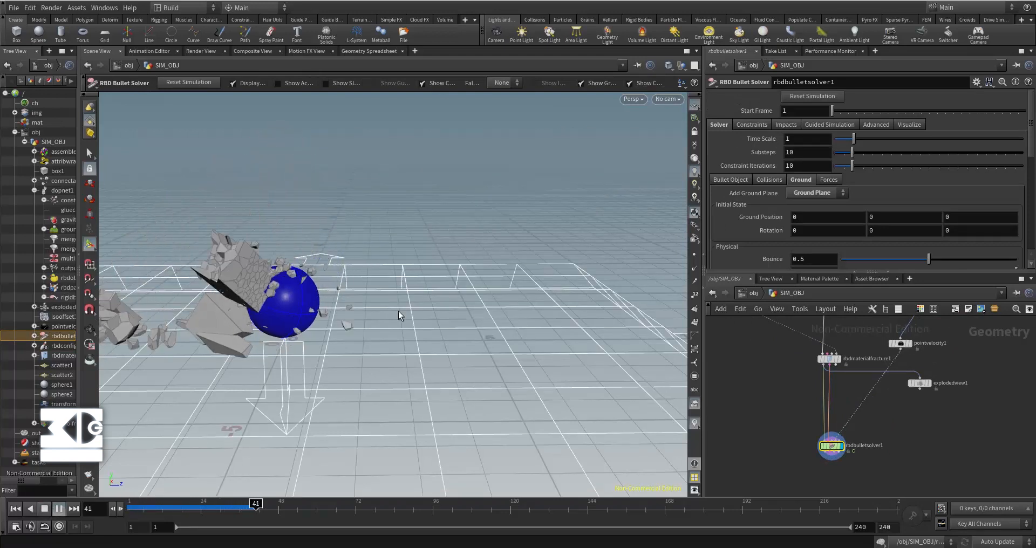
key("Escape")
left_click(13, 510)
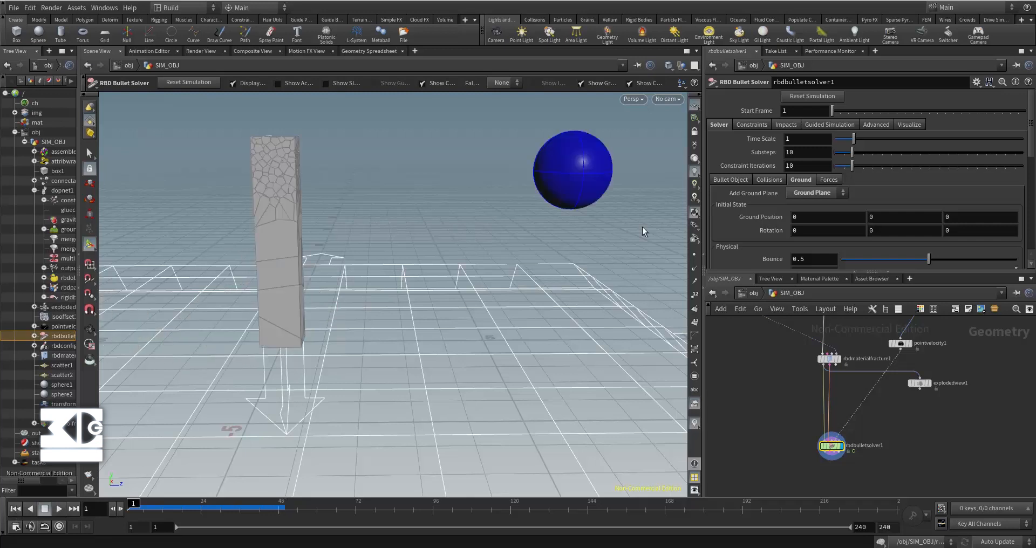
Step: Examine the Primary Fracture settings of rbdmaterialfracture1
scroll(804, 374, "down", 2)
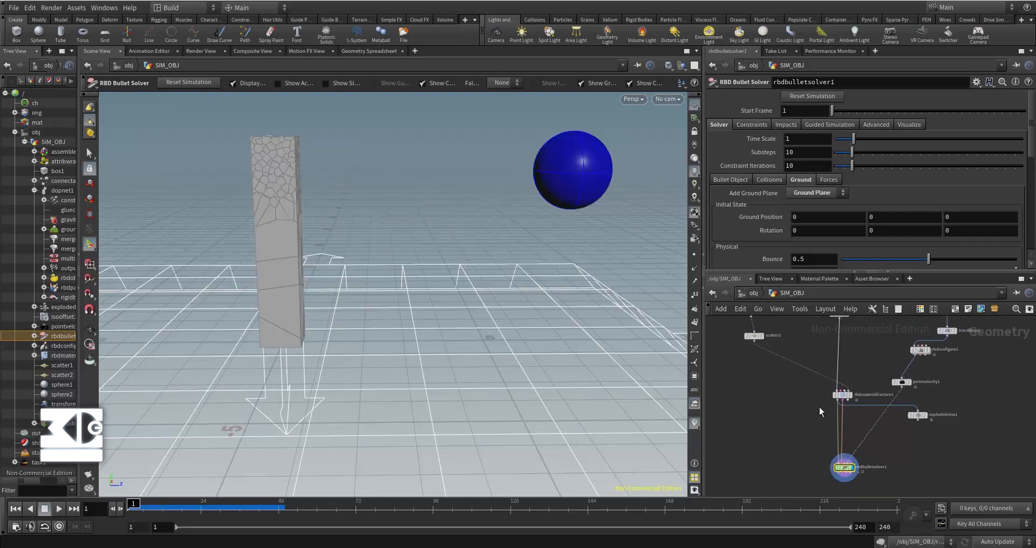
left_click(841, 395)
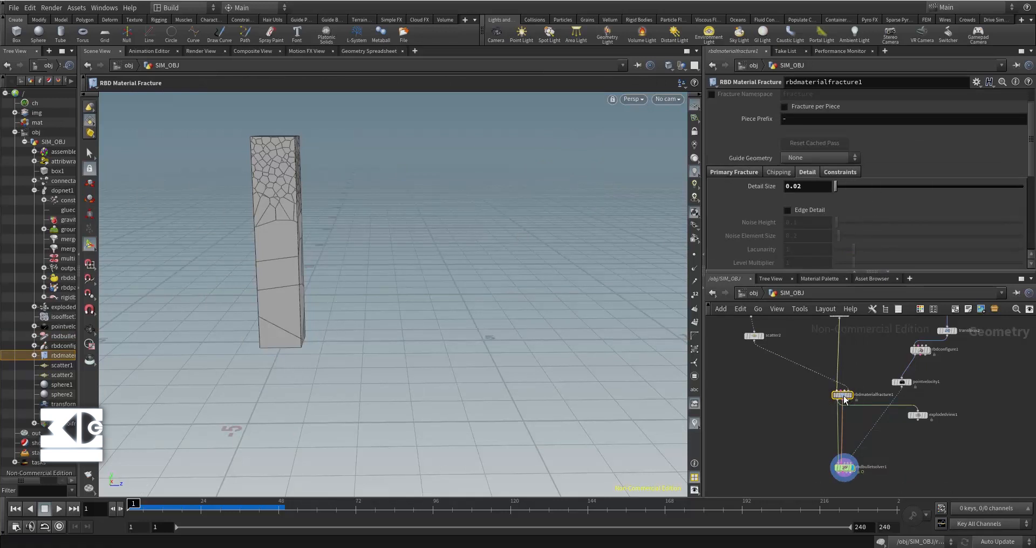
left_click(734, 172)
scroll(771, 210, "down", 3)
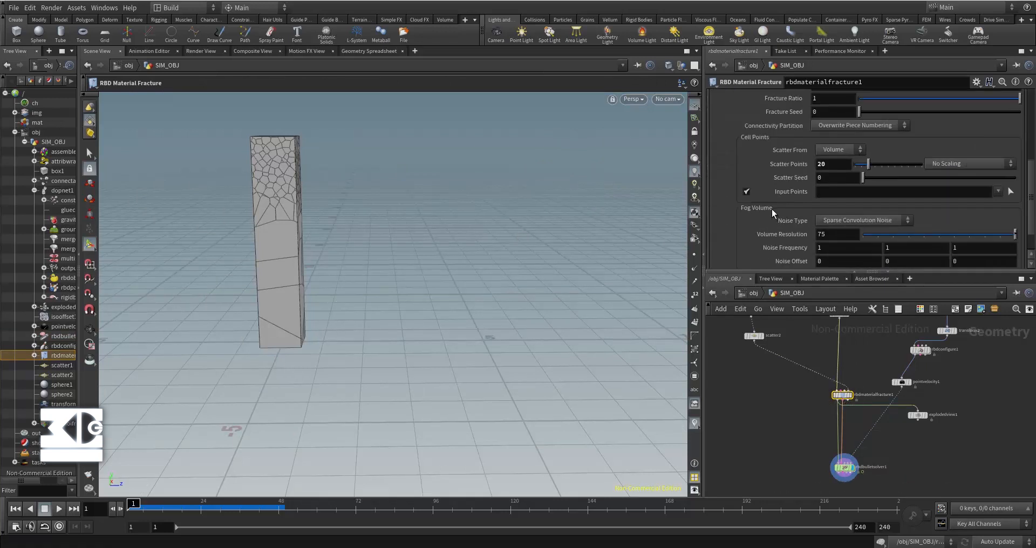
scroll(778, 156, "up", 2)
scroll(785, 219, "up", 2)
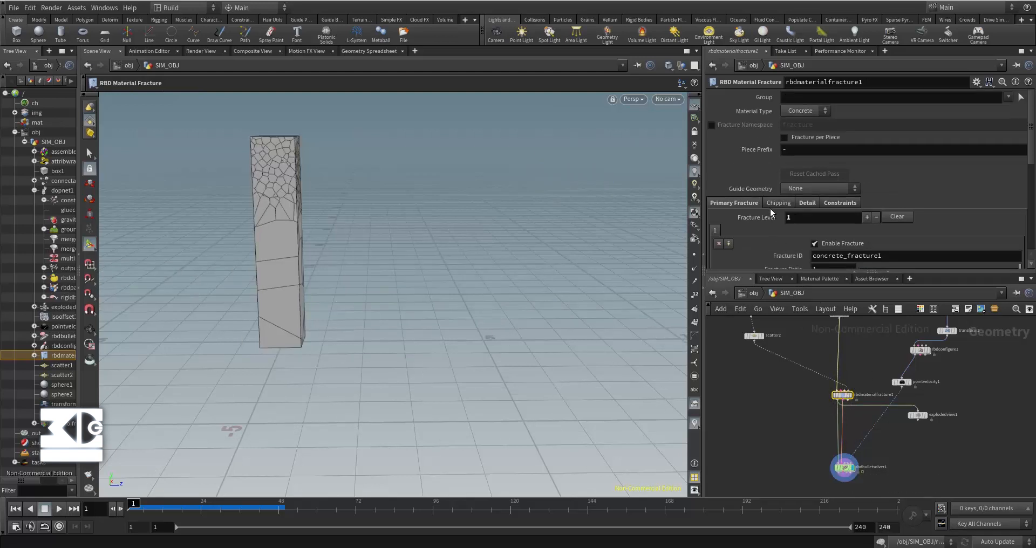
scroll(771, 213, "down", 1)
scroll(826, 410, "up", 4)
Step: Insert an RBD Configure node between rbdmaterialfracture1 and rbdbulletsolver1, carrying the geometry and constraint wires through it
middle_click_drag(812, 417, 807, 356)
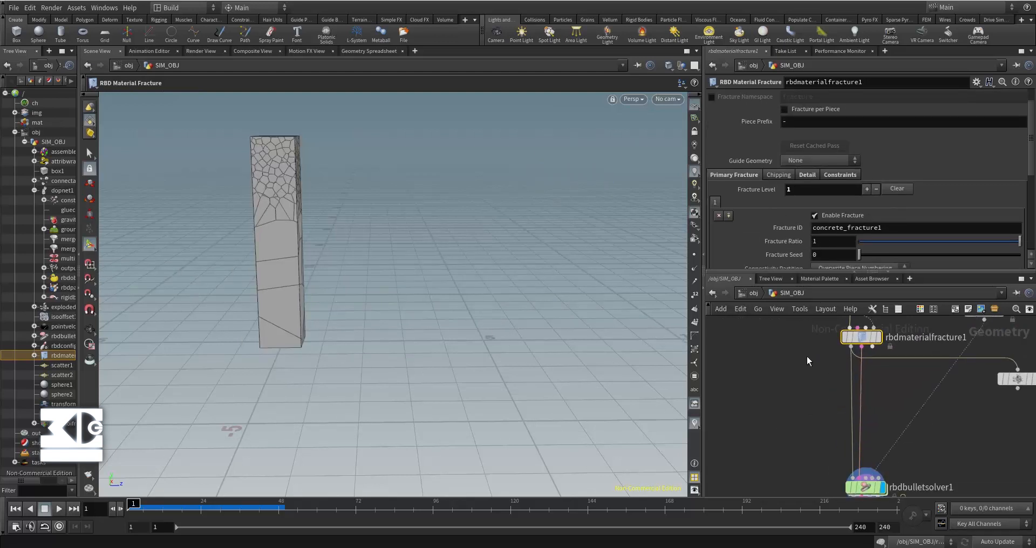
scroll(805, 358, "down", 3)
left_click(801, 380)
key("Tab")
type("rbd")
key("Return")
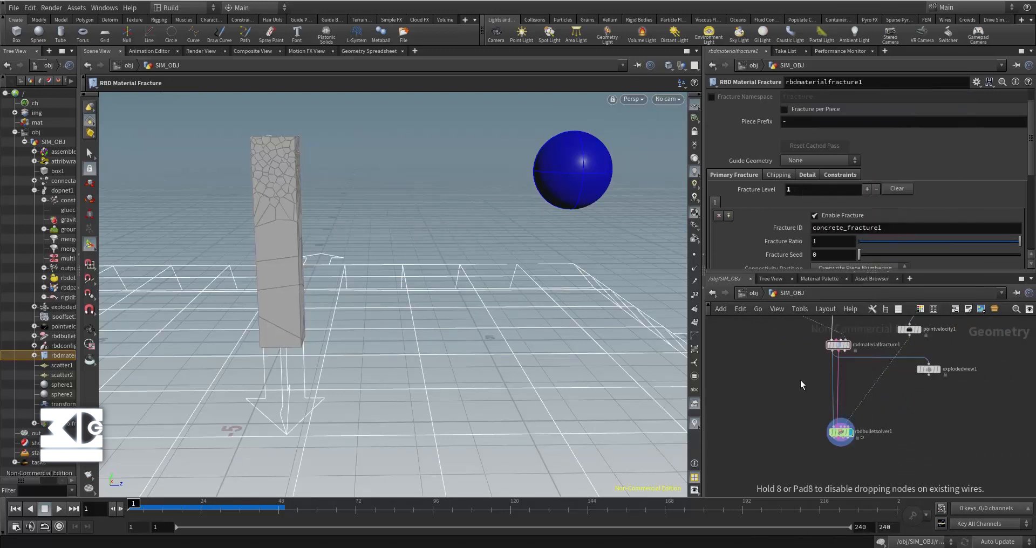
left_click(830, 377)
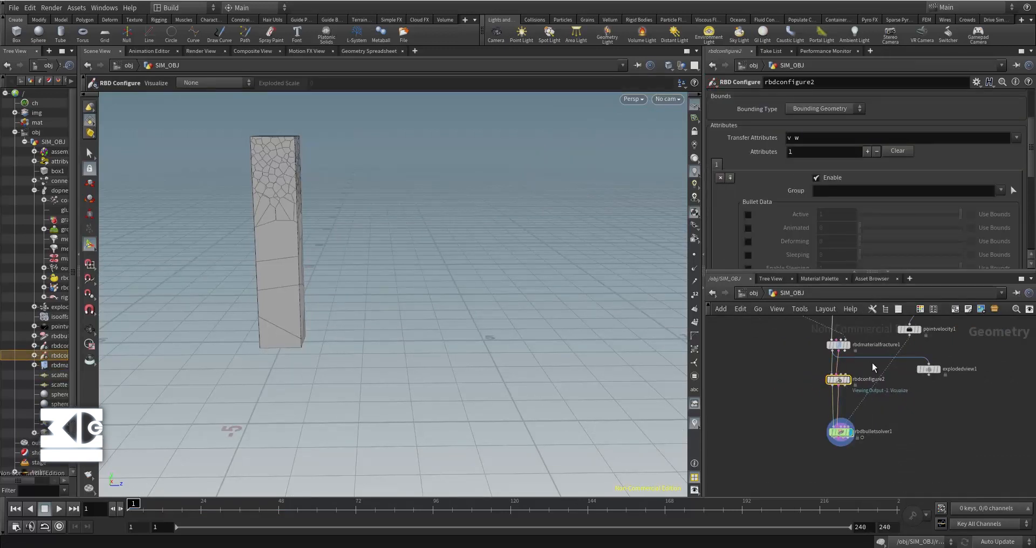
scroll(838, 349, "up", 2)
left_click_drag(834, 346, 827, 380)
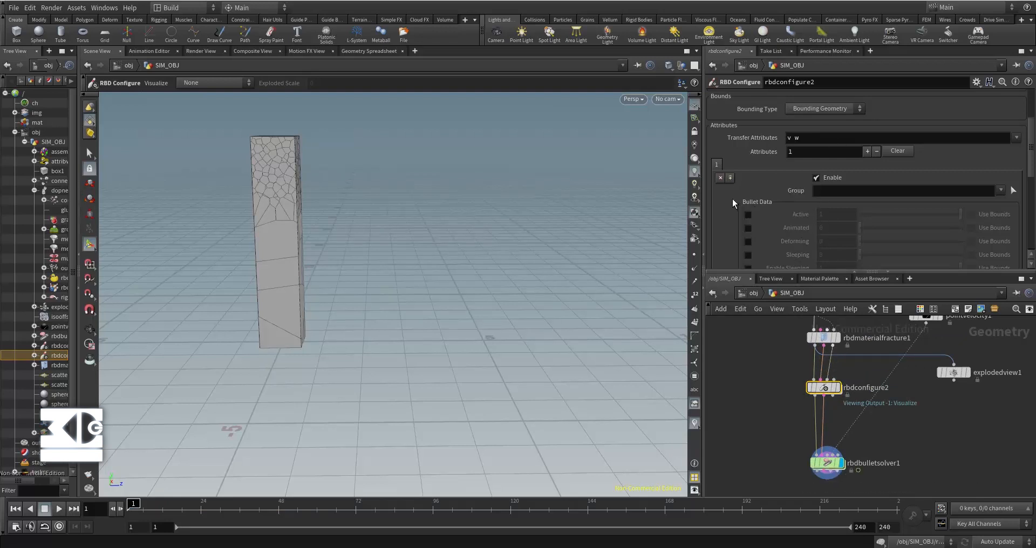
Step: Set rbdconfigure2's Bounding Type to Bounding Box and stretch the box upward to about 3.7 high
scroll(759, 179, "up", 3)
left_click(818, 197)
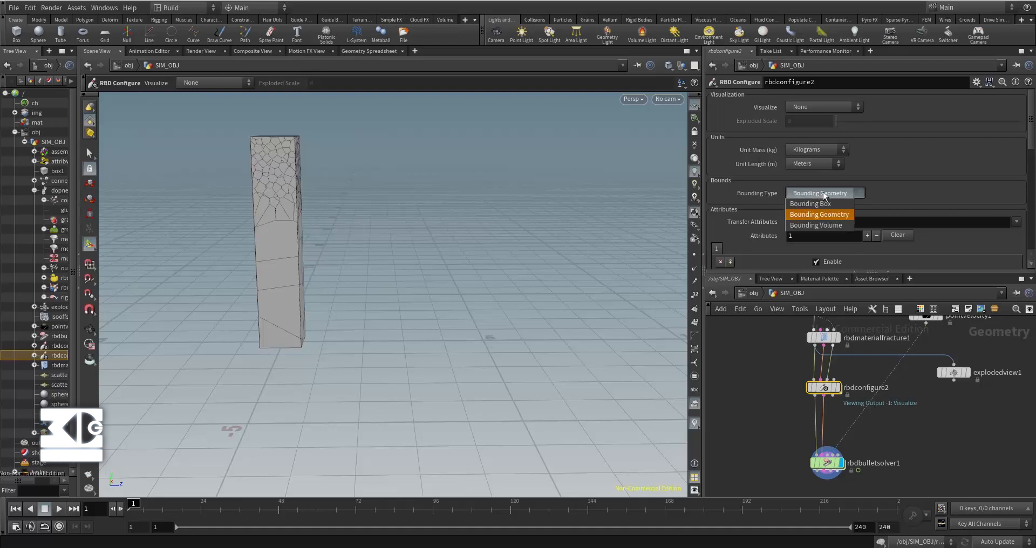
left_click(828, 201)
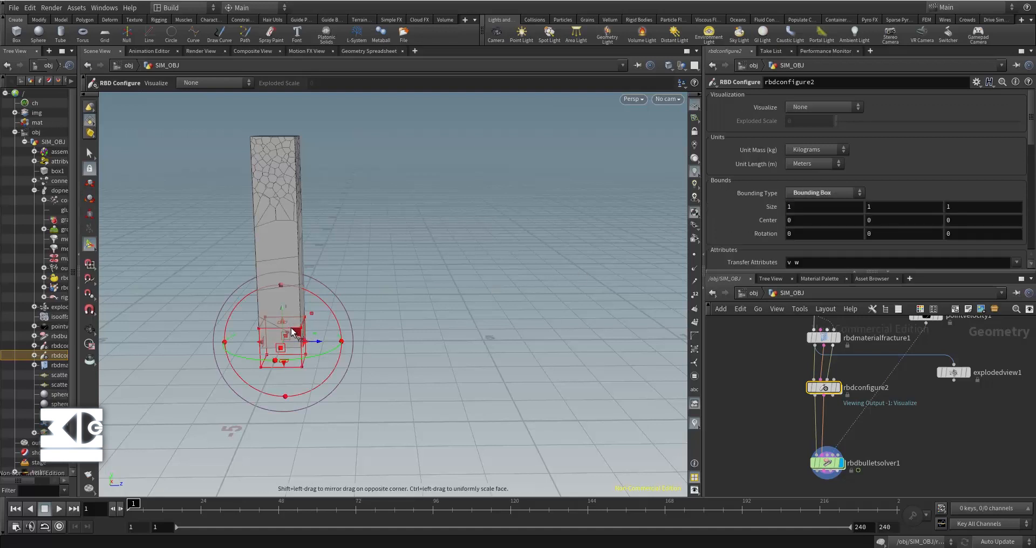
left_click_drag(281, 321, 298, 216)
key("Escape")
Step: Widen the bounding box's sides slightly beyond the lower column, with its center at about X 0.031 and Z -0.003
left_click_drag(432, 264, 372, 286, "alt")
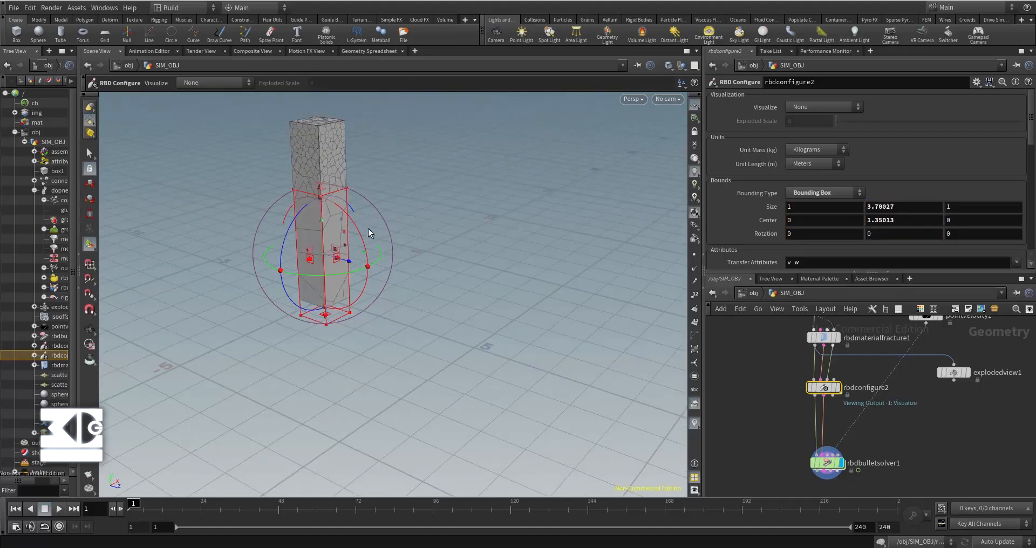
middle_click_drag(445, 249, 523, 312, "alt")
right_click_drag(488, 273, 475, 367, "alt")
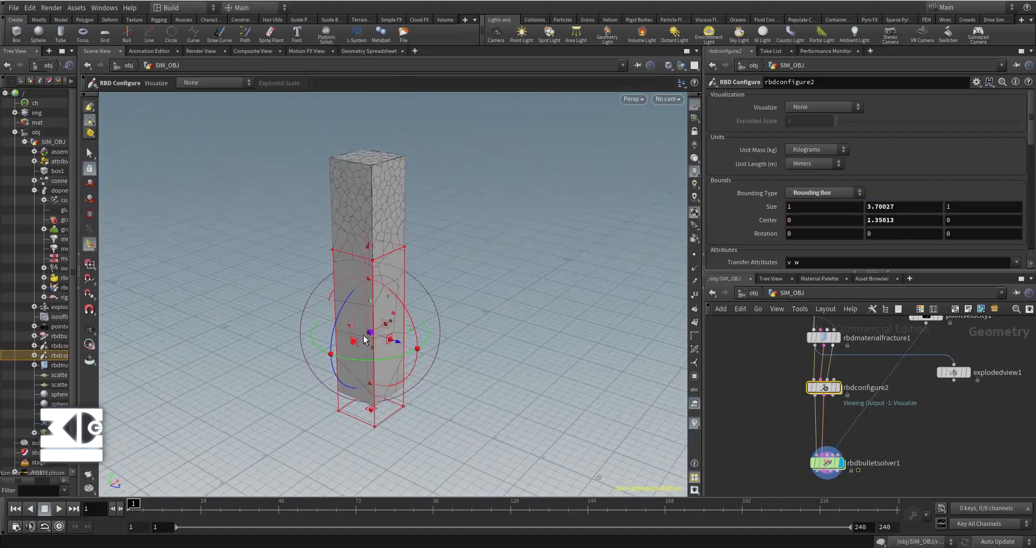
left_click_drag(354, 340, 395, 345)
left_click_drag(398, 347, 488, 373, "alt")
left_click_drag(354, 353, 348, 353)
left_click_drag(359, 360, 504, 434, "alt")
left_click_drag(325, 364, 315, 364)
left_click_drag(480, 375, 351, 323, "alt")
scroll(799, 227, "down", 9)
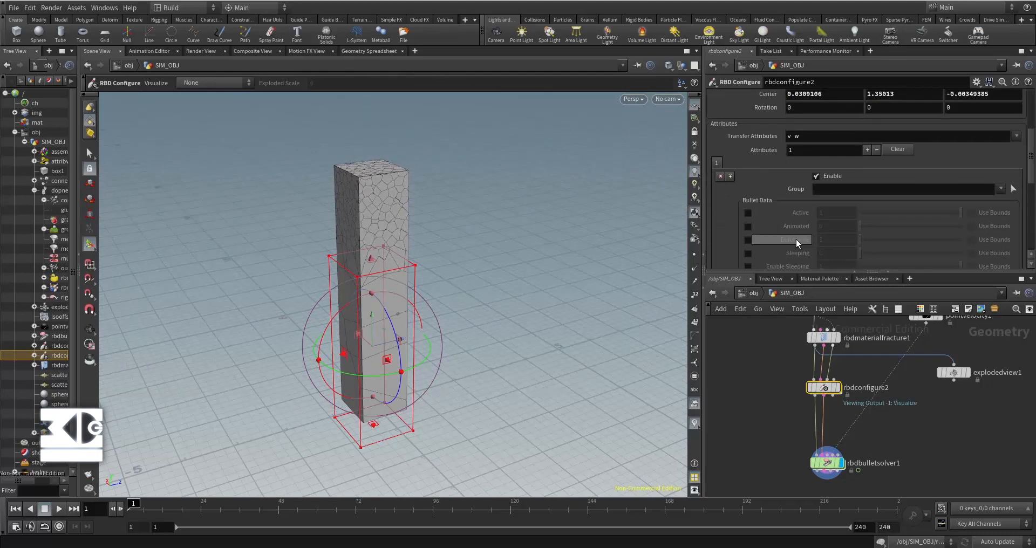
Step: Override the Active attribute in rbdconfigure2, limit it to the bounds, set it to 0, and display that node
left_click_drag(516, 249, 471, 247, "alt")
left_click(748, 213)
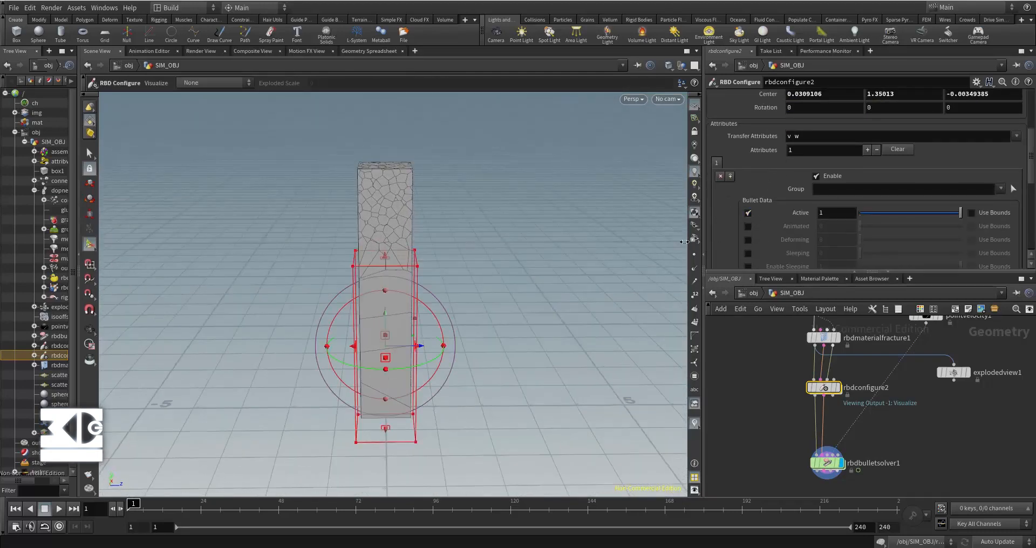
left_click_drag(548, 305, 501, 287, "alt")
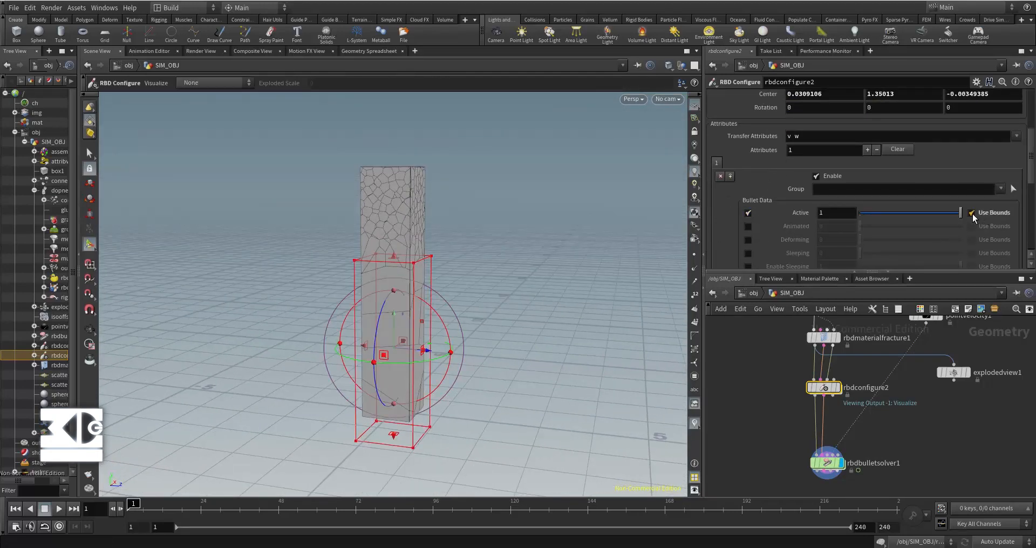
left_click(840, 369)
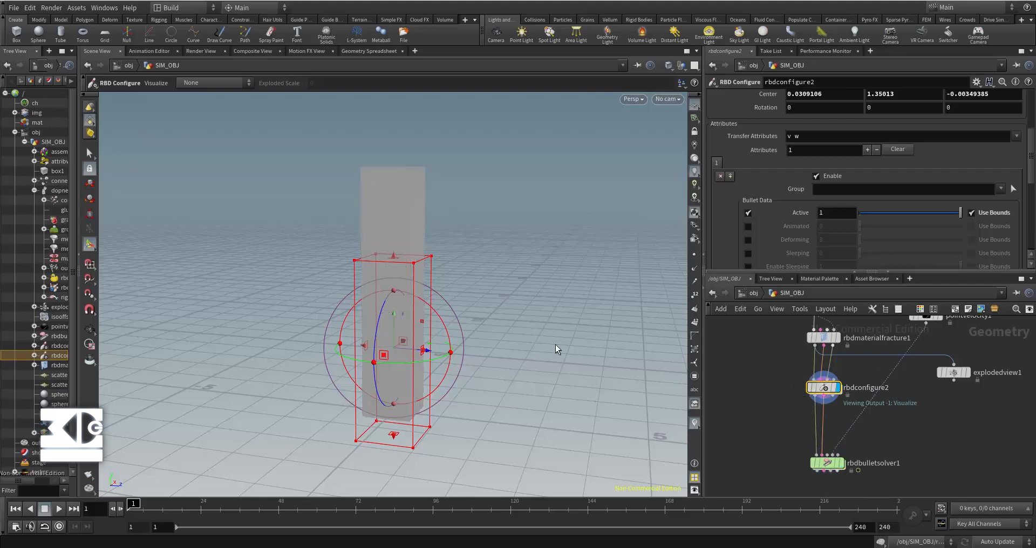
left_click_drag(557, 350, 467, 333, "alt")
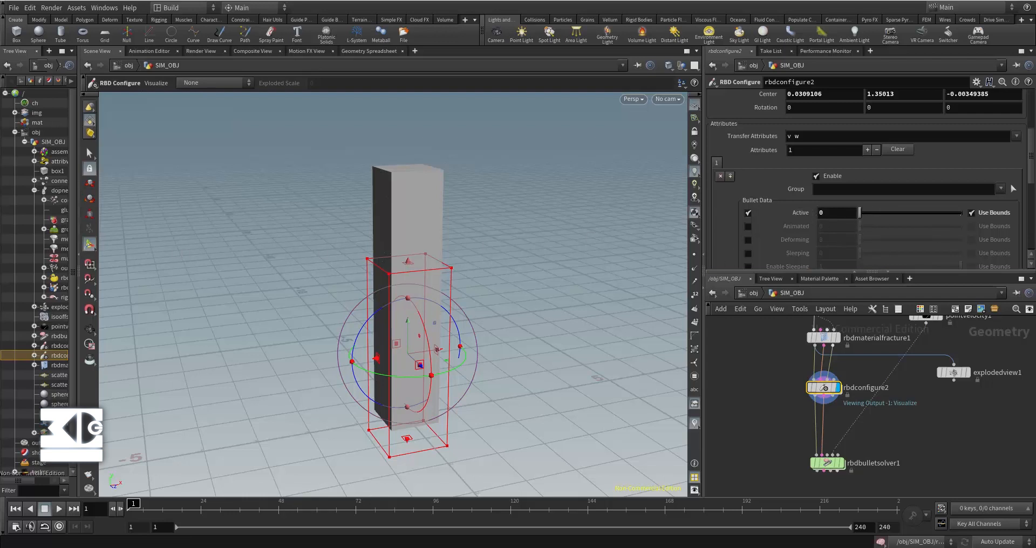
Step: Set rbdconfigure2's Visualize option to Active
scroll(807, 170, "up", 5)
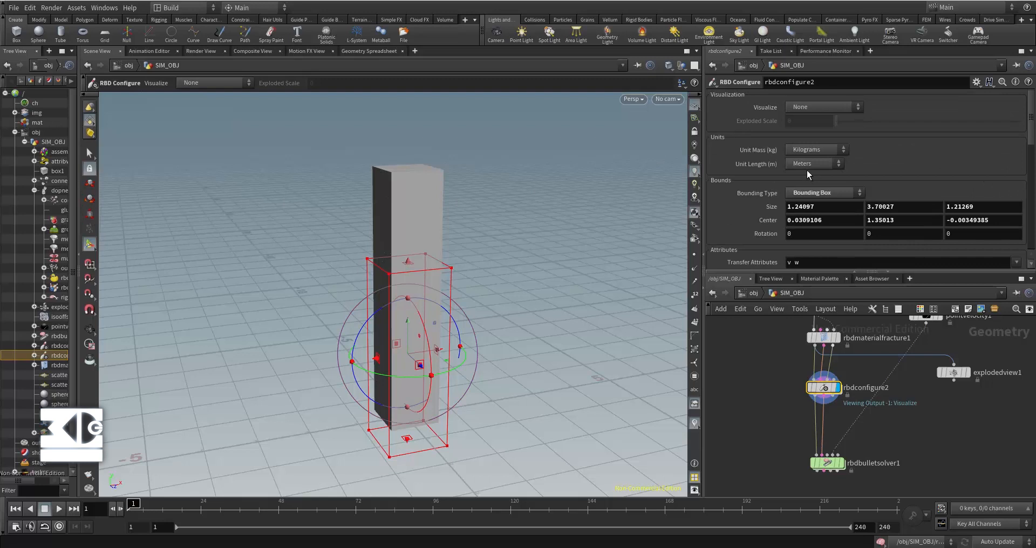
left_click(833, 108)
left_click(823, 128)
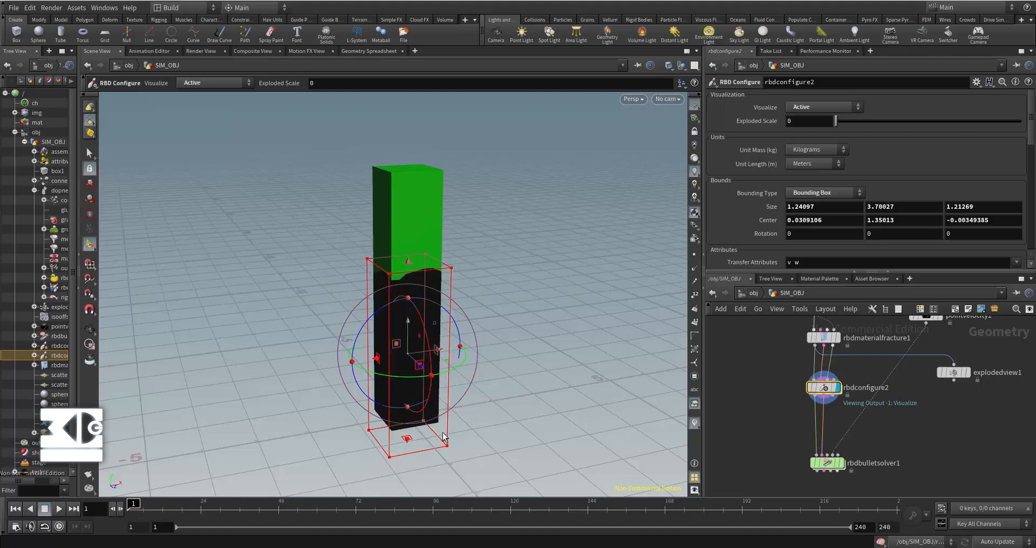
Step: Display rbdbulletsolver1, play the sphere hitting the column, and rewind to frame 1
middle_click_drag(770, 365, 772, 381)
left_click(844, 480)
left_click_drag(378, 330, 416, 318, "alt")
key("Return")
left_click(820, 482)
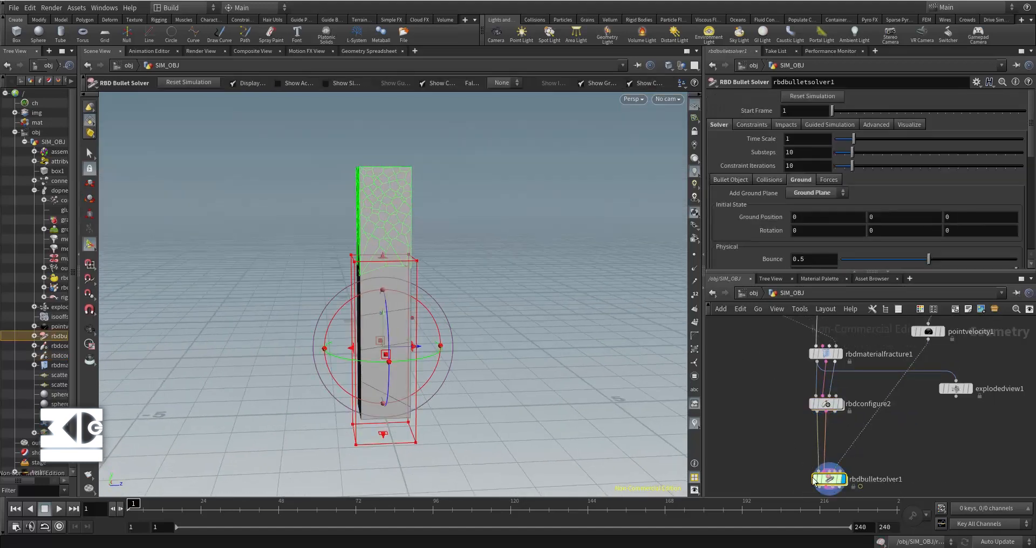
left_click(58, 509)
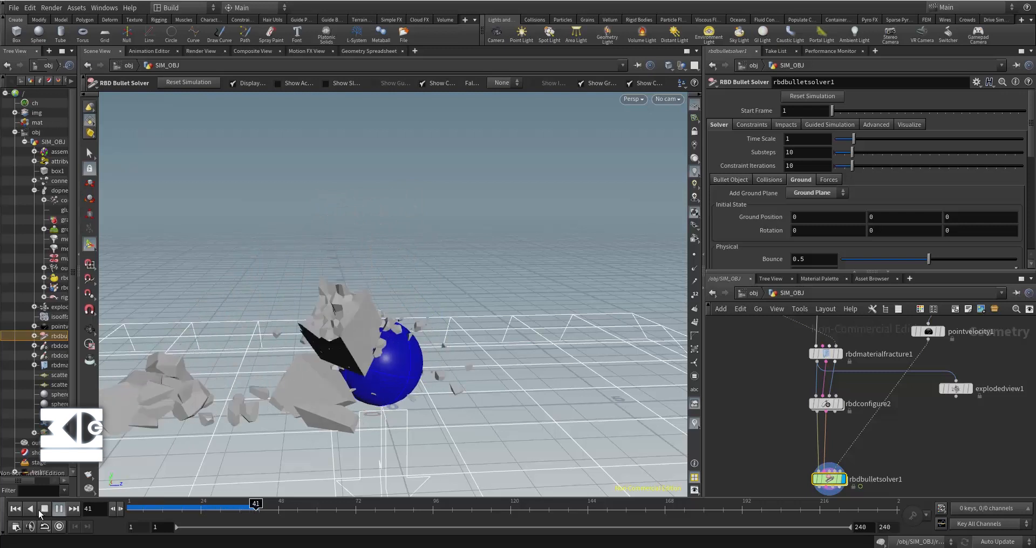
left_click(15, 509)
Step: Set rbdconfigure2's Active value to 1, play the simulation from rbdbulletsolver1, and rewind to frame 1
left_click(827, 404)
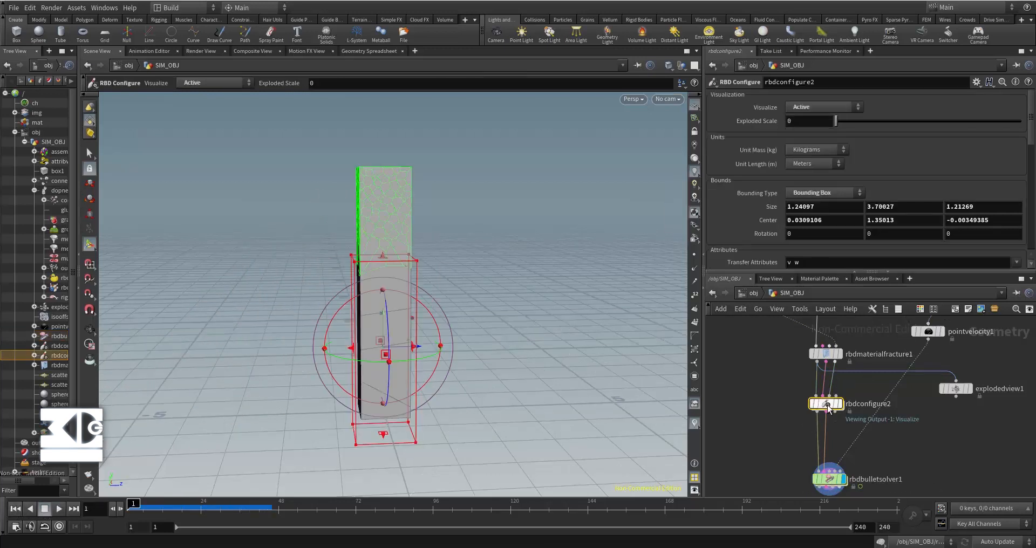
scroll(960, 189, "down", 5)
left_click(1010, 198)
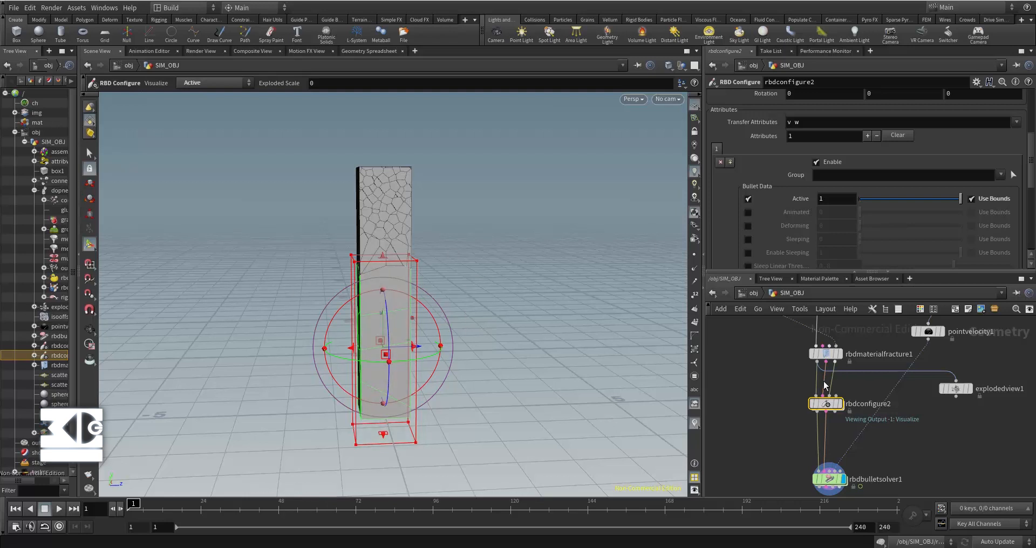
left_click(839, 478)
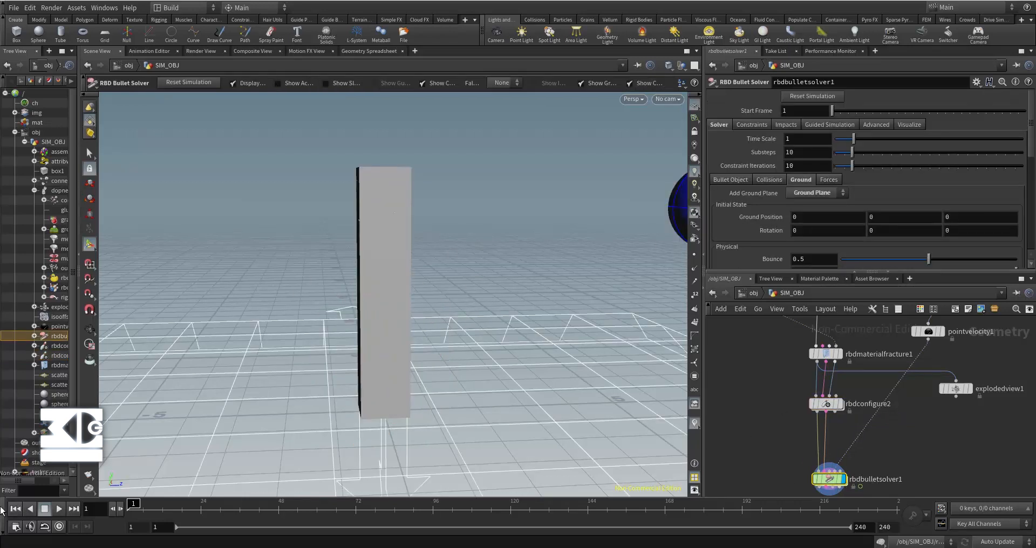
left_click(58, 510)
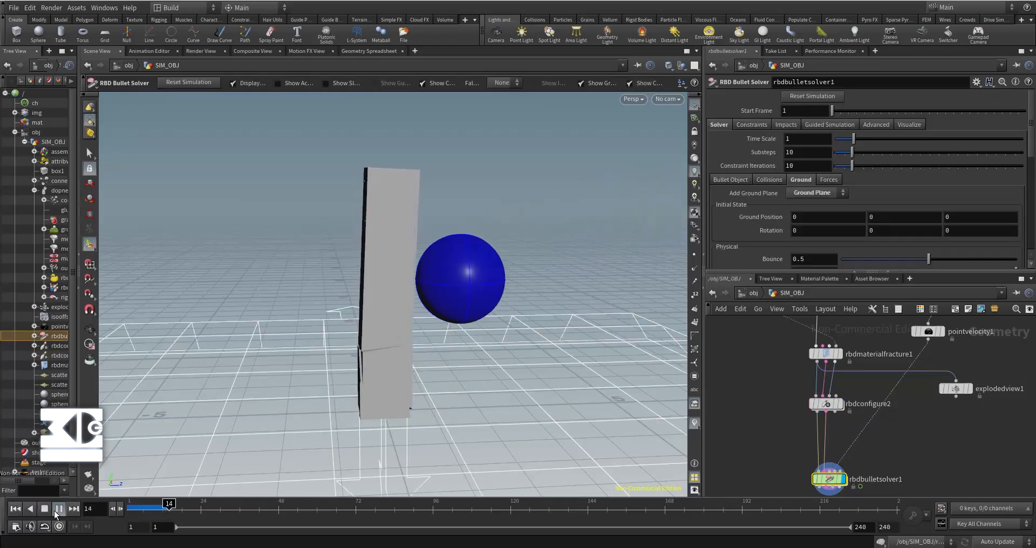
left_click(58, 508)
left_click(16, 508)
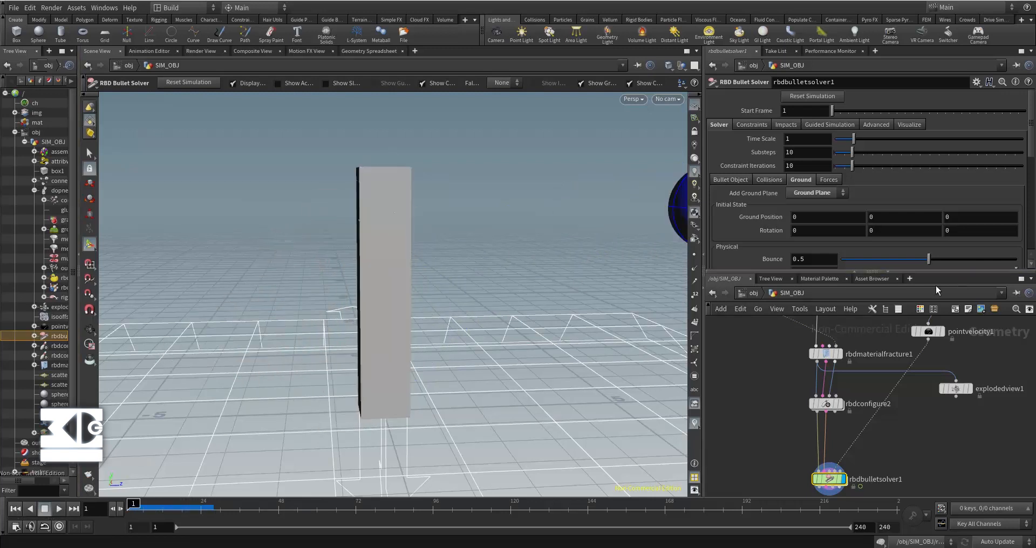
Step: Open the constraint settings of rbdmaterialfracture1, watch the simulation, and rewind to frame 1
left_click(828, 408)
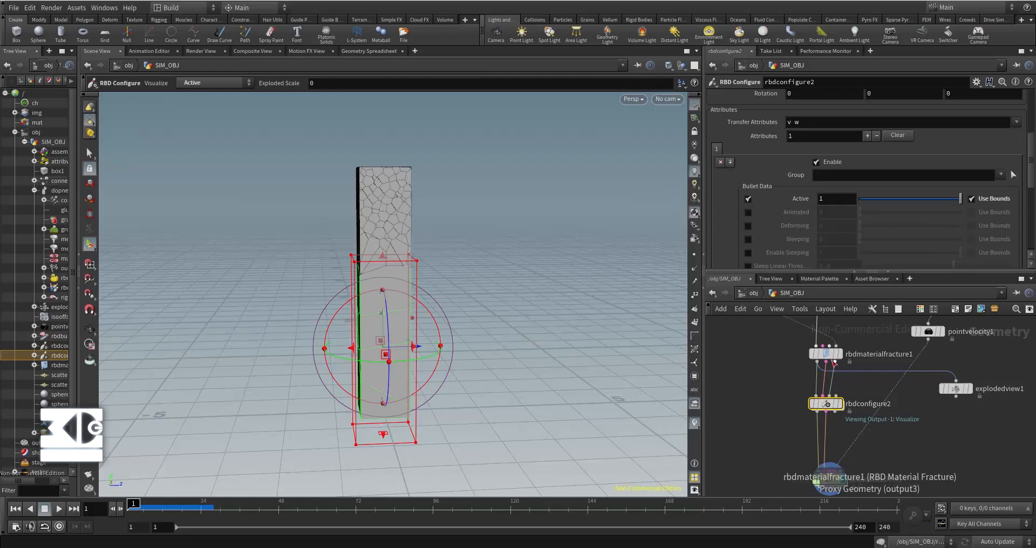
left_click(826, 354)
left_click(826, 177)
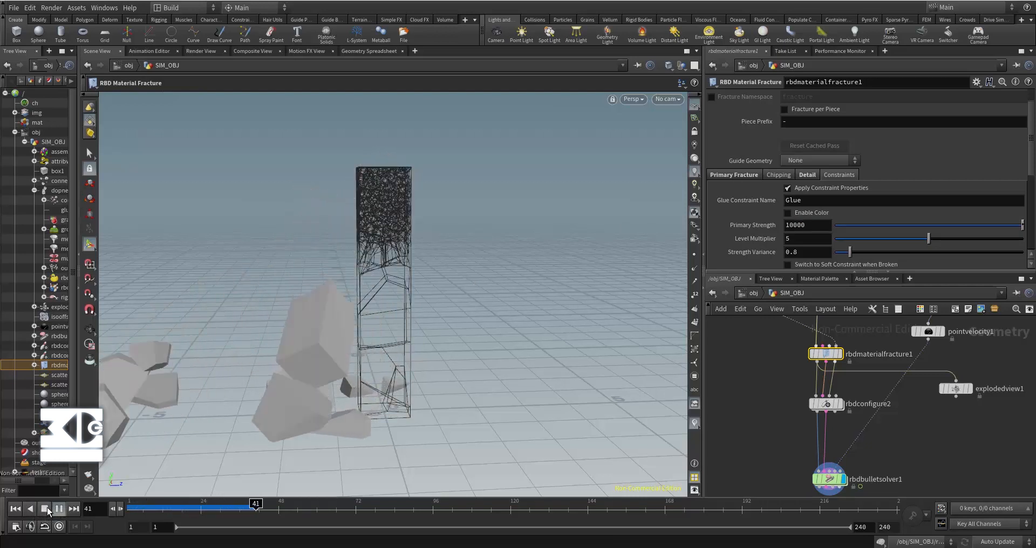
left_click(46, 509)
left_click(16, 511)
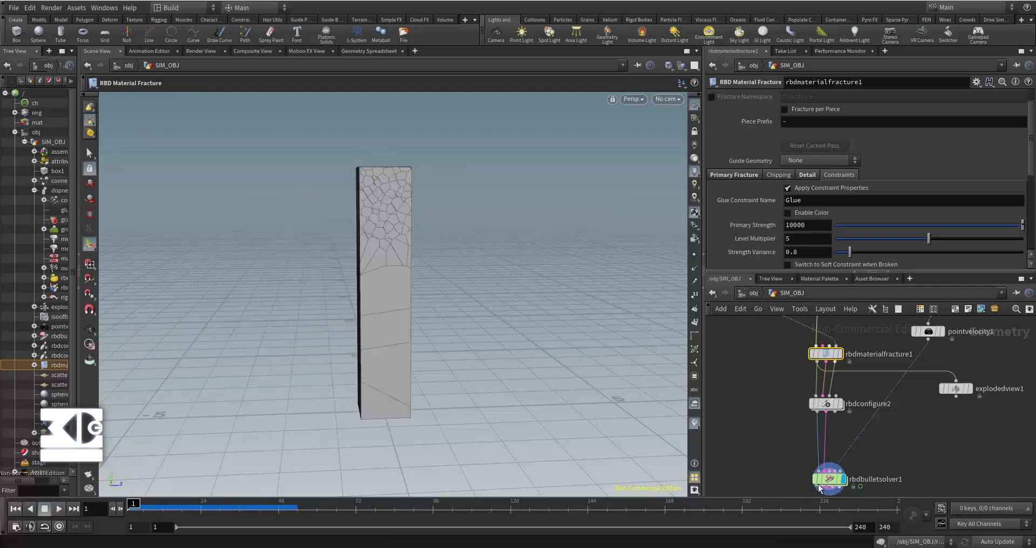
Step: Play the column collision from rbdbulletsolver1 again, rewinding to frame 1 after each run
left_click(831, 480)
left_click(825, 403)
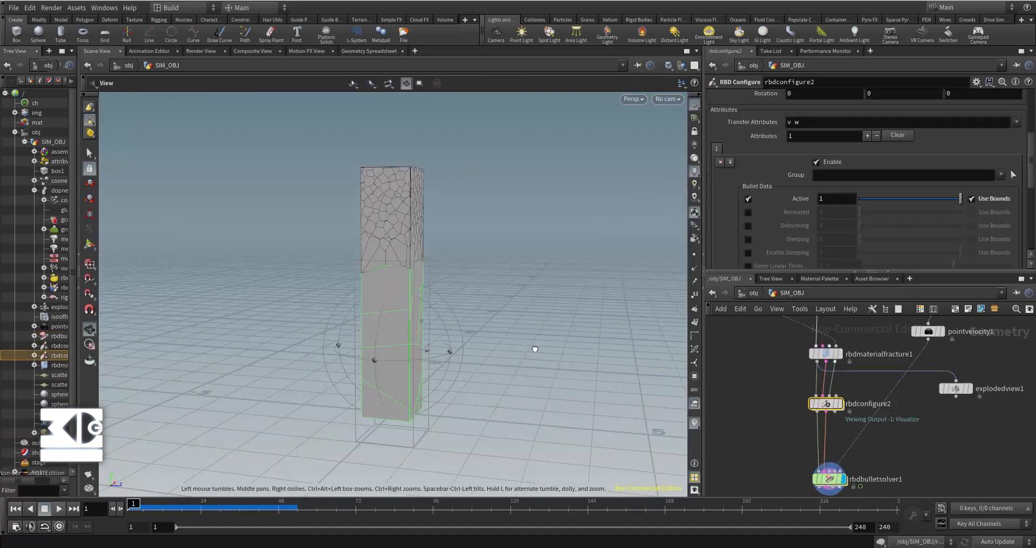
left_click(830, 479)
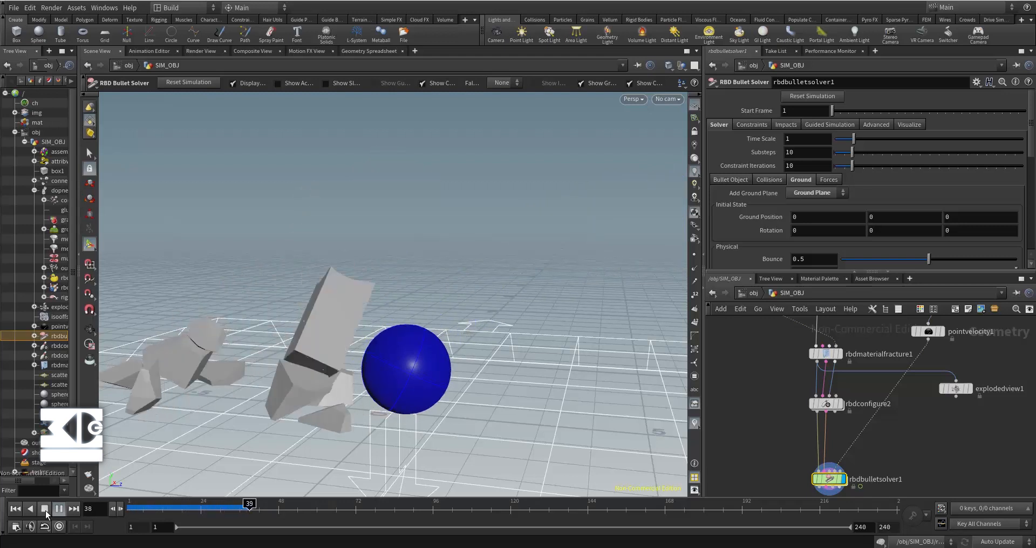
left_click(15, 508)
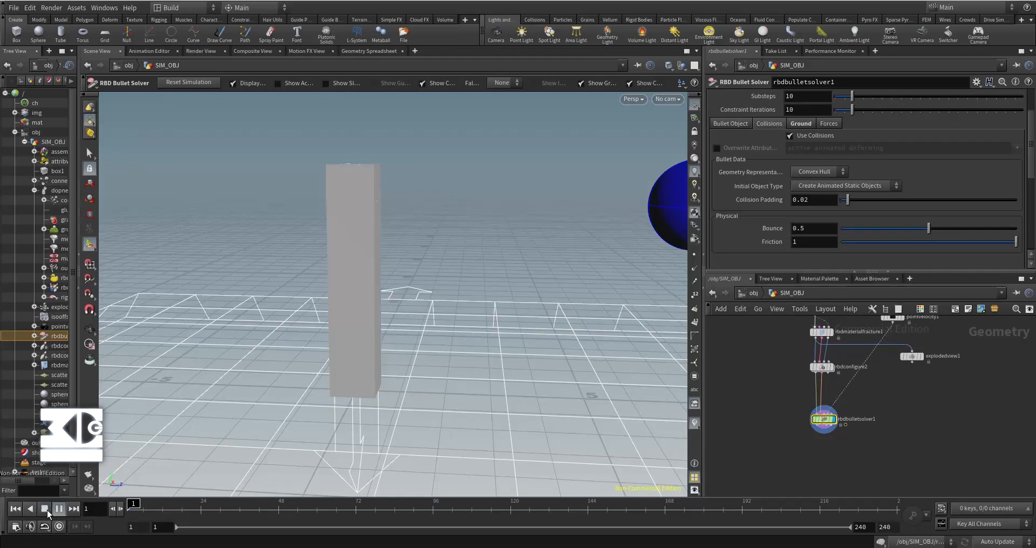
left_click(59, 508)
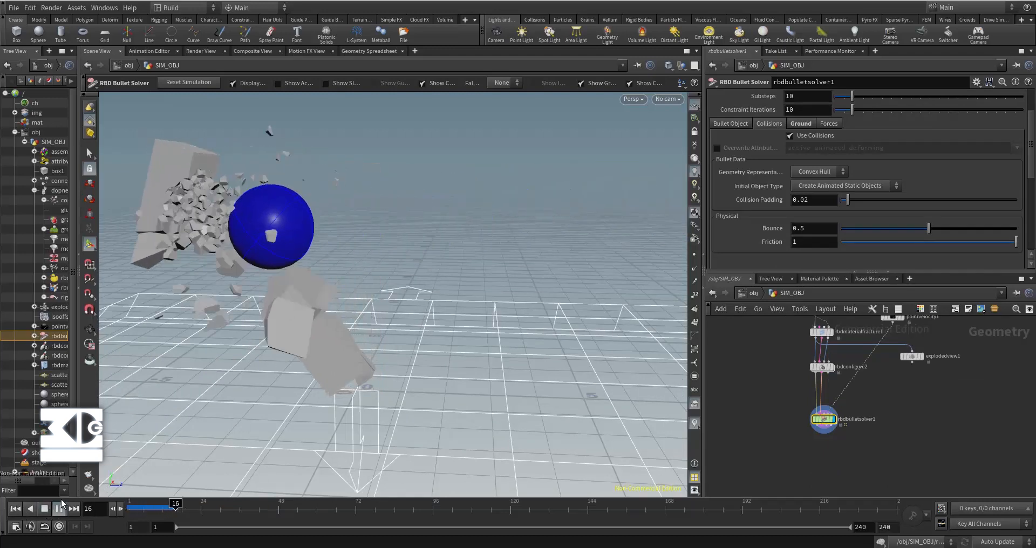
left_click(15, 509)
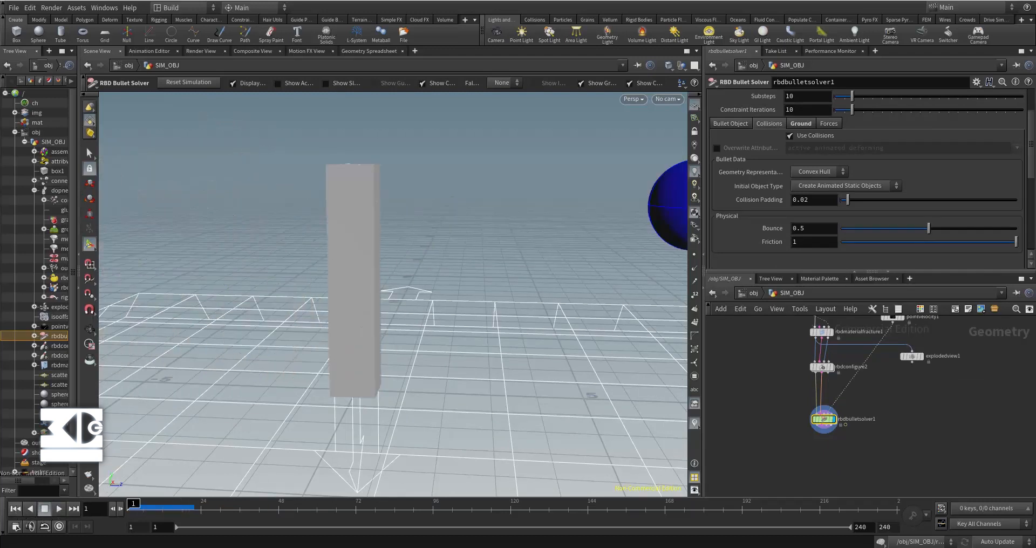
Step: Connect rbdconfigure2's proxy geometry output to rbdbulletsolver1 and play the simulation
scroll(857, 380, "up", 1)
left_click(821, 422)
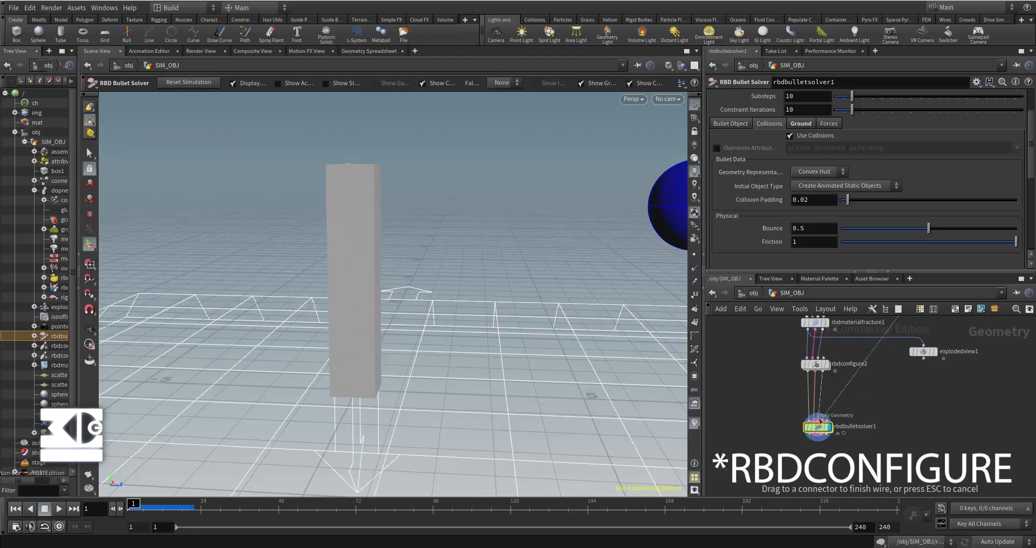
left_click(814, 365)
left_click(817, 427)
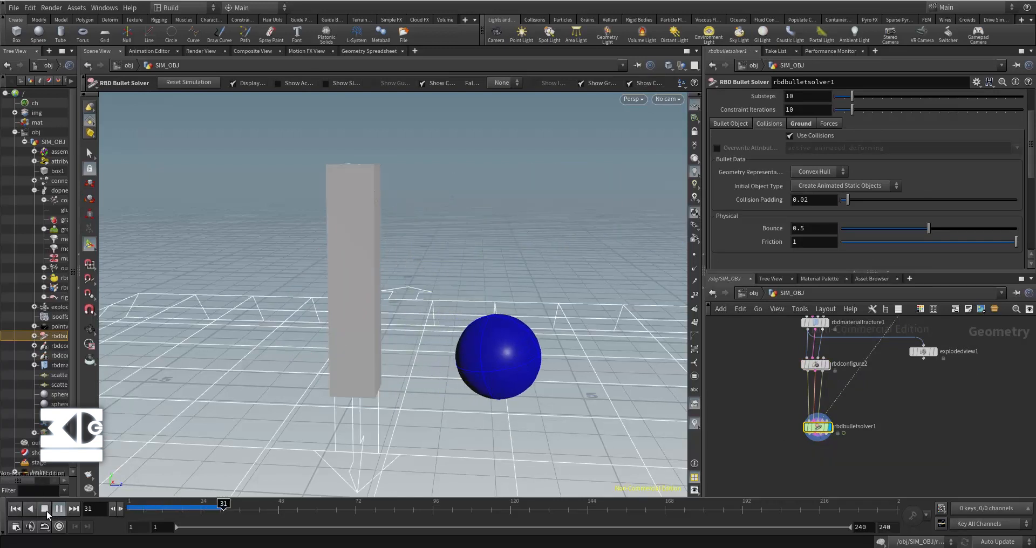
left_click(45, 510)
Step: Set rbdconfigure2's Active value within the bounds to 0 and replay the simulation from frame 1
left_click(822, 366)
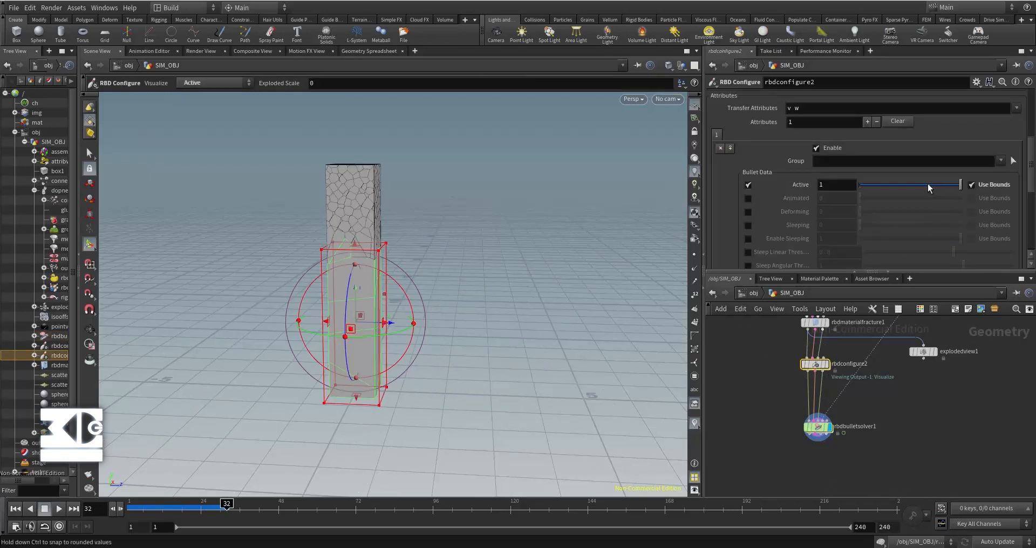
left_click(16, 509)
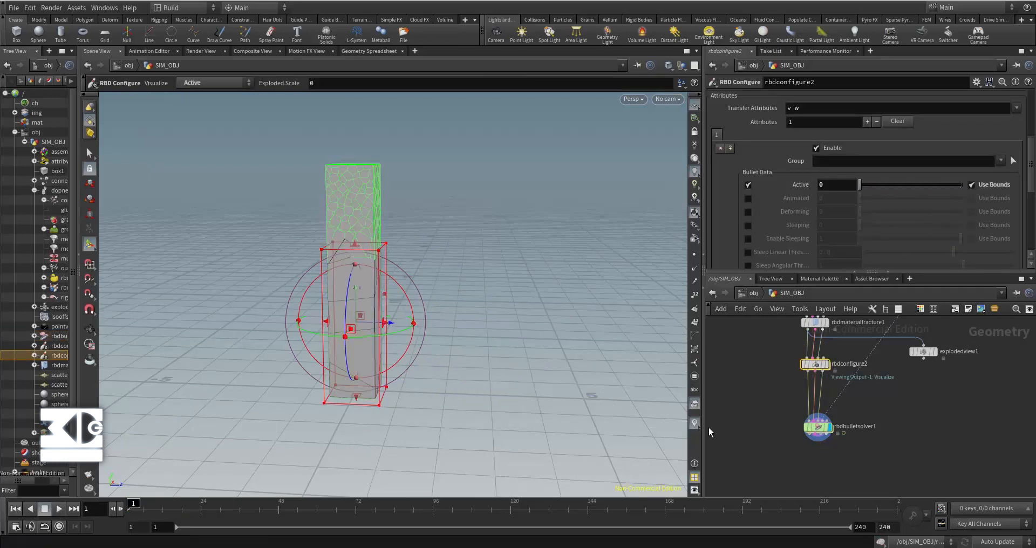
left_click(817, 427)
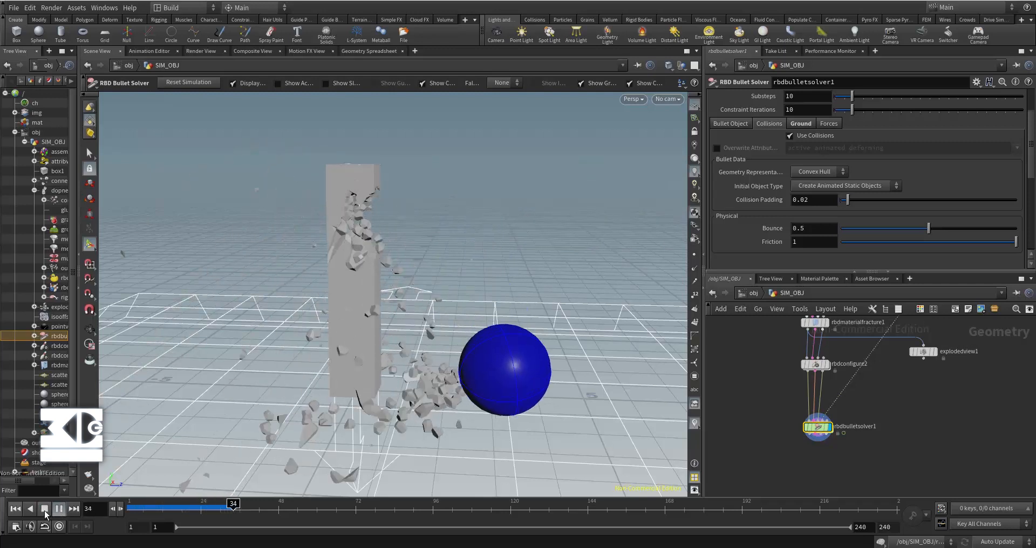
left_click(45, 510)
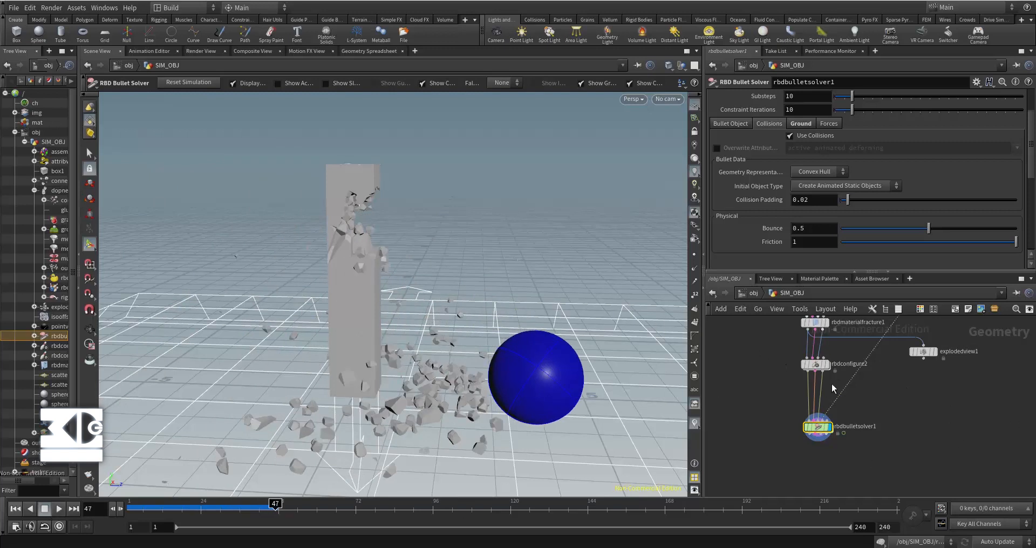
Step: Lower the top of rbdconfigure2's bounding box, replay the simulation from rbdbulletsolver1, and rewind to frame 1
left_click(815, 364)
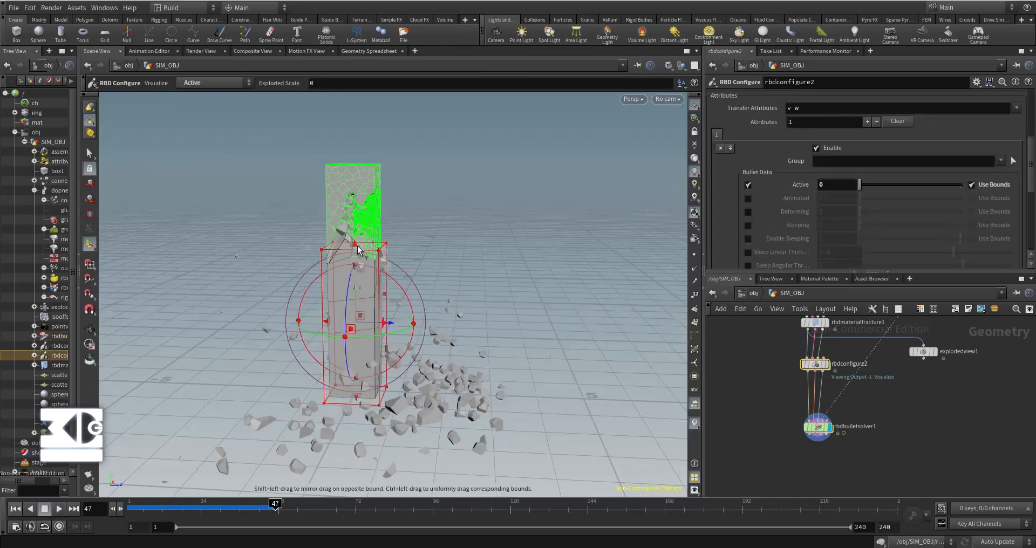
left_click_drag(358, 271, 358, 308)
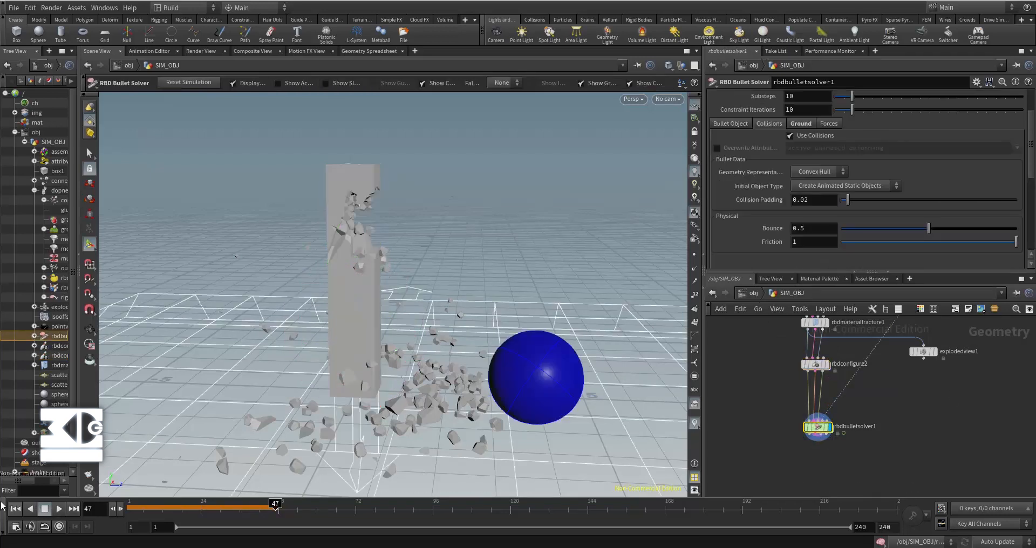
left_click(53, 509)
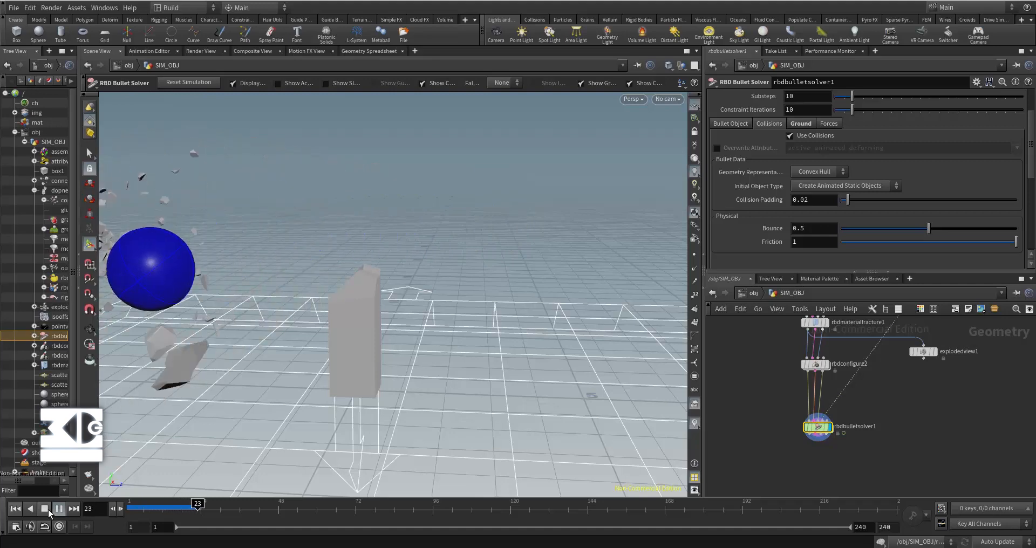
left_click(47, 509)
left_click(16, 509)
Step: Set rbdmaterialfracture1's primary fracture to two levels with 5 scatter points on the first level, and enable edge detail
right_click_drag(531, 259, 443, 393, "alt")
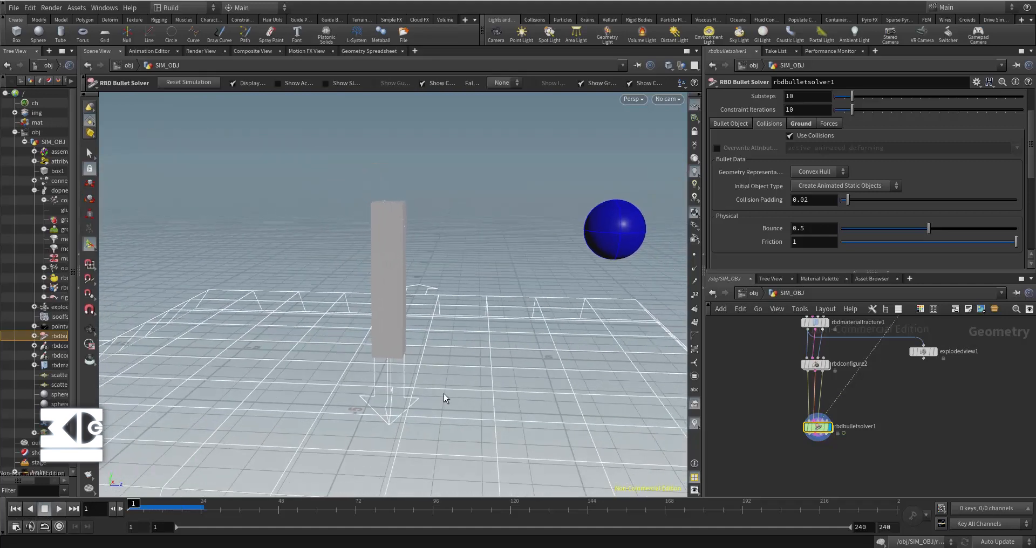
middle_click_drag(908, 378, 876, 432)
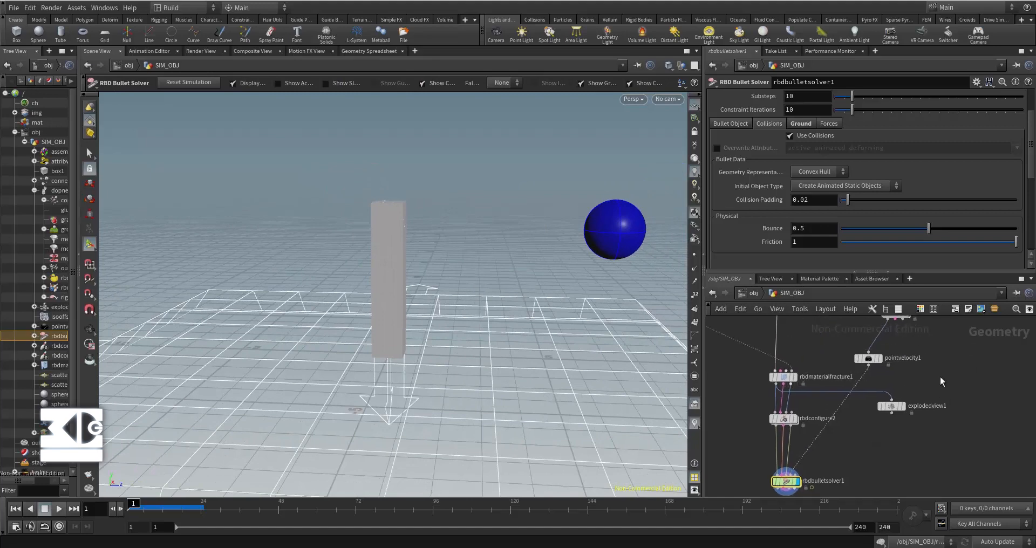
left_click(791, 382)
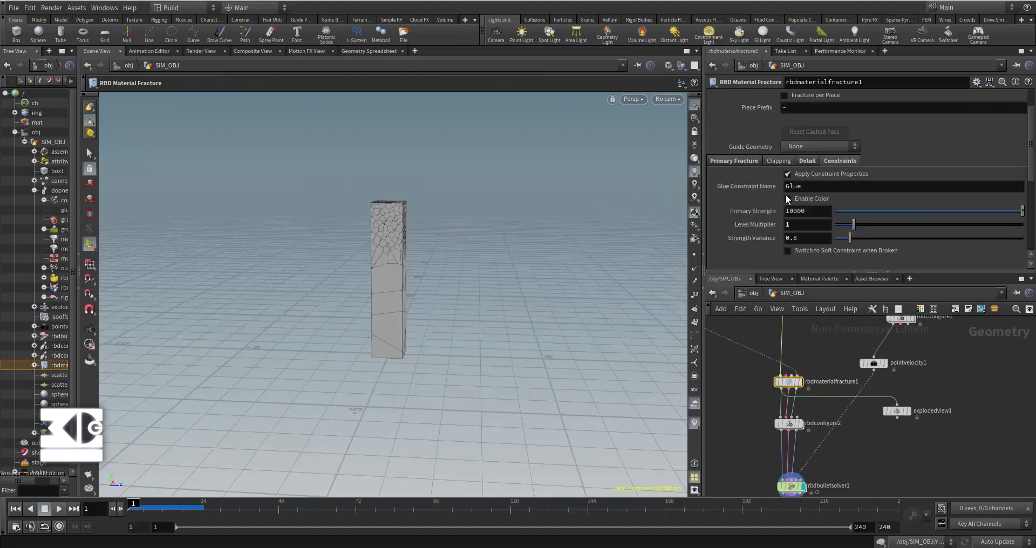
scroll(750, 167, "up", 2)
left_click(733, 203)
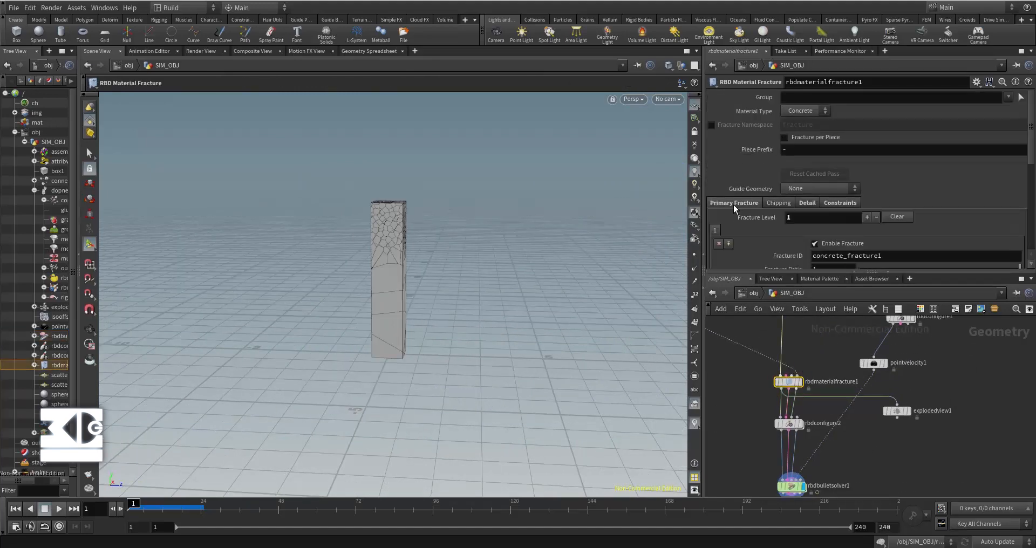
scroll(753, 242, "down", 3)
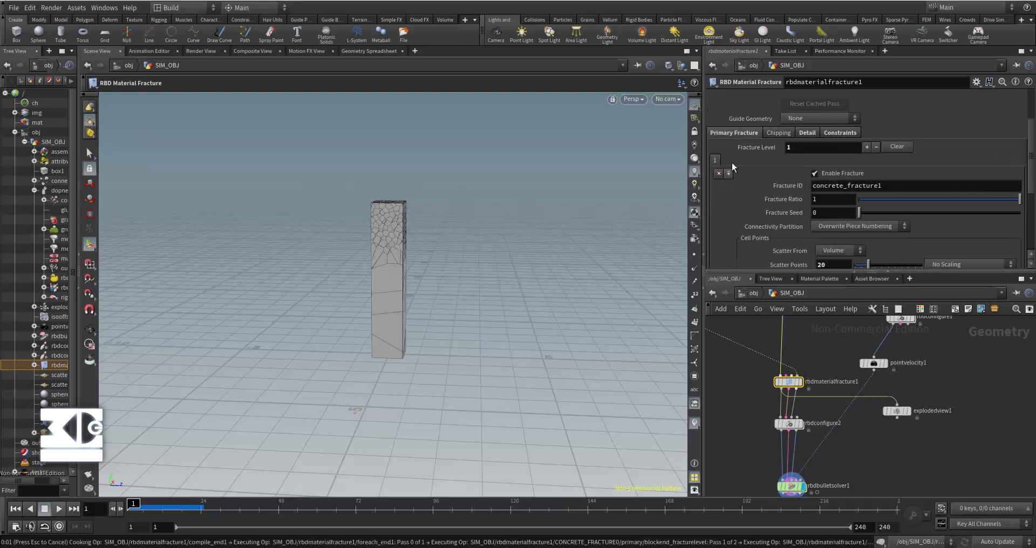
left_click(867, 147)
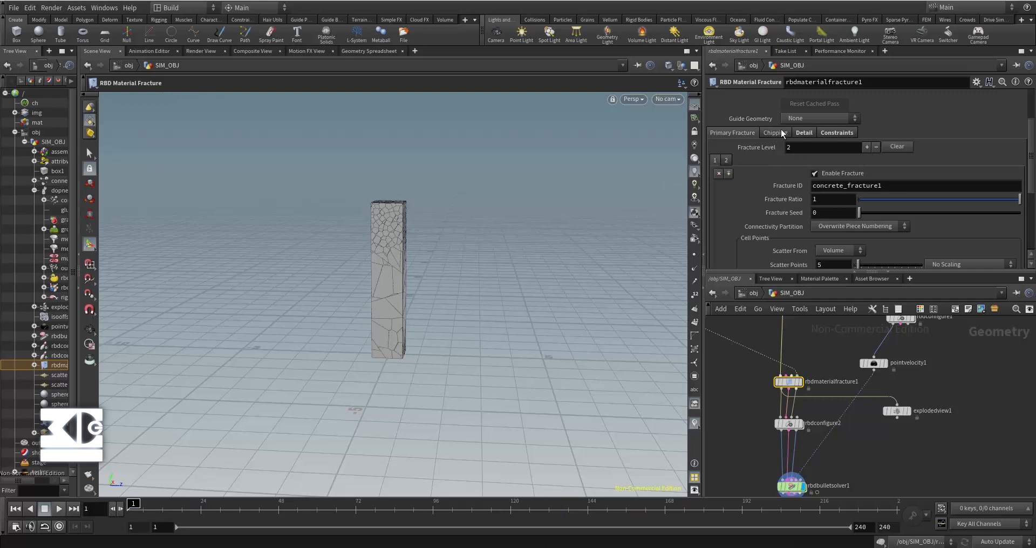
left_click(804, 133)
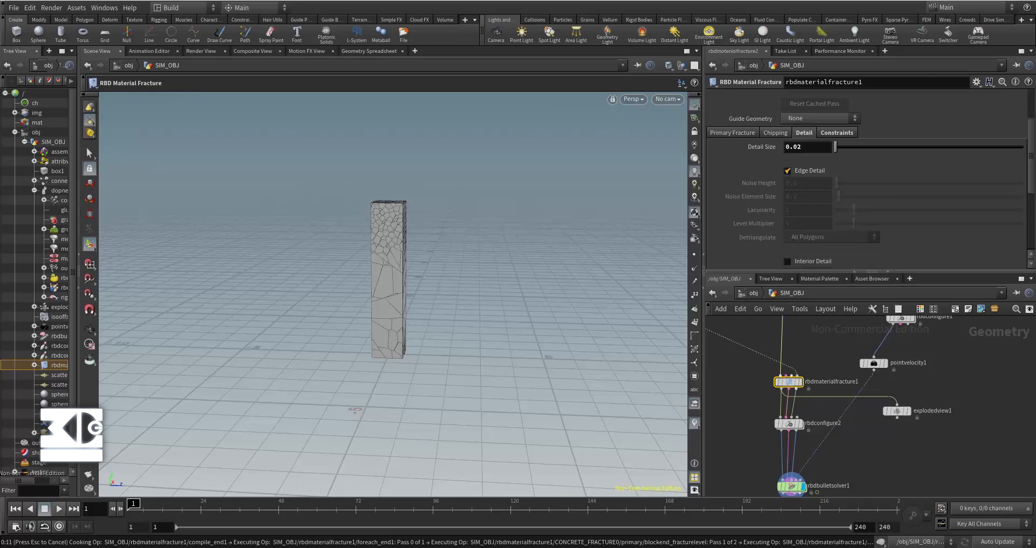
Step: Play the column collision from rbdbulletsolver1, check the debris, and replay it from frame 1 to frame 31
middle_click_drag(917, 453, 923, 425)
left_click(797, 454)
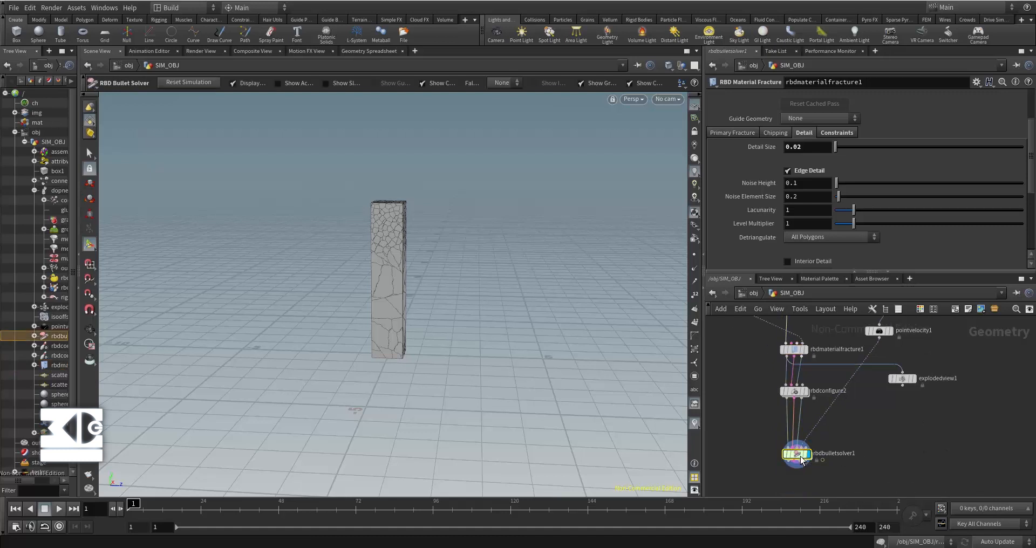
left_click(54, 509)
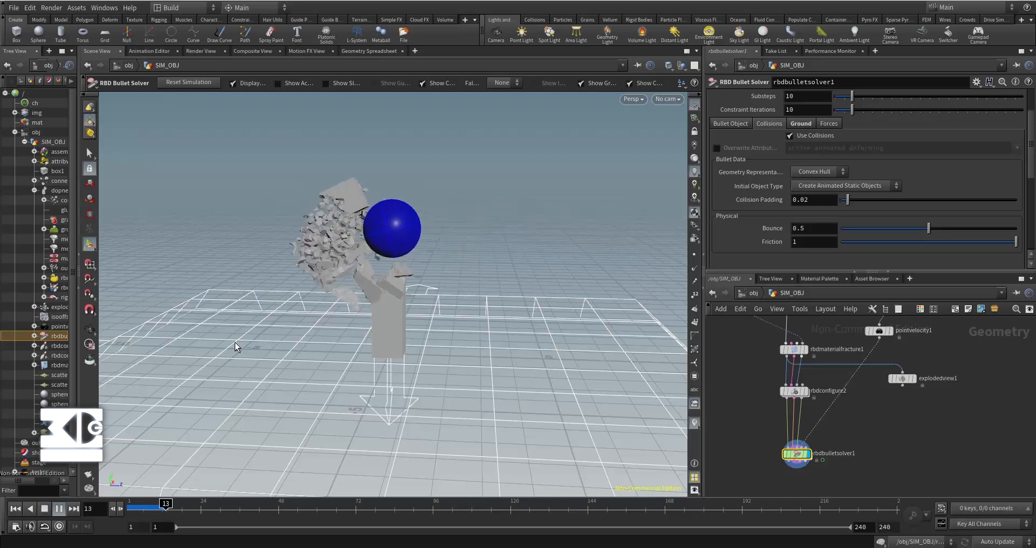
left_click(45, 509)
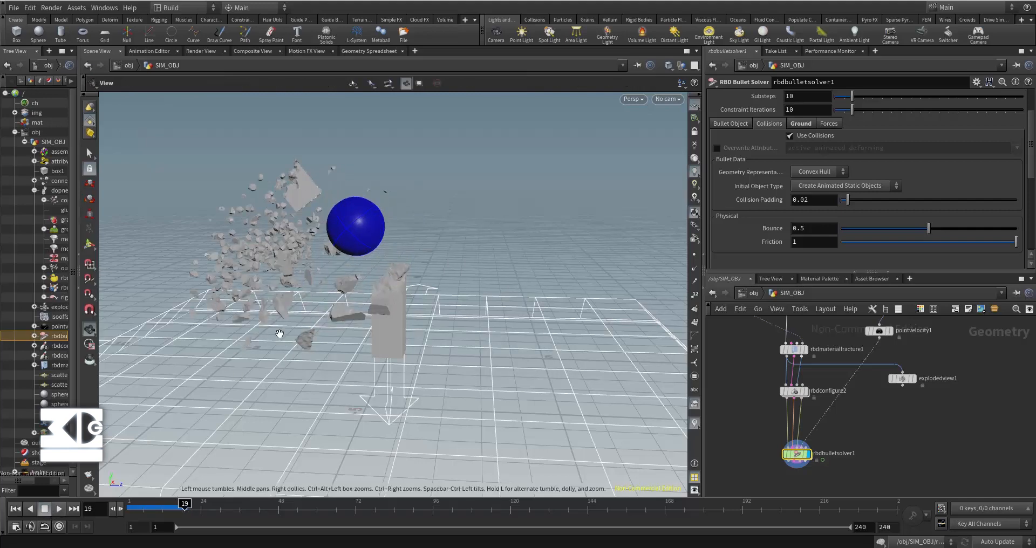
left_click_drag(279, 333, 282, 321, "alt")
right_click_drag(282, 322, 351, 329, "alt")
left_click_drag(352, 329, 357, 319, "alt")
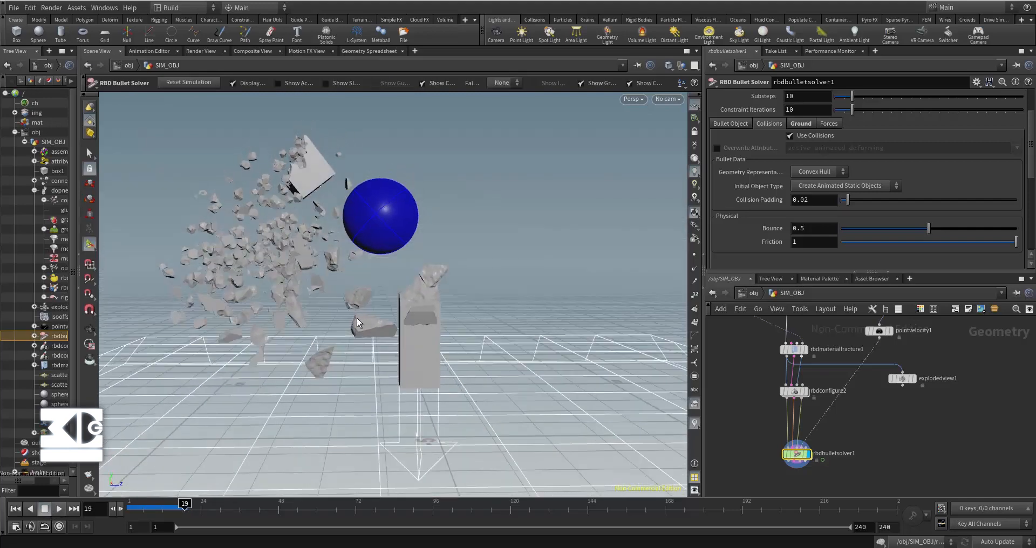
left_click(18, 510)
left_click(54, 512)
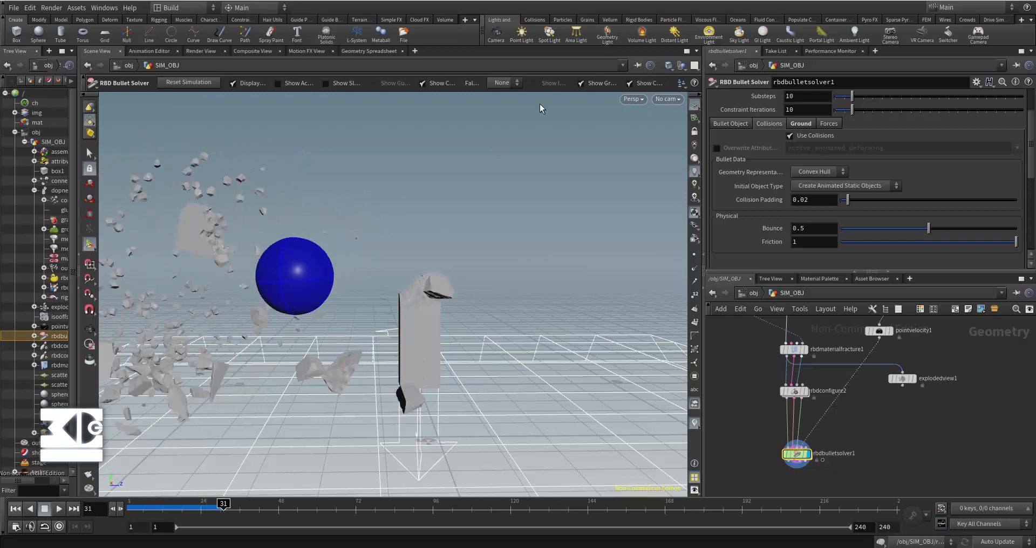
left_click(669, 65)
left_click(548, 265)
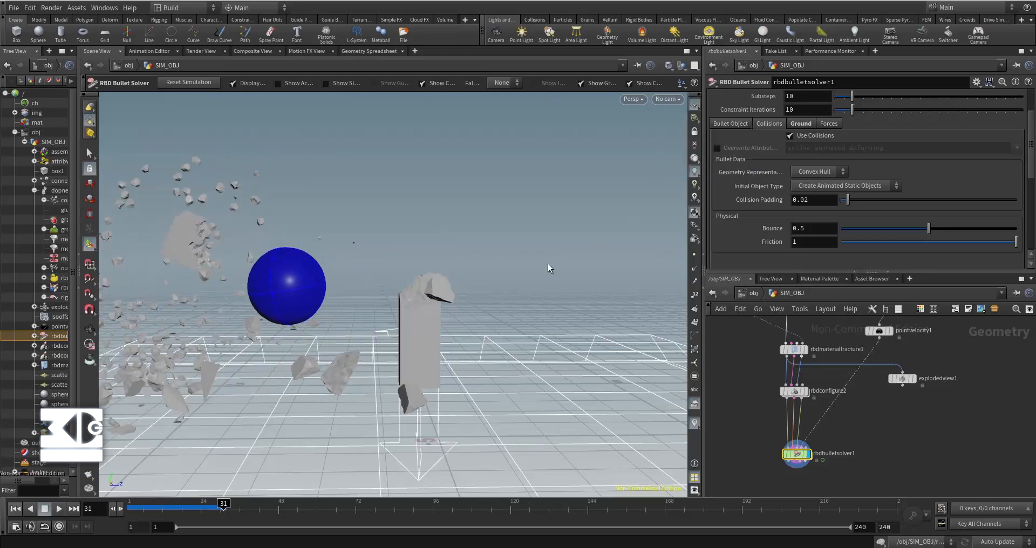
left_click(669, 68)
left_click(678, 143)
left_click(669, 65)
left_click(694, 171)
Step: Examine the broken column's upper edge and the scattered debris at frame 31 from several angles
right_click_drag(311, 357, 379, 185, "alt")
left_click_drag(379, 185, 430, 213, "alt")
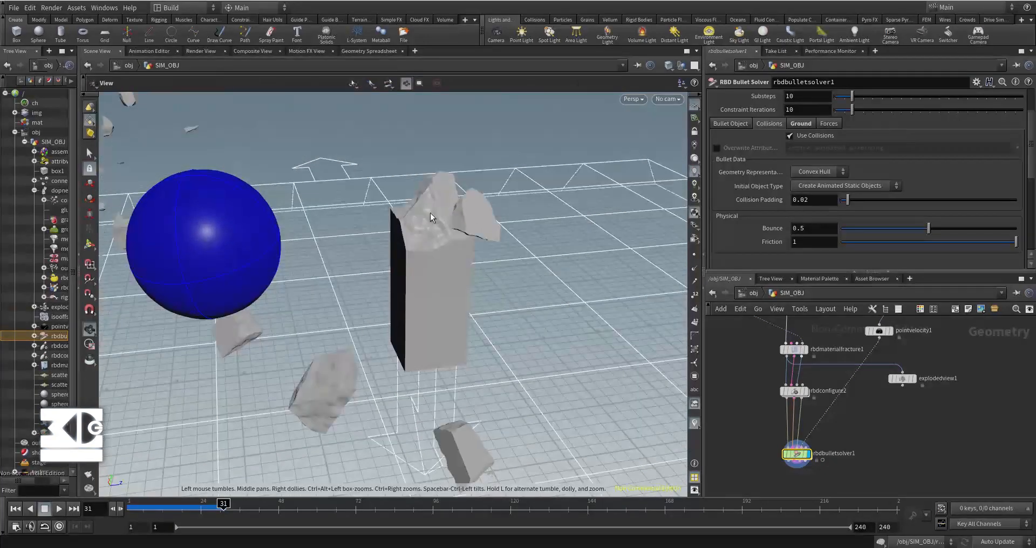
middle_click_drag(363, 273, 382, 204, "alt")
left_click_drag(381, 203, 320, 281, "alt")
middle_click_drag(320, 282, 335, 347, "alt")
right_click_drag(336, 347, 340, 360, "alt")
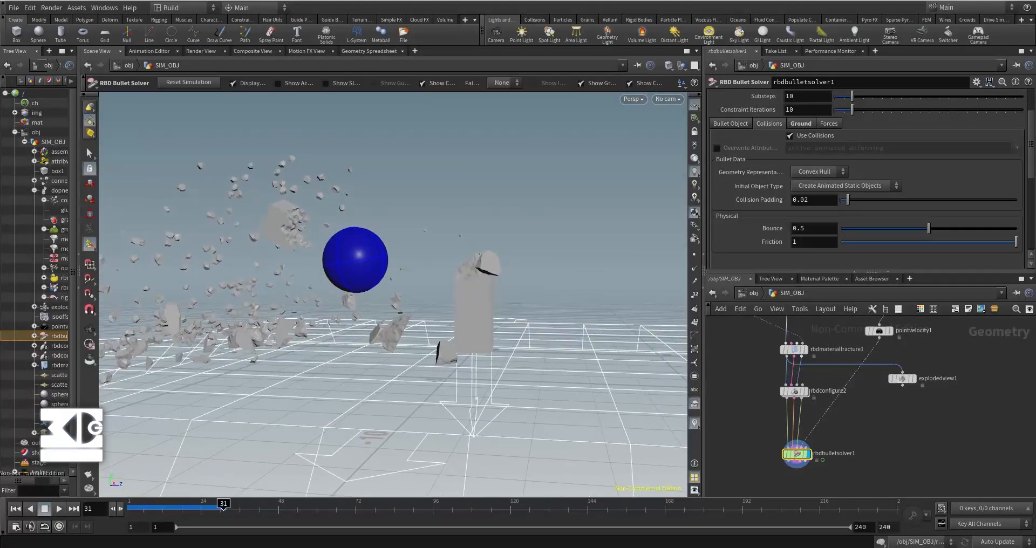
left_click_drag(304, 284, 334, 352, "alt")
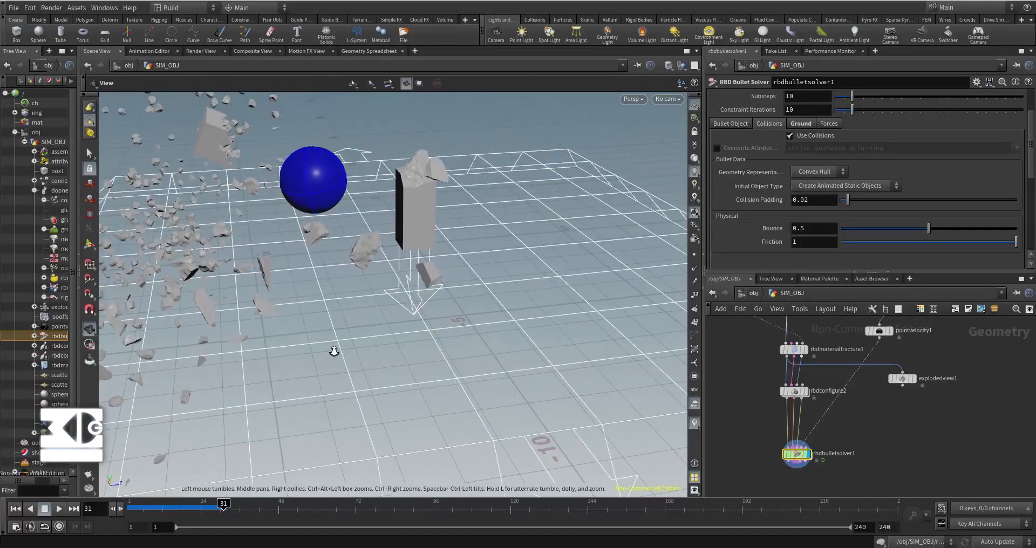